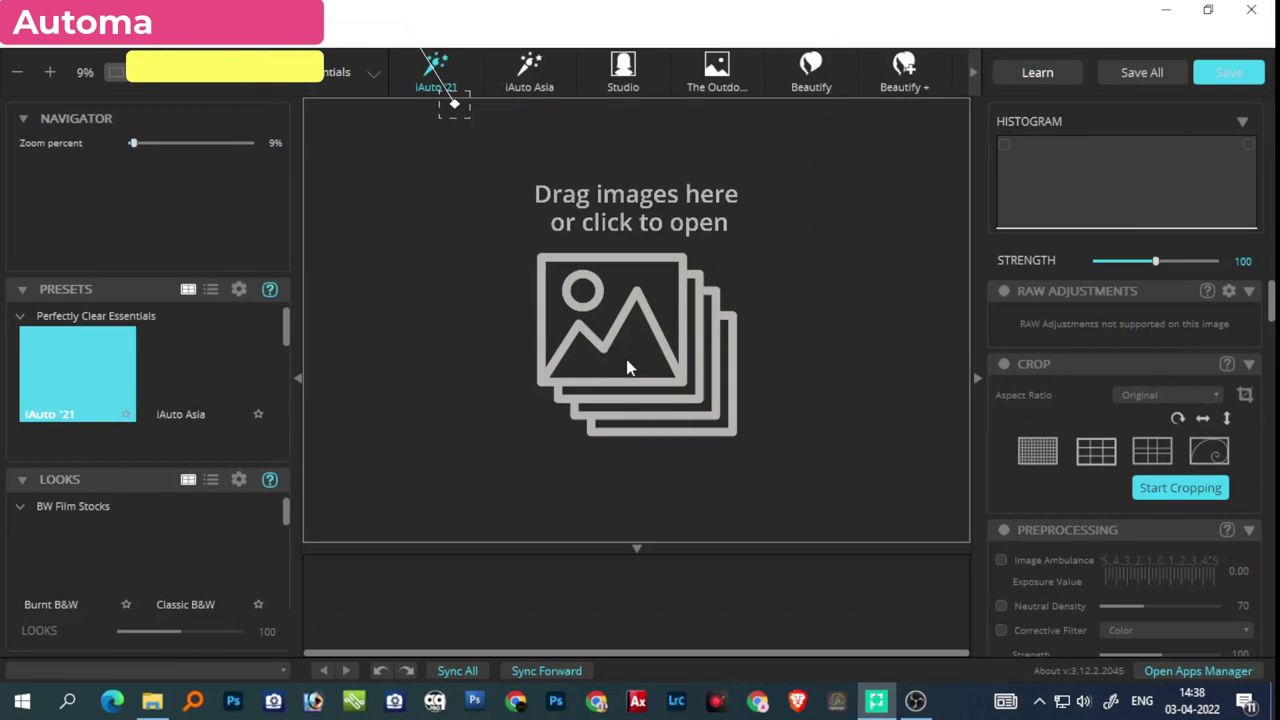
- Load all 26 wedding photos, from the first image through MIX (21), for iAuto correction
{"action": "left_click", "coordinate": [580, 403]}
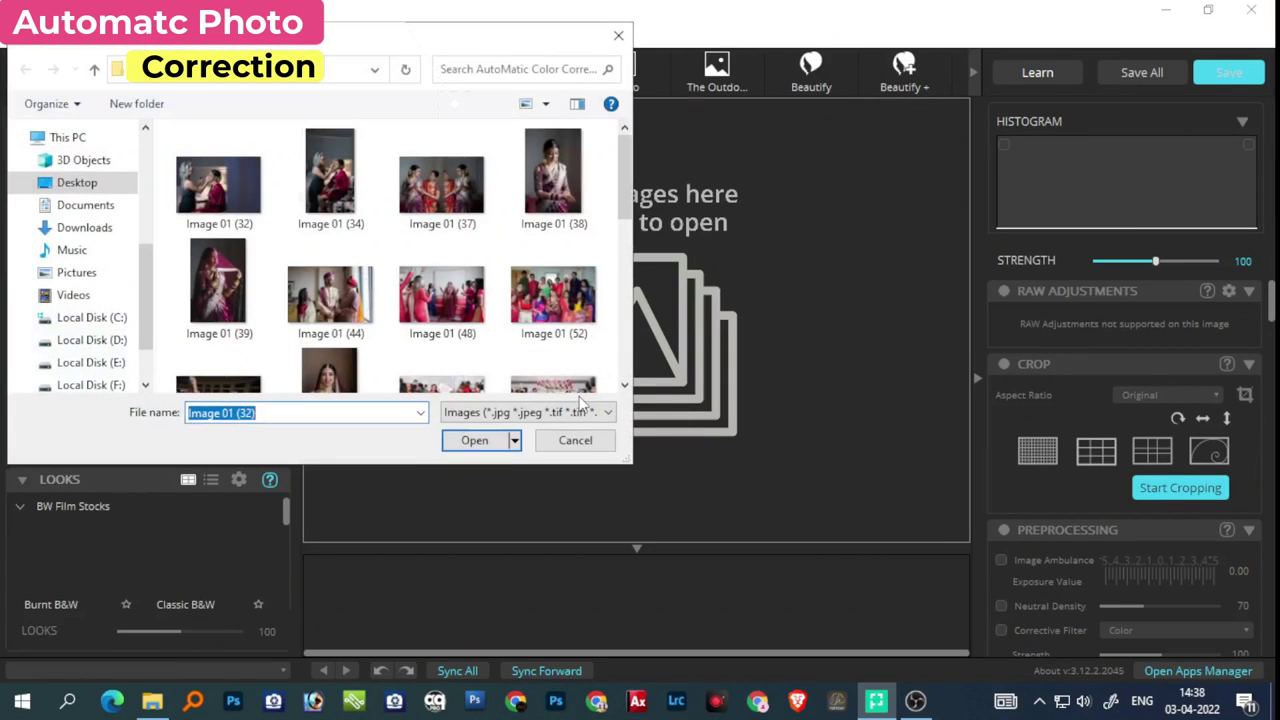
{"action": "left_click", "coordinate": [215, 203]}
{"action": "scroll", "coordinate": [215, 203], "scroll_direction": "down", "scroll_amount": 3}
{"action": "scroll", "coordinate": [215, 203], "scroll_direction": "down", "scroll_amount": 3}
{"action": "scroll", "coordinate": [215, 203], "scroll_direction": "down", "scroll_amount": 2}
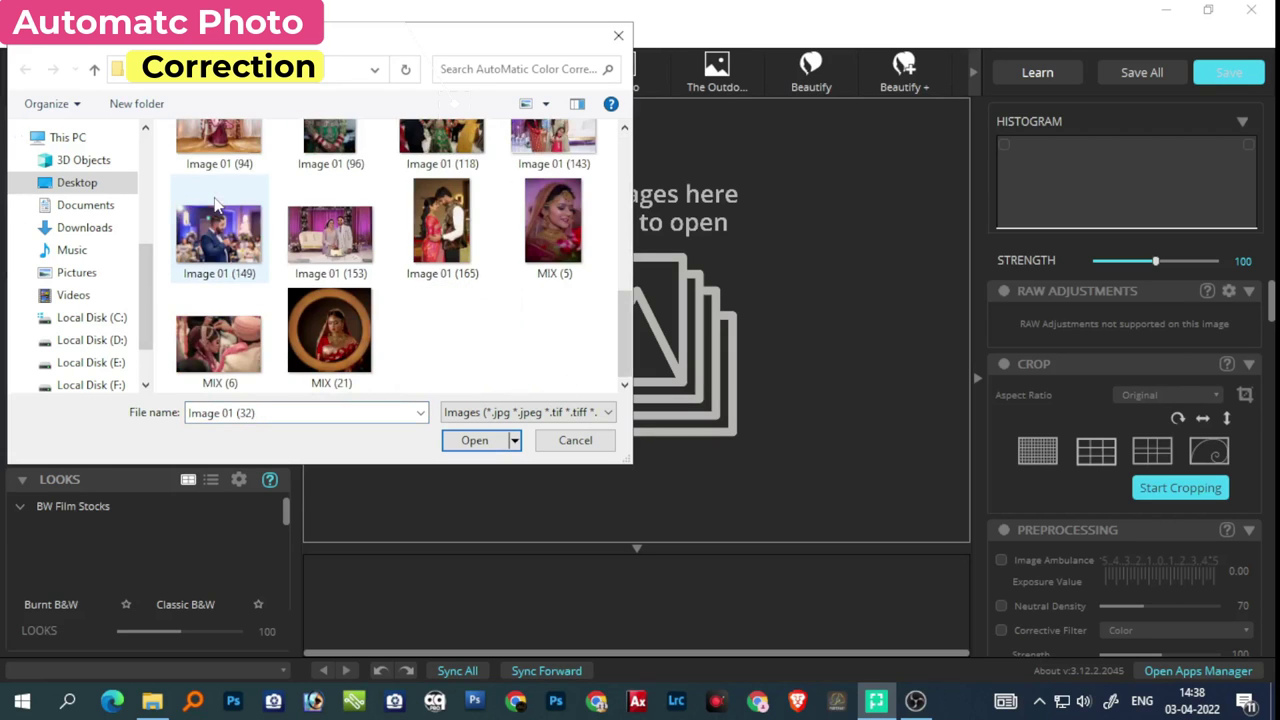
{"action": "left_click", "coordinate": [334, 319], "text": "shift"}
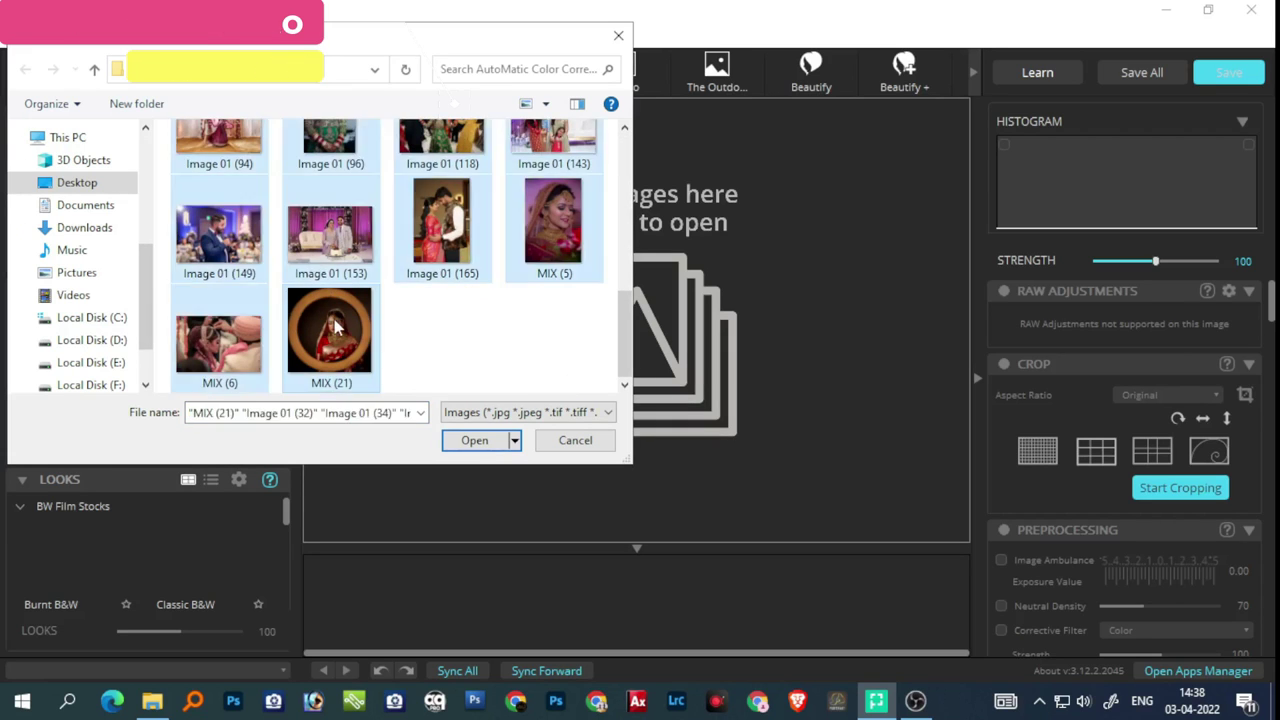
{"action": "left_click", "coordinate": [475, 440]}
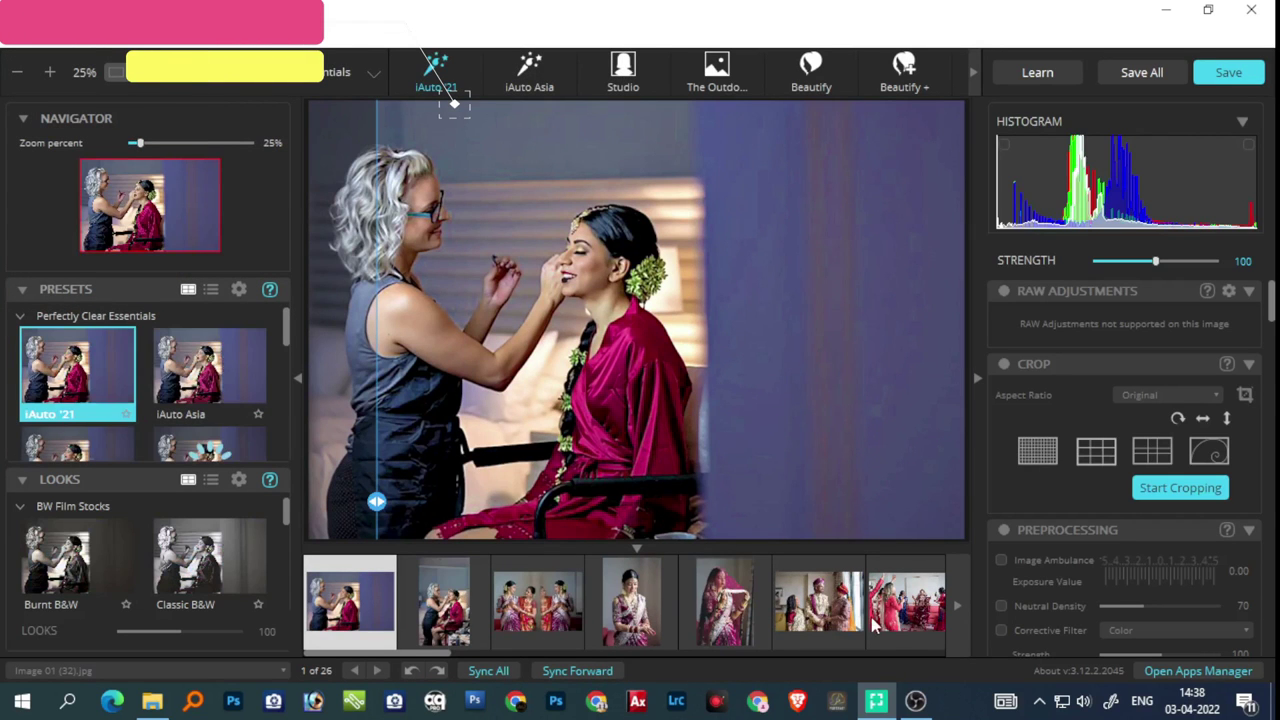
- Compare before and after on photos 1 and 2, zooming into the second, then show photo 3
{"action": "mouse_move", "coordinate": [376, 500]}
{"action": "left_mouse_down"}
{"action": "mouse_move", "coordinate": [302, 325]}
{"action": "mouse_move", "coordinate": [385, 360]}
{"action": "mouse_move", "coordinate": [470, 358]}
{"action": "left_mouse_up"}
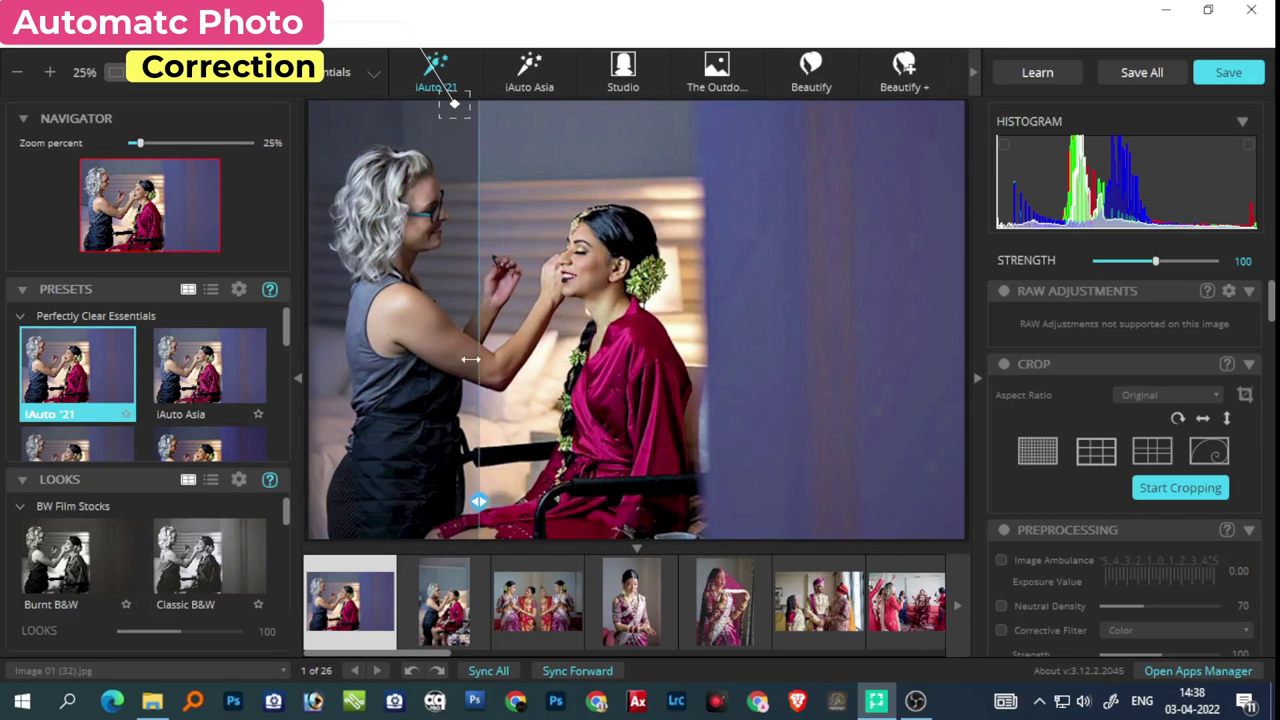
{"action": "mouse_move", "coordinate": [470, 358]}
{"action": "left_mouse_down"}
{"action": "mouse_move", "coordinate": [855, 356]}
{"action": "mouse_move", "coordinate": [473, 364]}
{"action": "left_mouse_up"}
{"action": "left_click", "coordinate": [471, 596]}
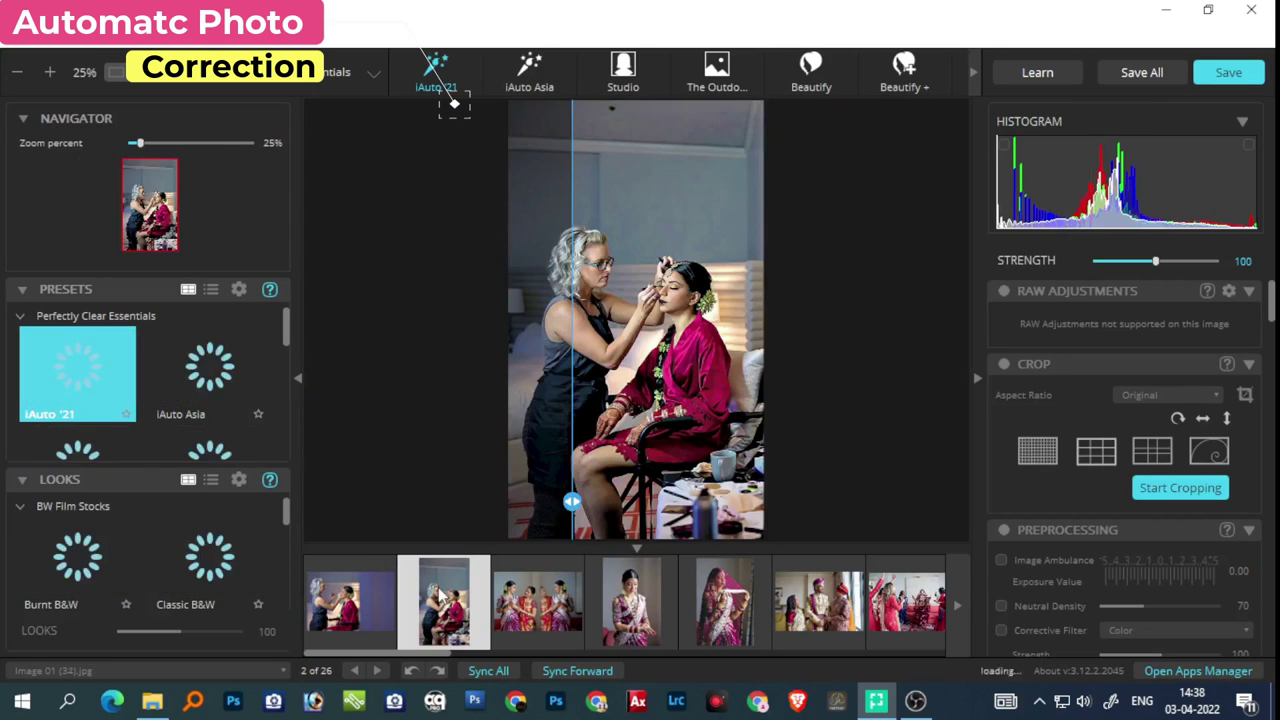
{"action": "mouse_move", "coordinate": [571, 456]}
{"action": "left_mouse_down"}
{"action": "mouse_move", "coordinate": [515, 456]}
{"action": "mouse_move", "coordinate": [618, 456]}
{"action": "left_mouse_up"}
{"action": "scroll", "coordinate": [660, 330], "scroll_direction": "up", "scroll_amount": 3}
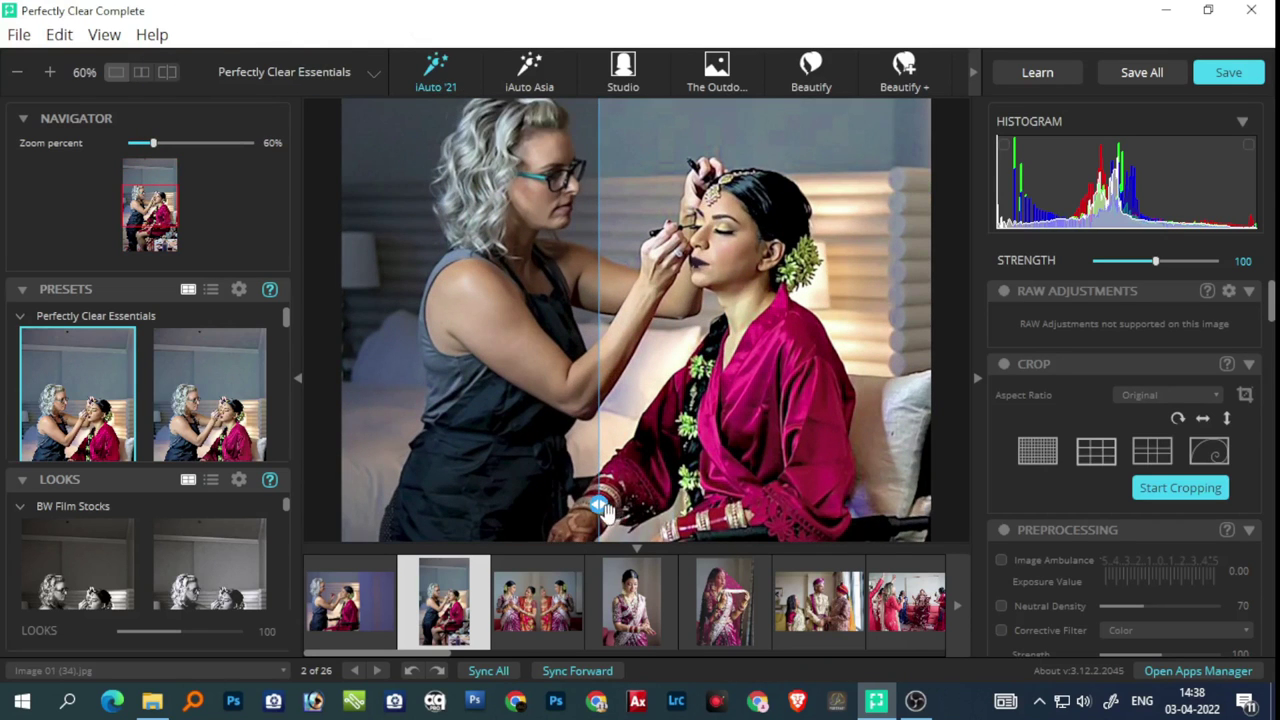
{"action": "mouse_move", "coordinate": [598, 505]}
{"action": "left_mouse_down"}
{"action": "mouse_move", "coordinate": [470, 502]}
{"action": "mouse_move", "coordinate": [644, 468]}
{"action": "mouse_move", "coordinate": [390, 500]}
{"action": "left_mouse_up"}
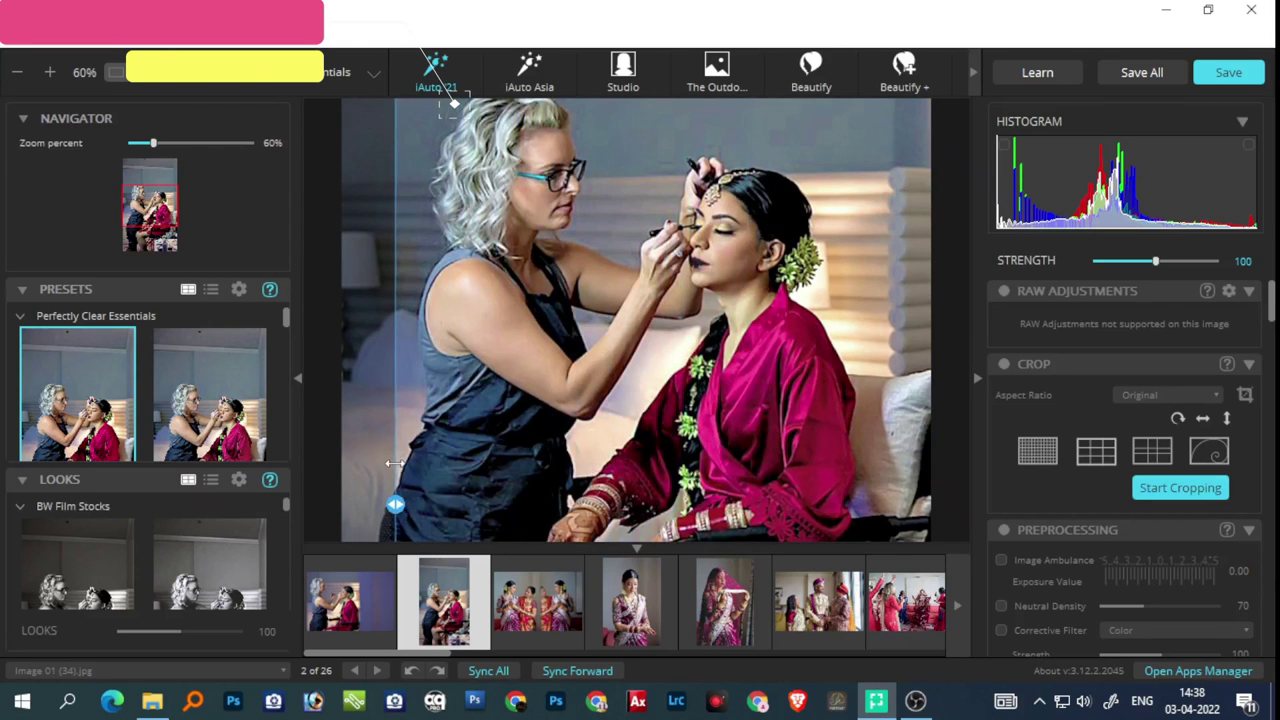
{"action": "left_click", "coordinate": [527, 620]}
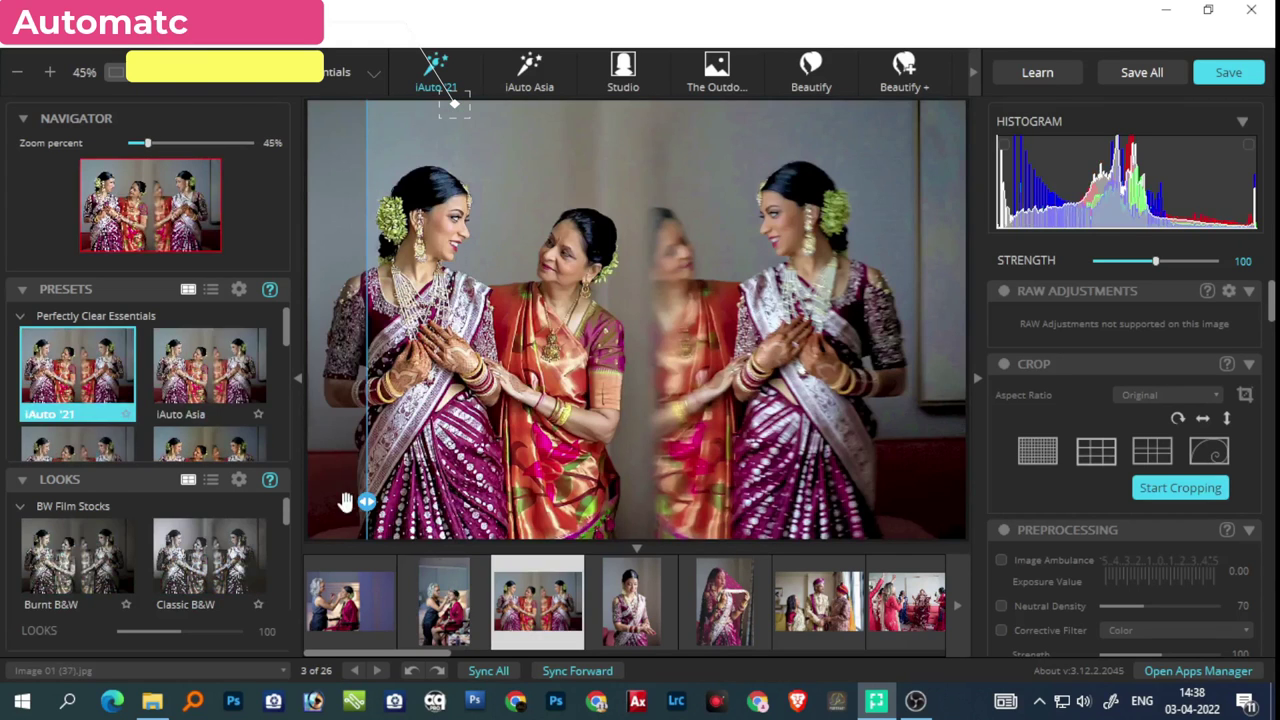
- Sweep the before/after divider across photo 3 and the bride photo 4
{"action": "left_click_drag", "start_coordinate": [366, 502], "coordinate": [876, 502]}
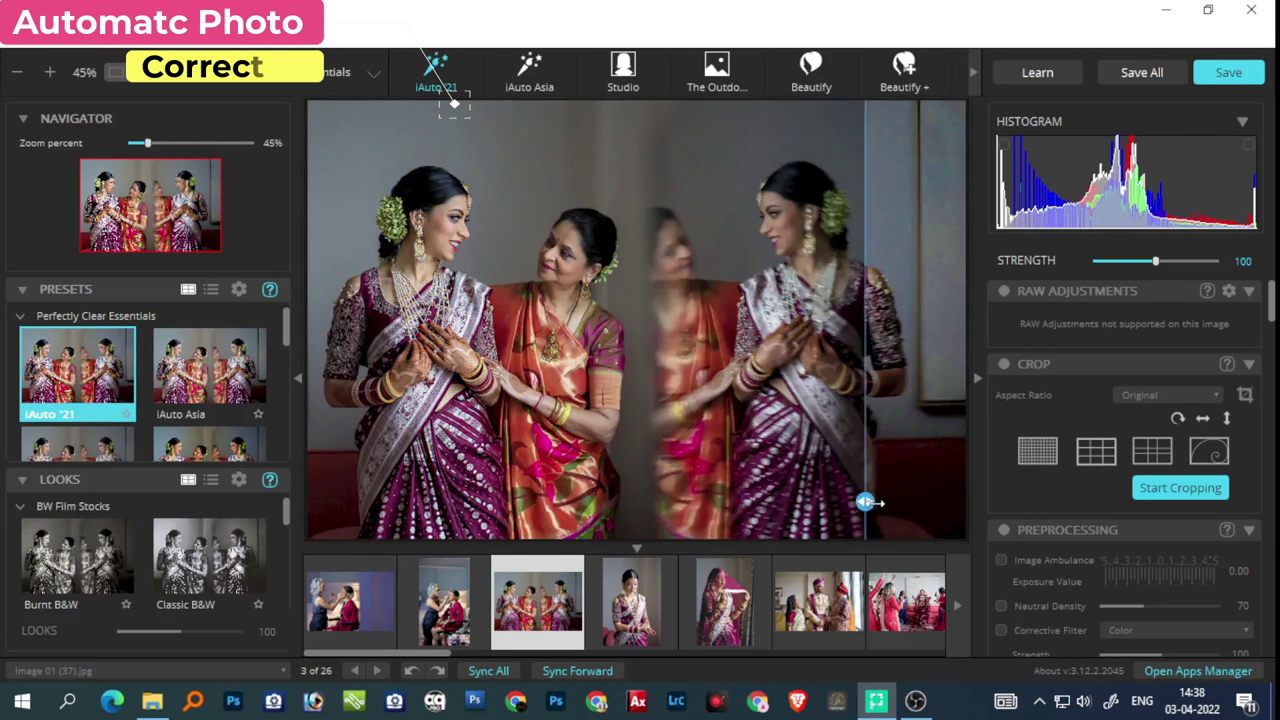
{"action": "left_click_drag", "start_coordinate": [876, 502], "coordinate": [310, 502]}
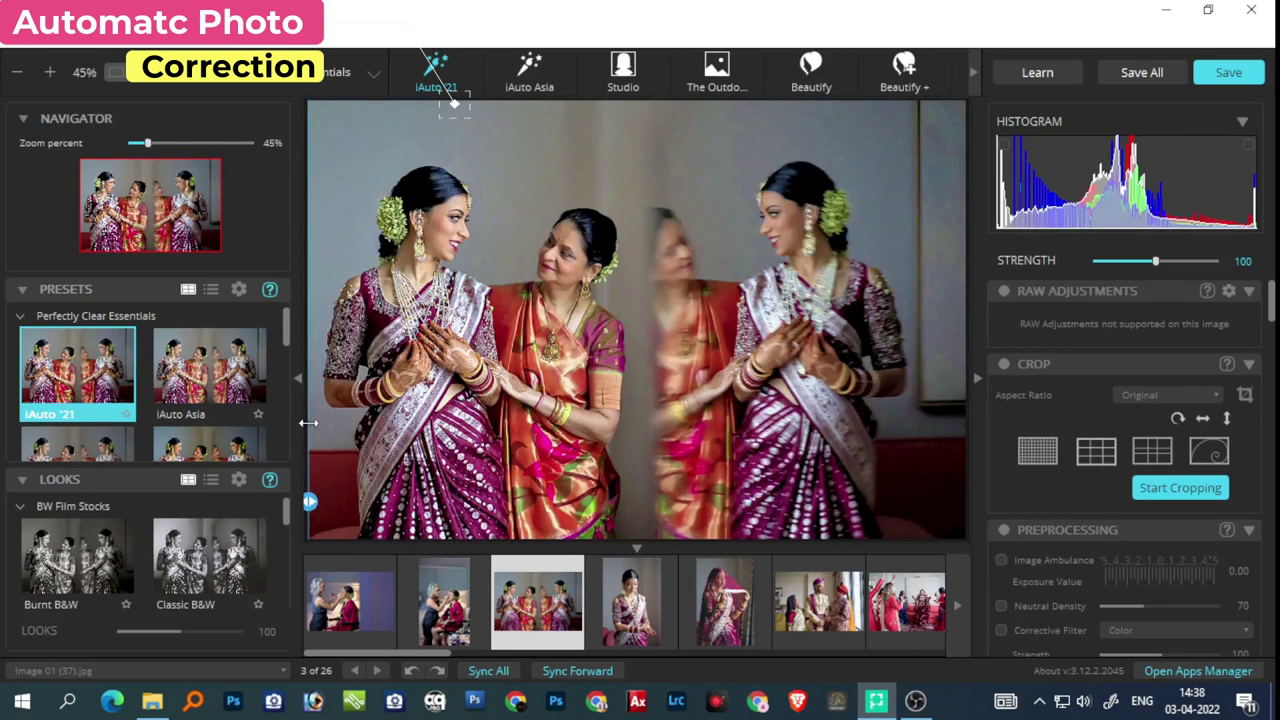
{"action": "left_click", "coordinate": [650, 600]}
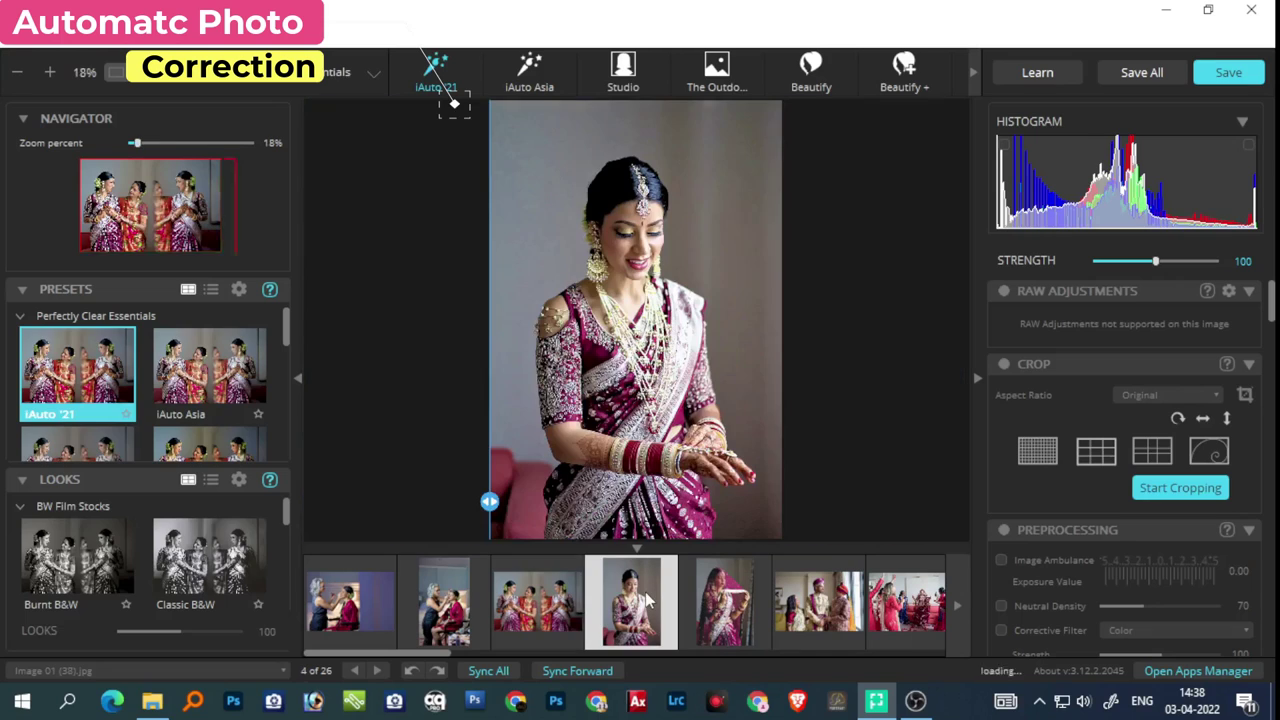
{"action": "left_click_drag", "start_coordinate": [489, 502], "coordinate": [659, 502]}
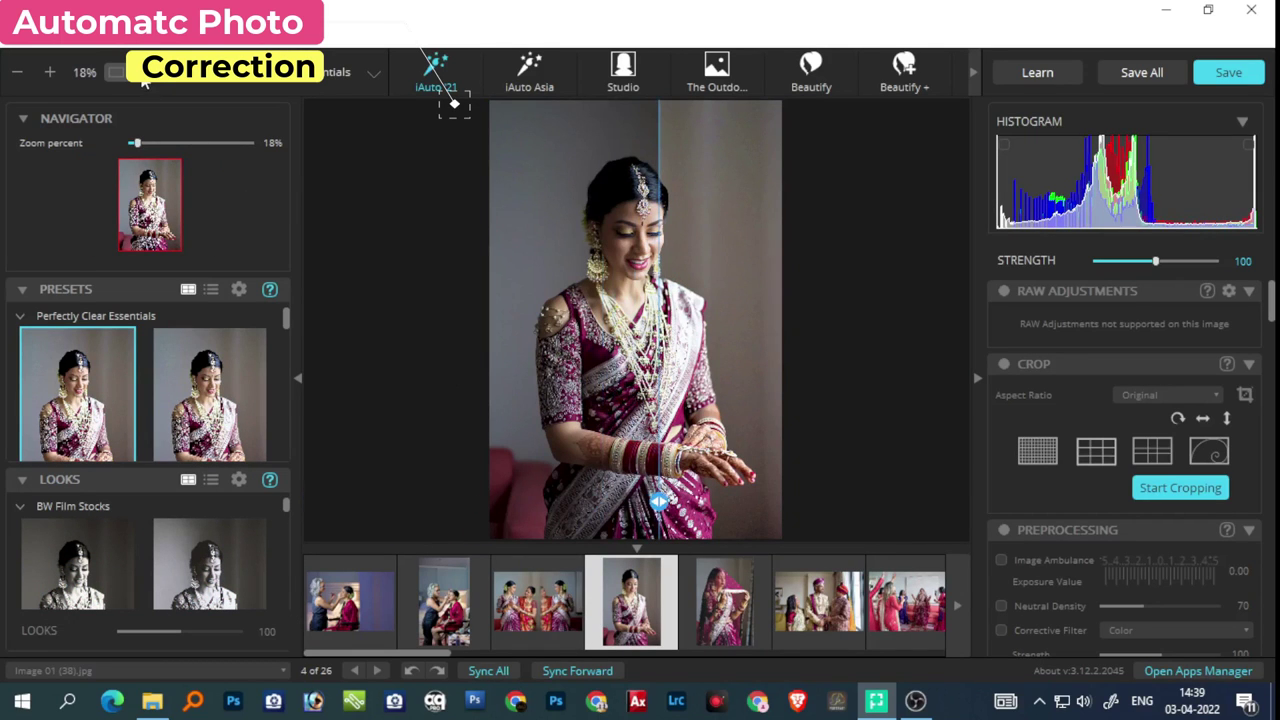
- Switch to side-by-side before/after view and compare the group shot, photo 8
{"action": "left_click", "coordinate": [143, 86]}
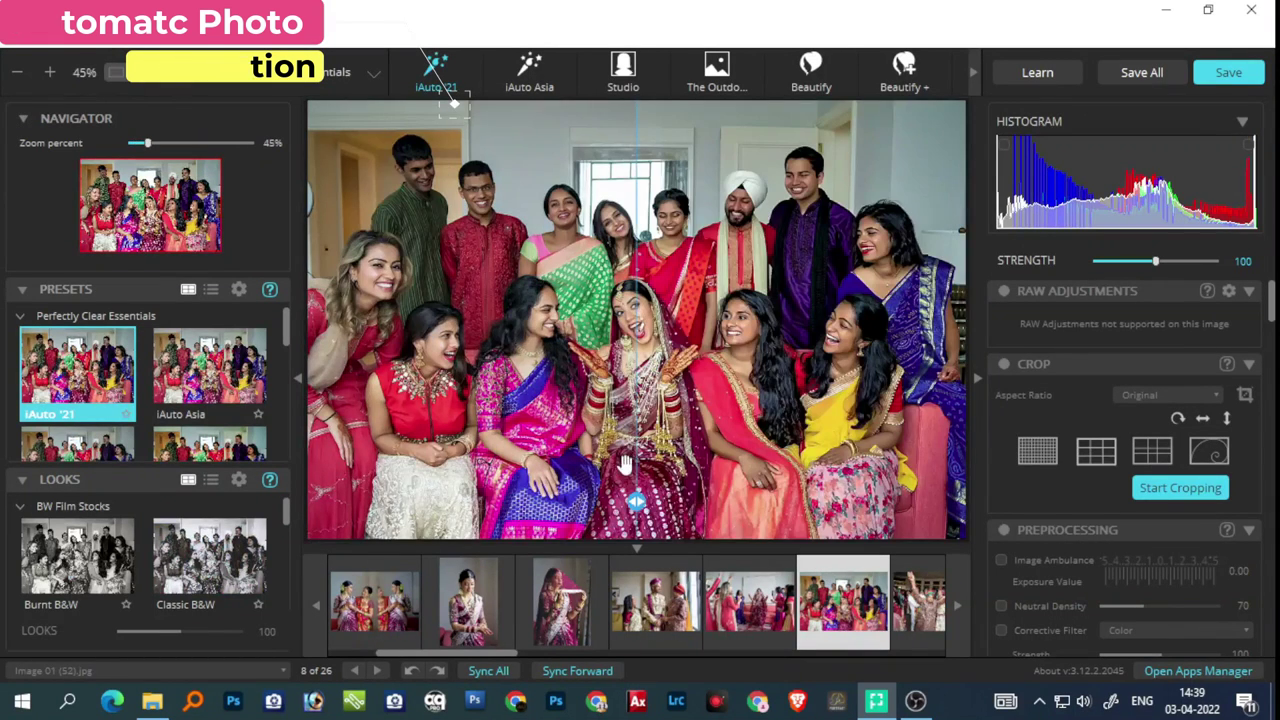
{"action": "left_click_drag", "start_coordinate": [636, 500], "coordinate": [306, 398]}
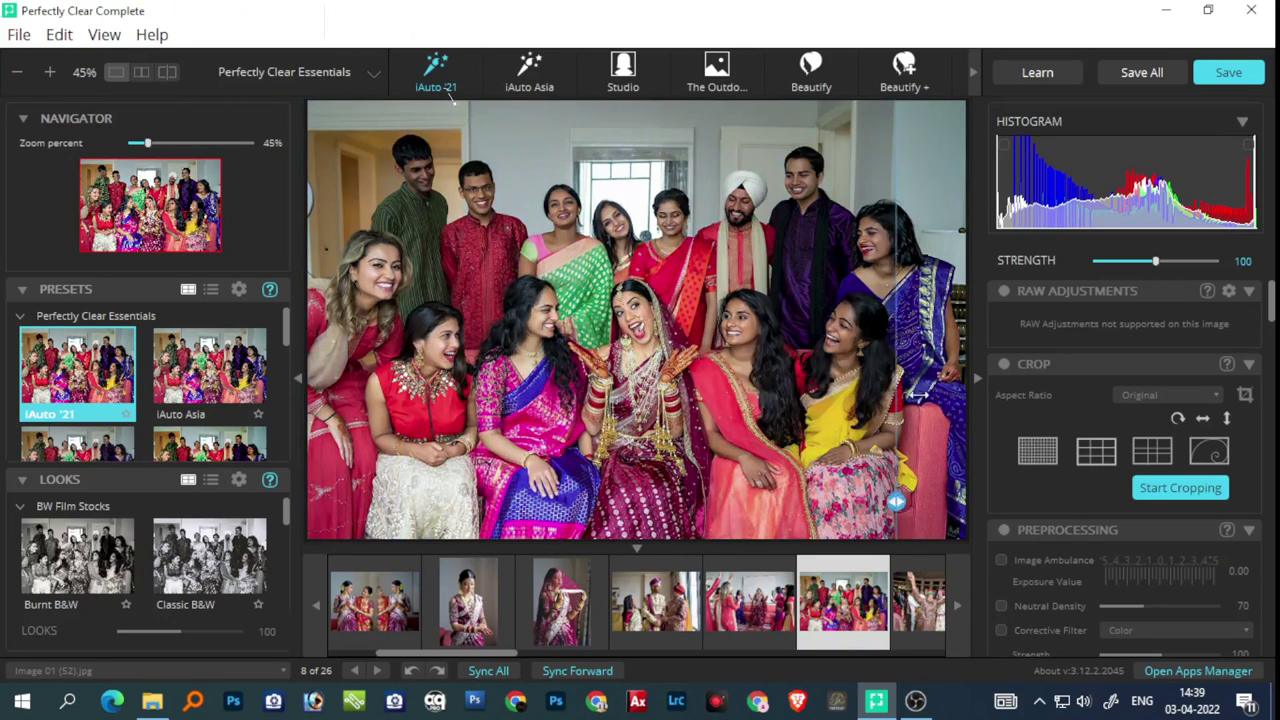
{"action": "left_click_drag", "start_coordinate": [298, 343], "coordinate": [355, 369]}
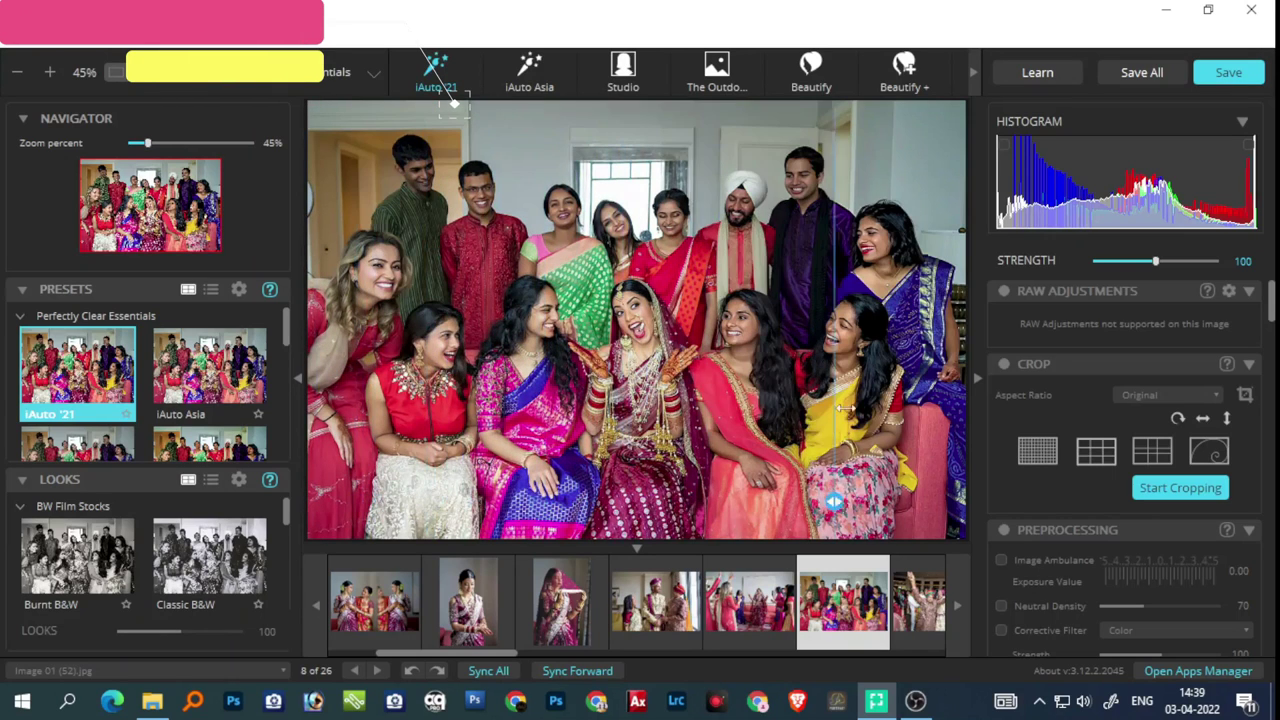
{"action": "left_click_drag", "start_coordinate": [356, 369], "coordinate": [492, 375]}
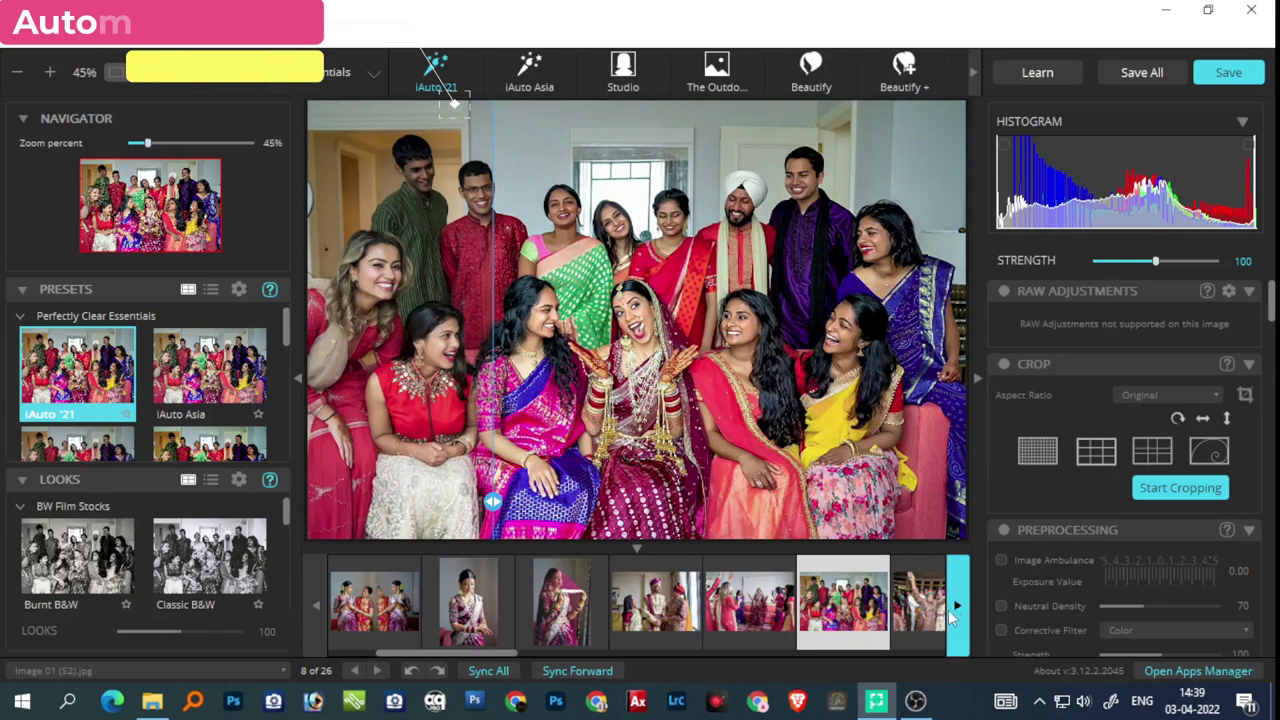
- Compare before and after on photo 9, the dancing shot
{"action": "left_click", "coordinate": [957, 611]}
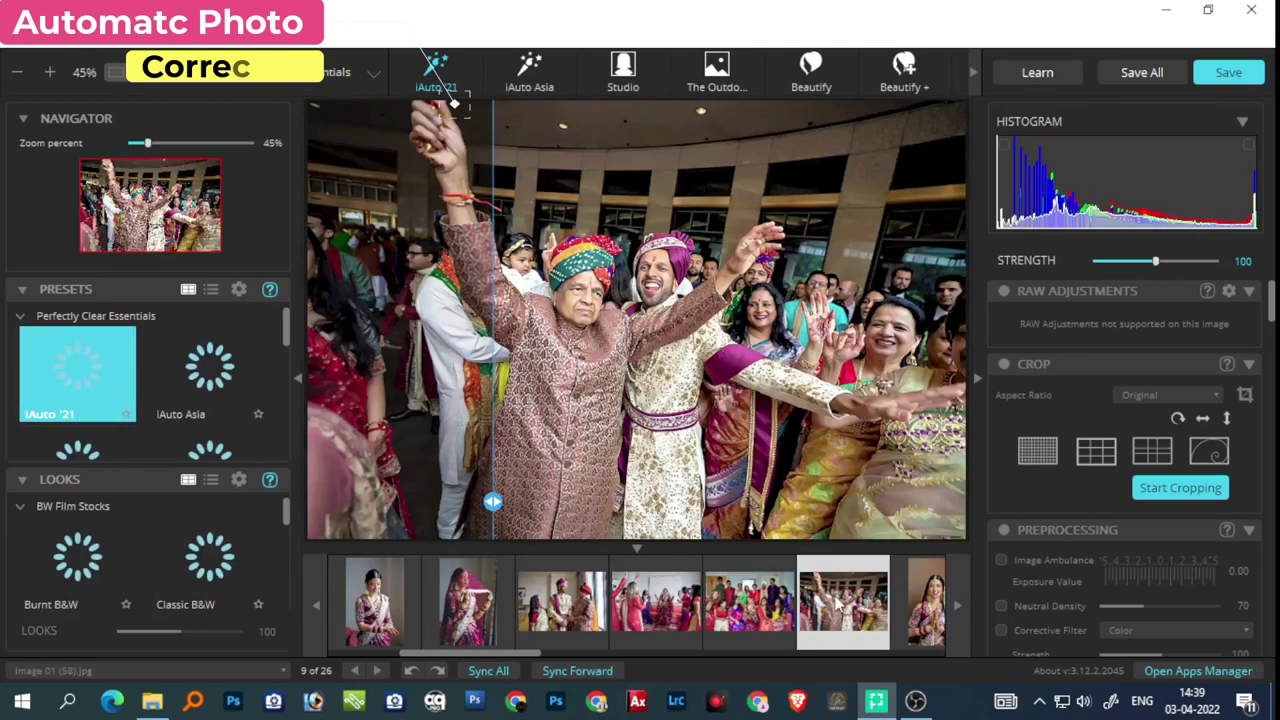
{"action": "mouse_move", "coordinate": [493, 501]}
{"action": "left_mouse_down"}
{"action": "mouse_move", "coordinate": [910, 481]}
{"action": "mouse_move", "coordinate": [620, 501]}
{"action": "mouse_move", "coordinate": [308, 501]}
{"action": "left_mouse_up"}
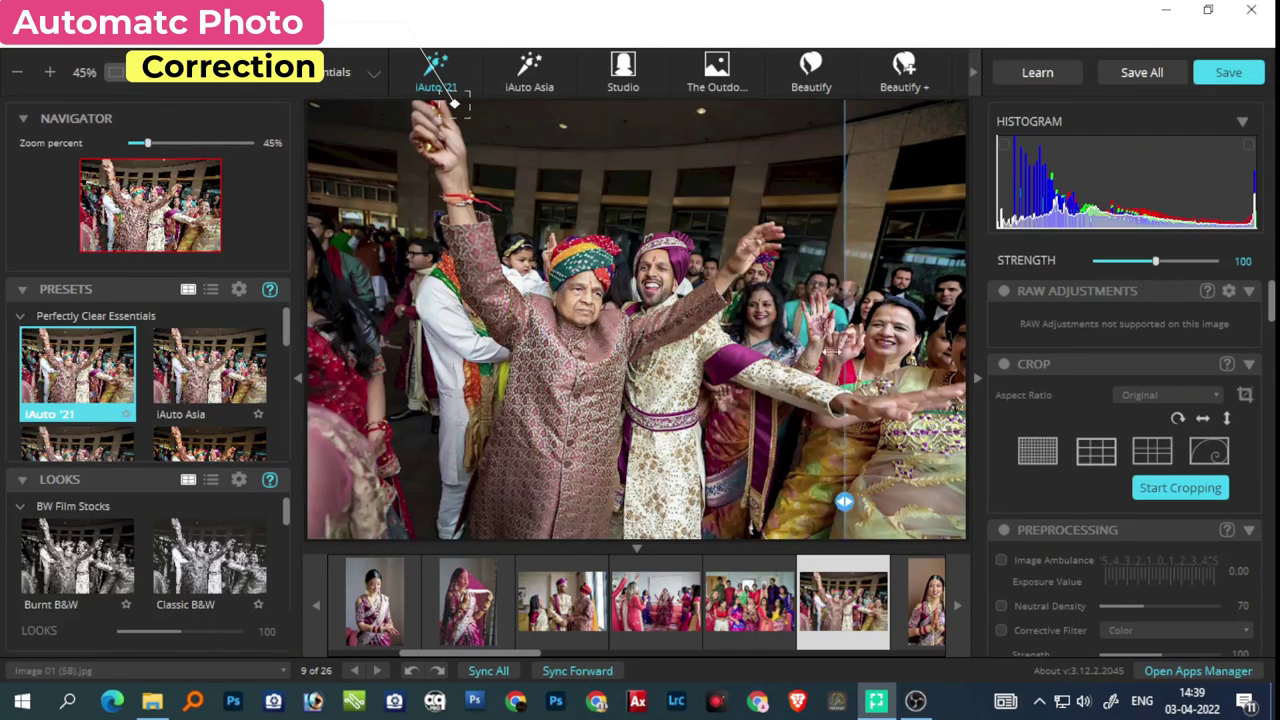
{"action": "left_click_drag", "start_coordinate": [281, 340], "coordinate": [551, 326]}
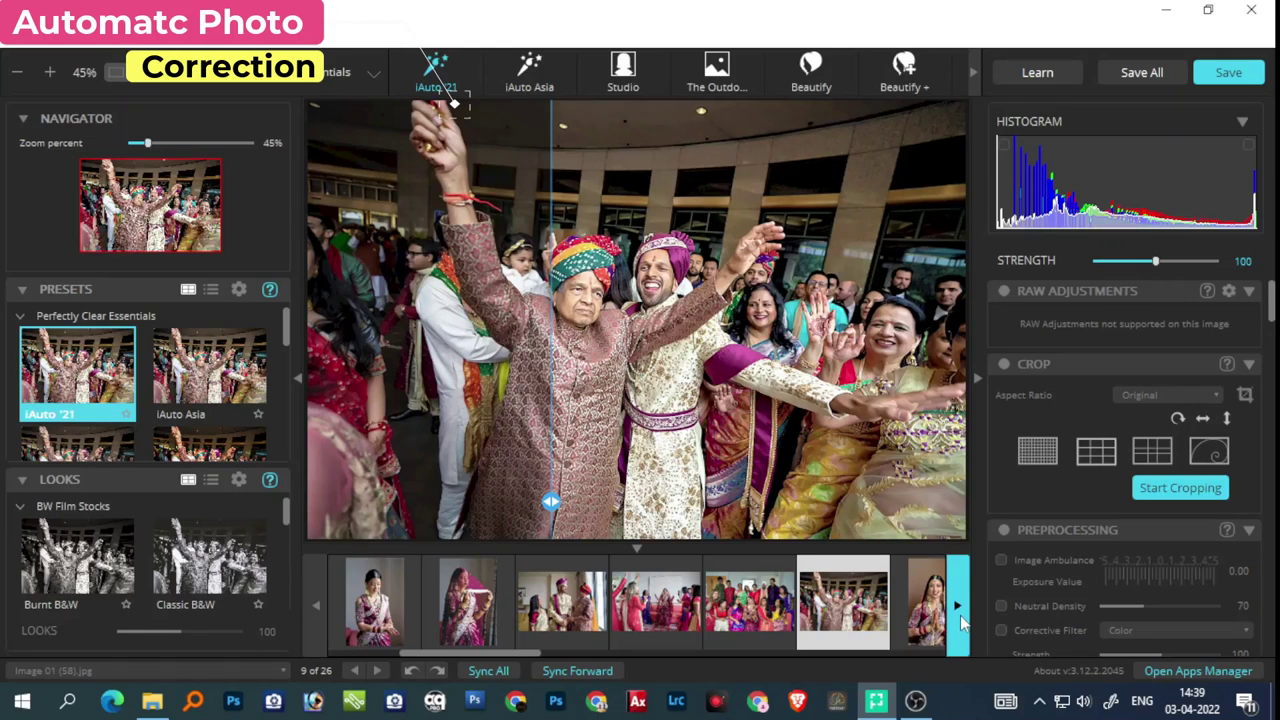
- Zoom in to compare the bride portrait, photo 10, then move on to photo 11
{"action": "left_click", "coordinate": [958, 608]}
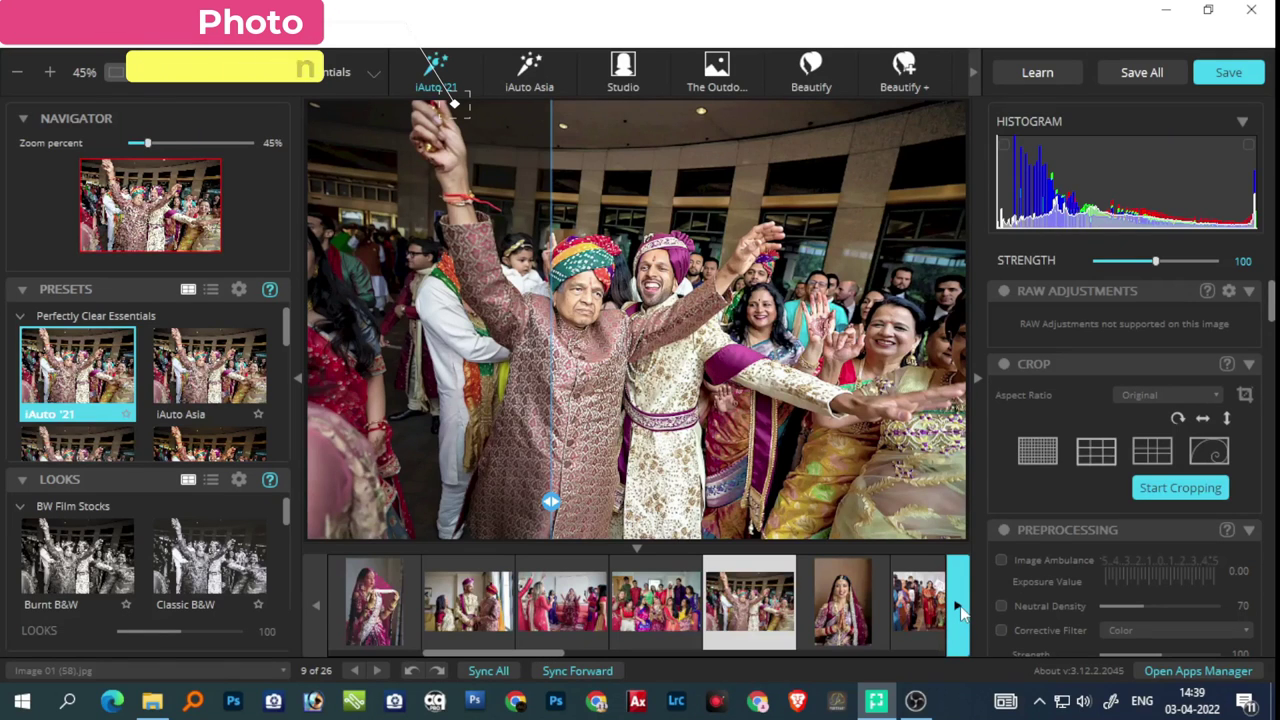
{"action": "left_click", "coordinate": [832, 605]}
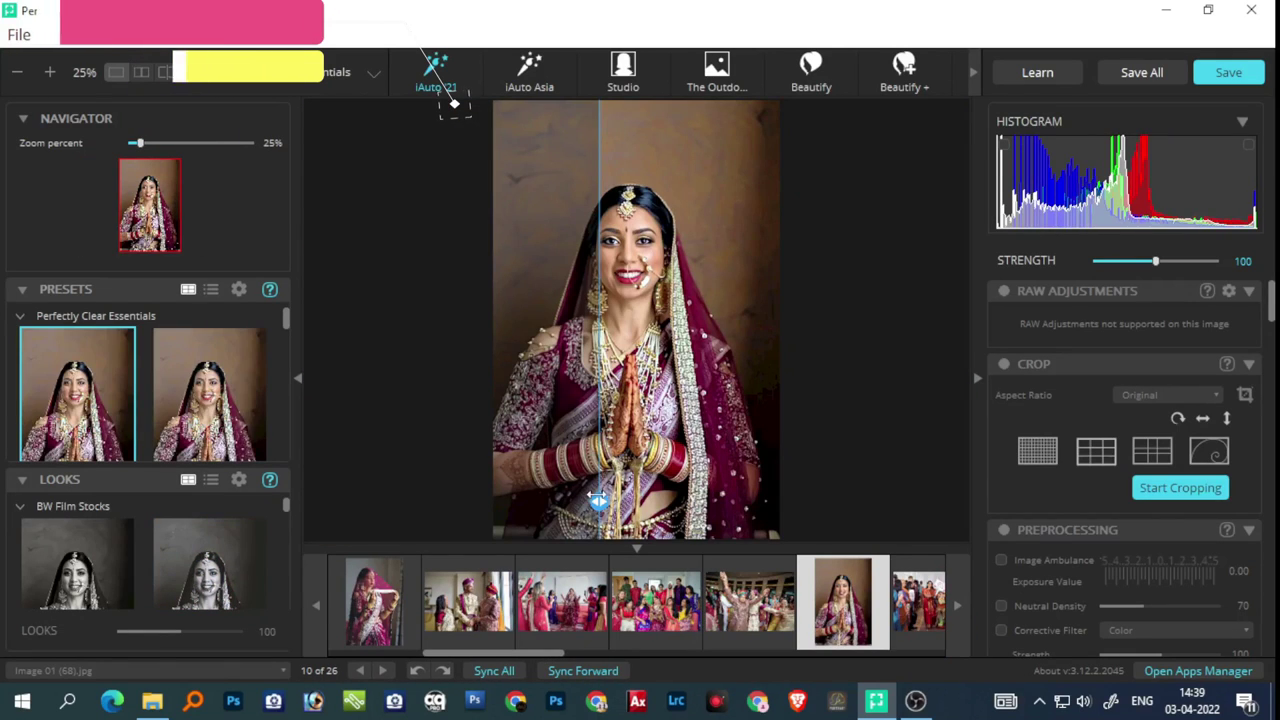
{"action": "mouse_move", "coordinate": [598, 457]}
{"action": "left_mouse_down"}
{"action": "mouse_move", "coordinate": [423, 457]}
{"action": "mouse_move", "coordinate": [751, 456]}
{"action": "mouse_move", "coordinate": [502, 405]}
{"action": "mouse_move", "coordinate": [616, 452]}
{"action": "left_mouse_up"}
{"action": "scroll", "coordinate": [620, 452], "scroll_direction": "up", "scroll_amount": 3}
{"action": "scroll", "coordinate": [620, 452], "scroll_direction": "up", "scroll_amount": 2}
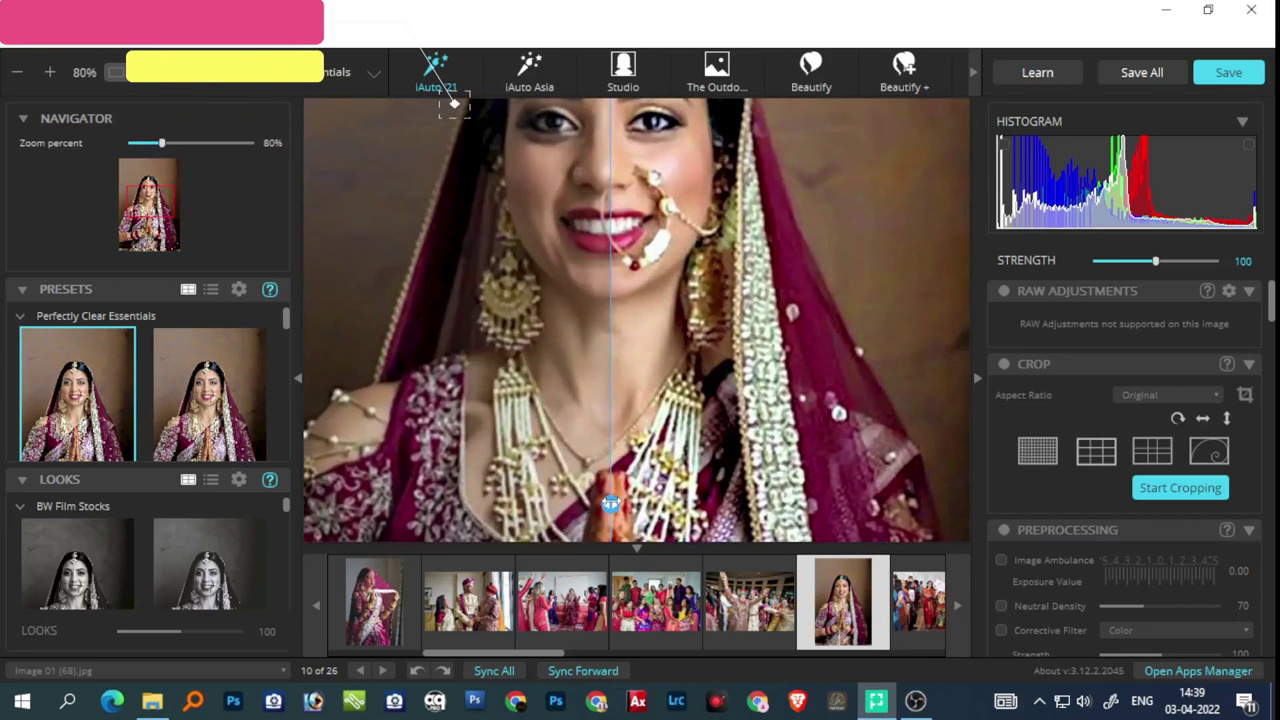
{"action": "mouse_move", "coordinate": [610, 503]}
{"action": "left_mouse_down"}
{"action": "mouse_move", "coordinate": [337, 505]}
{"action": "mouse_move", "coordinate": [737, 505]}
{"action": "mouse_move", "coordinate": [677, 503]}
{"action": "left_mouse_up"}
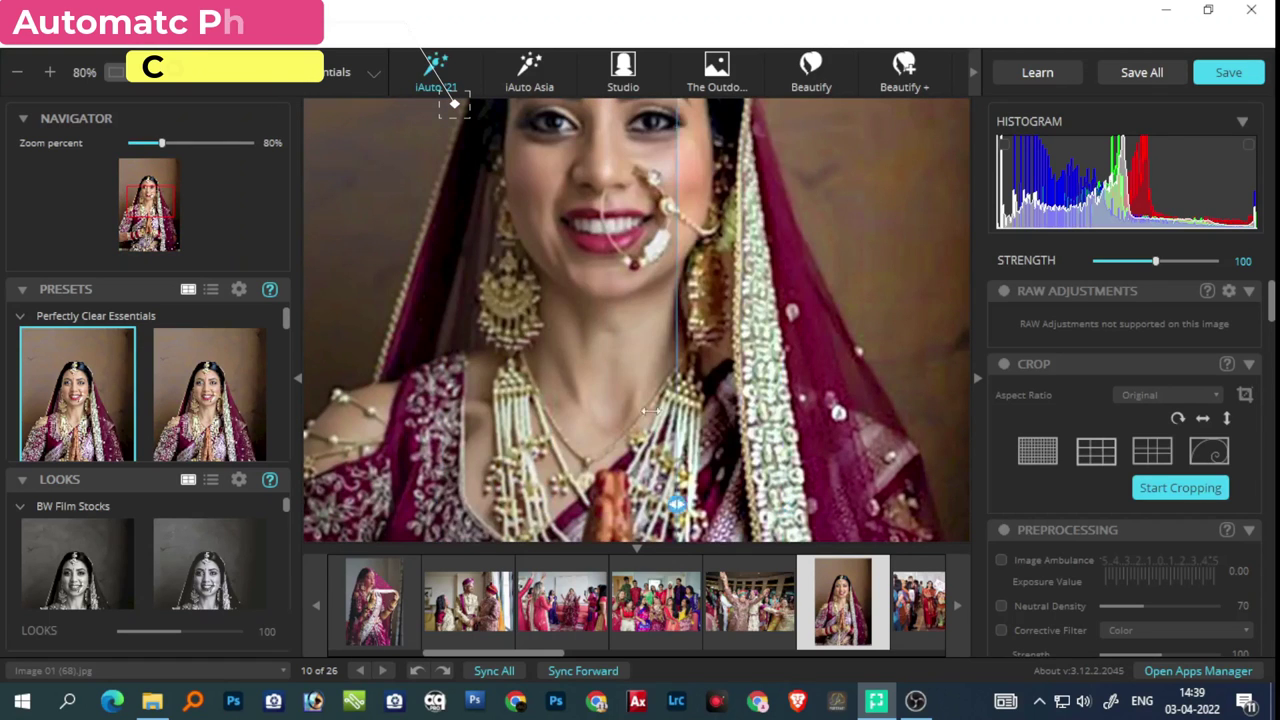
{"action": "mouse_move", "coordinate": [651, 411]}
{"action": "left_mouse_down"}
{"action": "mouse_move", "coordinate": [360, 470]}
{"action": "mouse_move", "coordinate": [860, 440]}
{"action": "mouse_move", "coordinate": [538, 370]}
{"action": "left_mouse_up"}
{"action": "scroll", "coordinate": [665, 298], "scroll_direction": "down", "scroll_amount": 3}
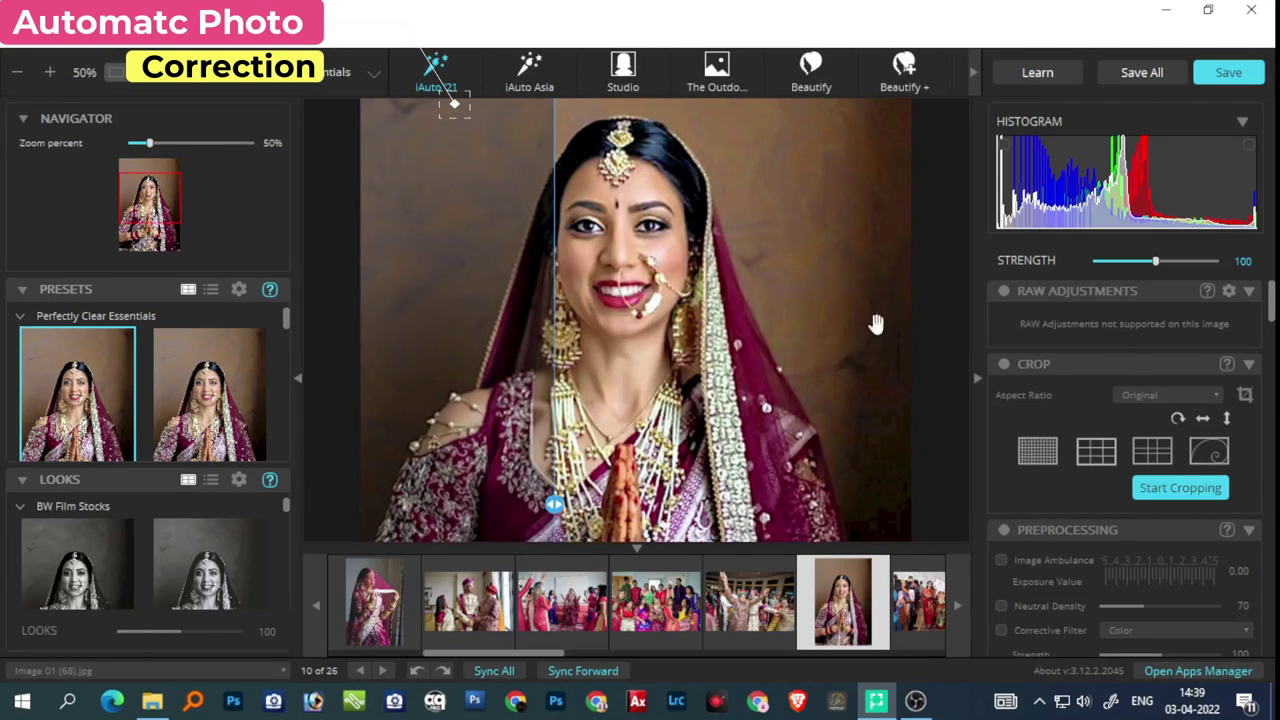
{"action": "left_click", "coordinate": [938, 622]}
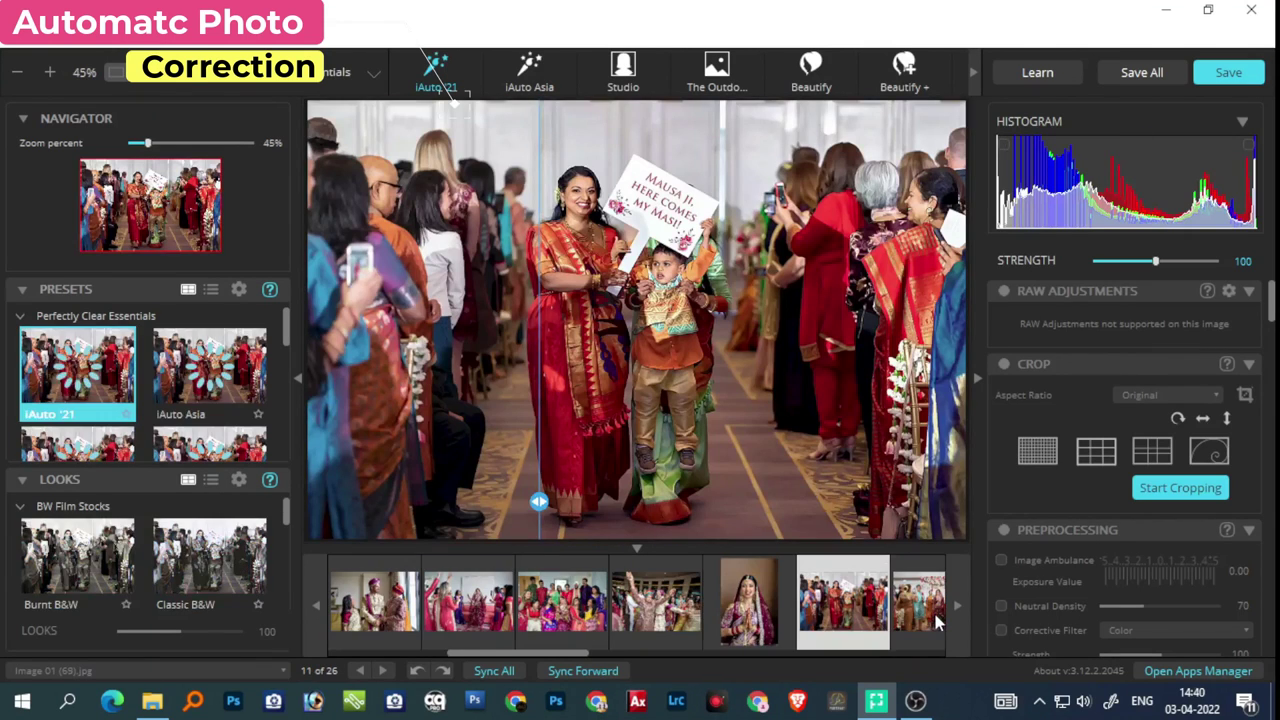
- Compare the procession photo's original and corrected halves while scrolling down the adjustments panel
{"action": "mouse_move", "coordinate": [539, 501]}
{"action": "left_mouse_down"}
{"action": "mouse_move", "coordinate": [814, 440]}
{"action": "mouse_move", "coordinate": [550, 321]}
{"action": "left_mouse_up"}
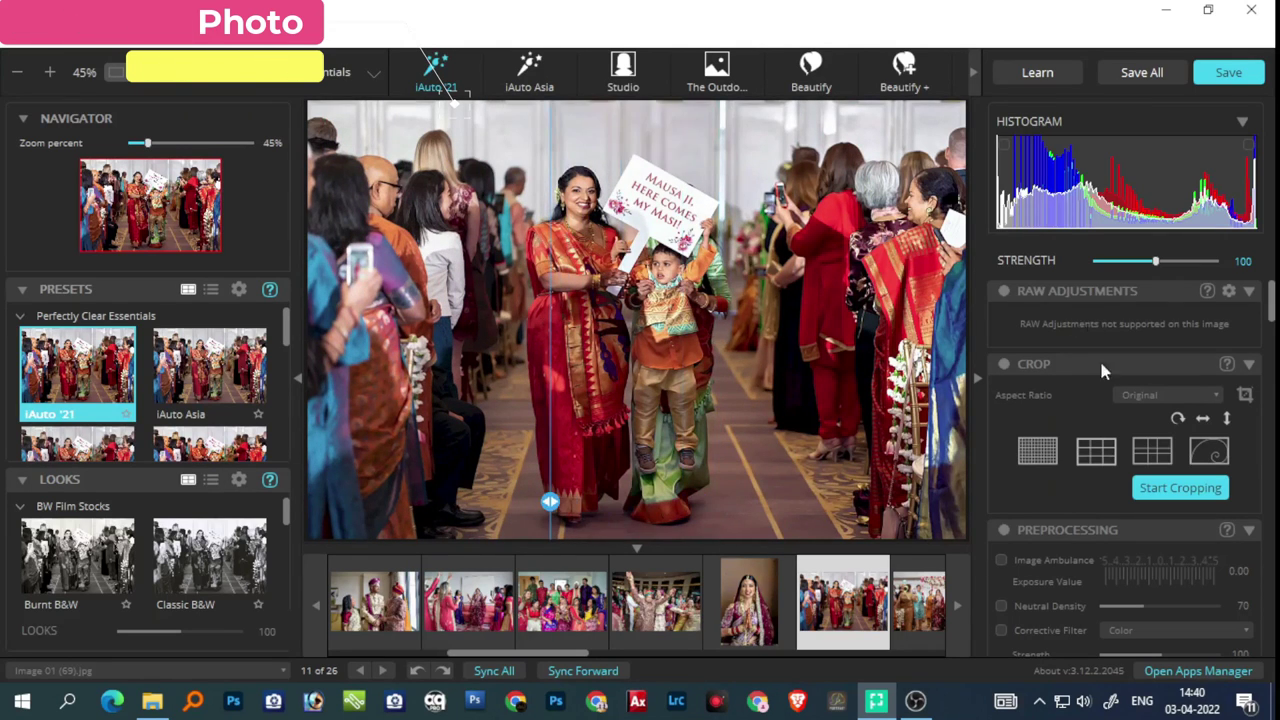
{"action": "scroll", "coordinate": [1110, 432], "scroll_direction": "down", "scroll_amount": 3}
{"action": "scroll", "coordinate": [1110, 432], "scroll_direction": "down", "scroll_amount": 1}
{"action": "scroll", "coordinate": [1110, 432], "scroll_direction": "down", "scroll_amount": 1}
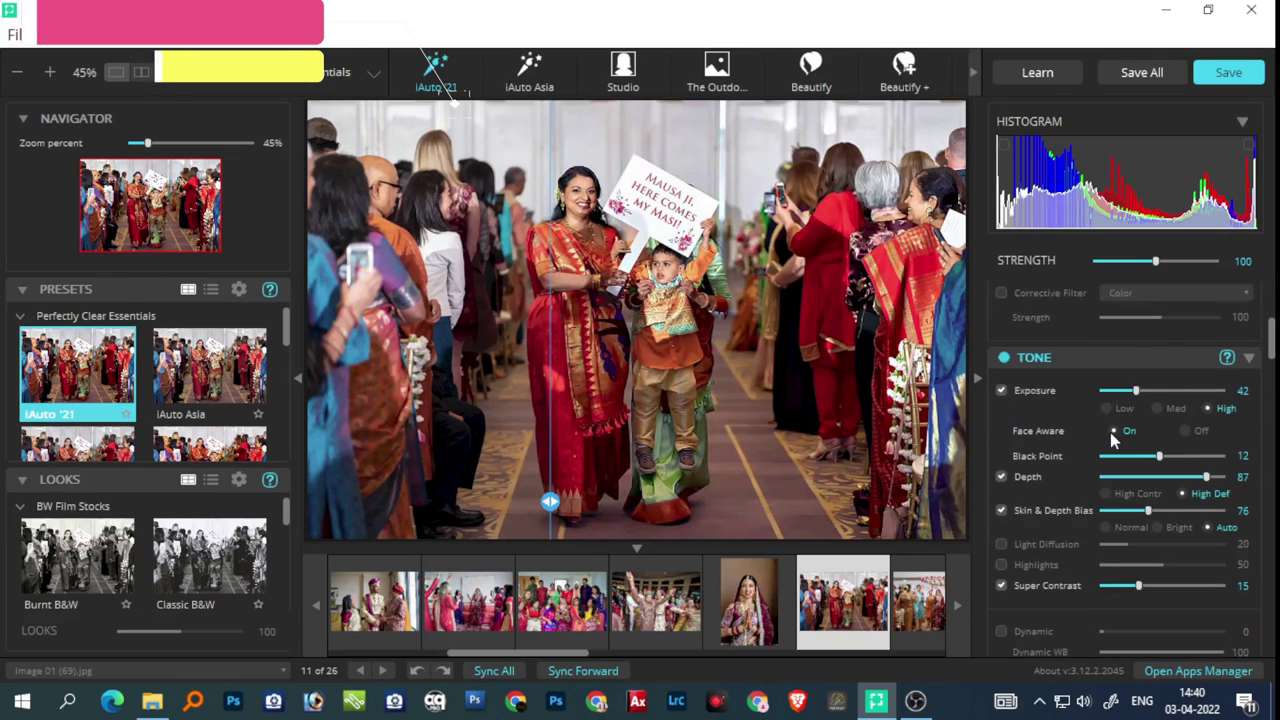
{"action": "scroll", "coordinate": [1110, 432], "scroll_direction": "down", "scroll_amount": 3}
{"action": "scroll", "coordinate": [1110, 432], "scroll_direction": "down", "scroll_amount": 1}
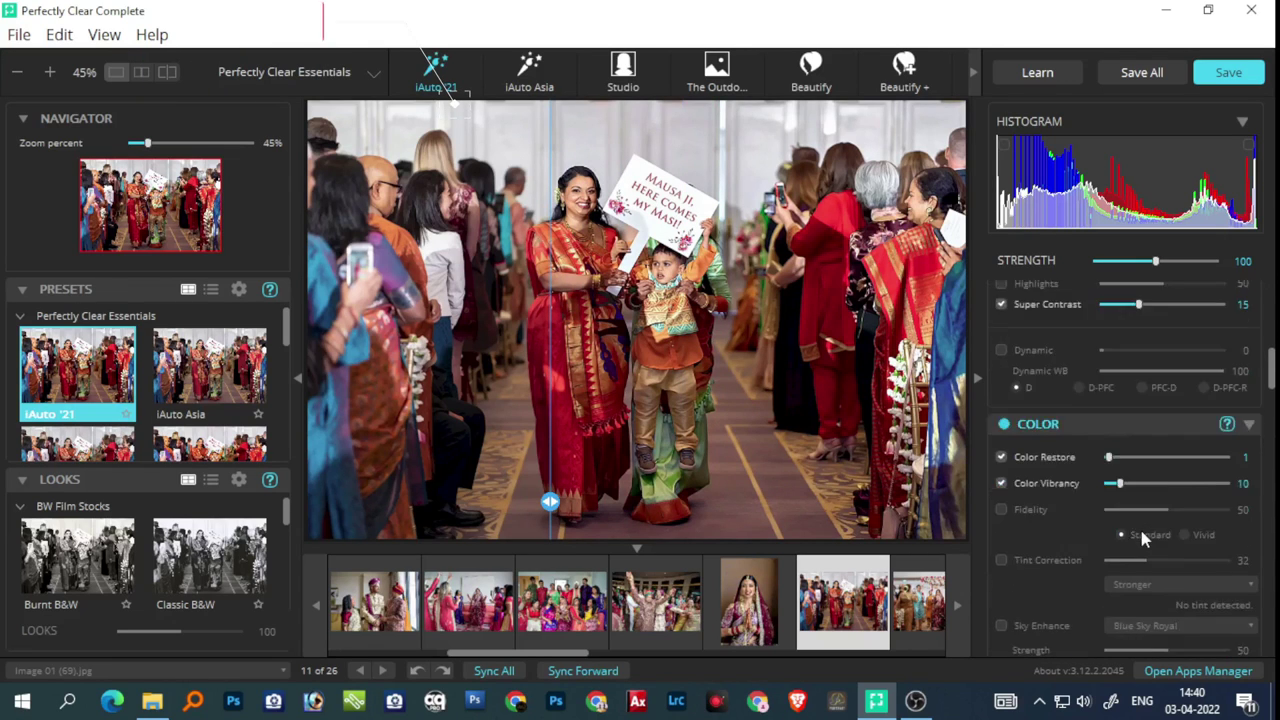
{"action": "scroll", "coordinate": [1139, 526], "scroll_direction": "down", "scroll_amount": 1}
{"action": "scroll", "coordinate": [1133, 456], "scroll_direction": "down", "scroll_amount": 2}
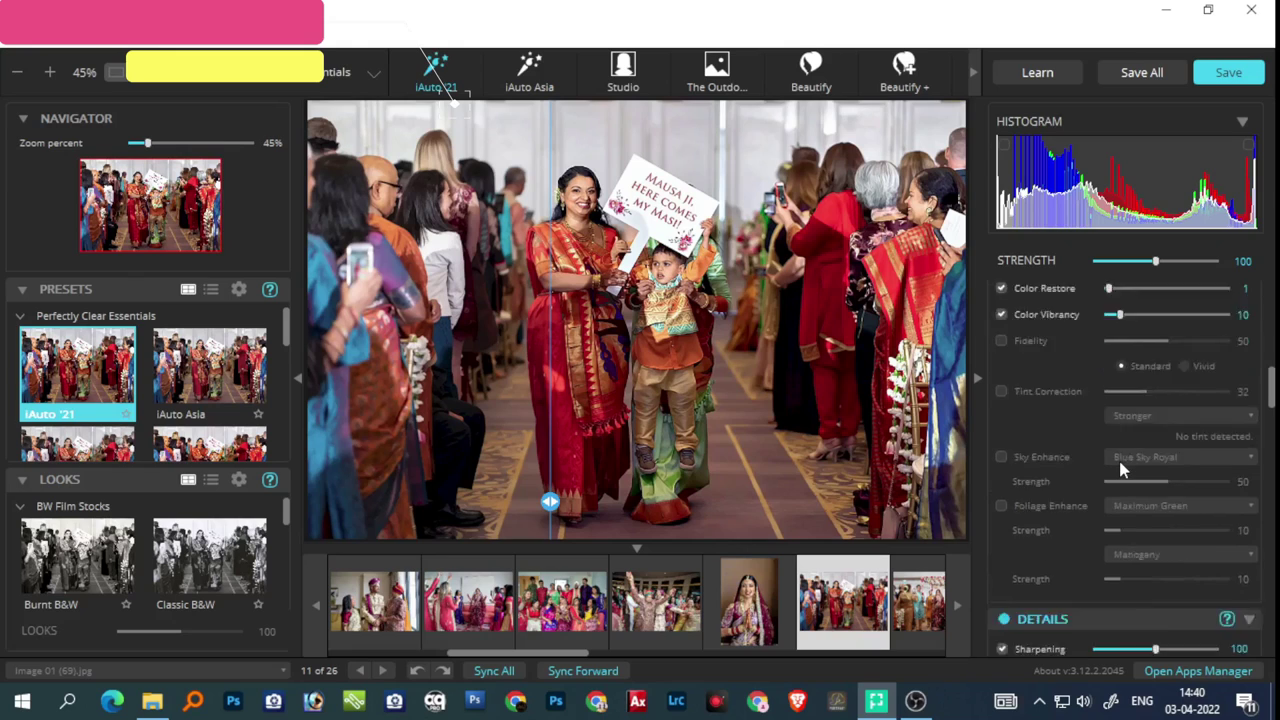
{"action": "scroll", "coordinate": [1122, 468], "scroll_direction": "down", "scroll_amount": 3}
{"action": "scroll", "coordinate": [1120, 467], "scroll_direction": "down", "scroll_amount": 2}
{"action": "scroll", "coordinate": [1120, 467], "scroll_direction": "down", "scroll_amount": 2}
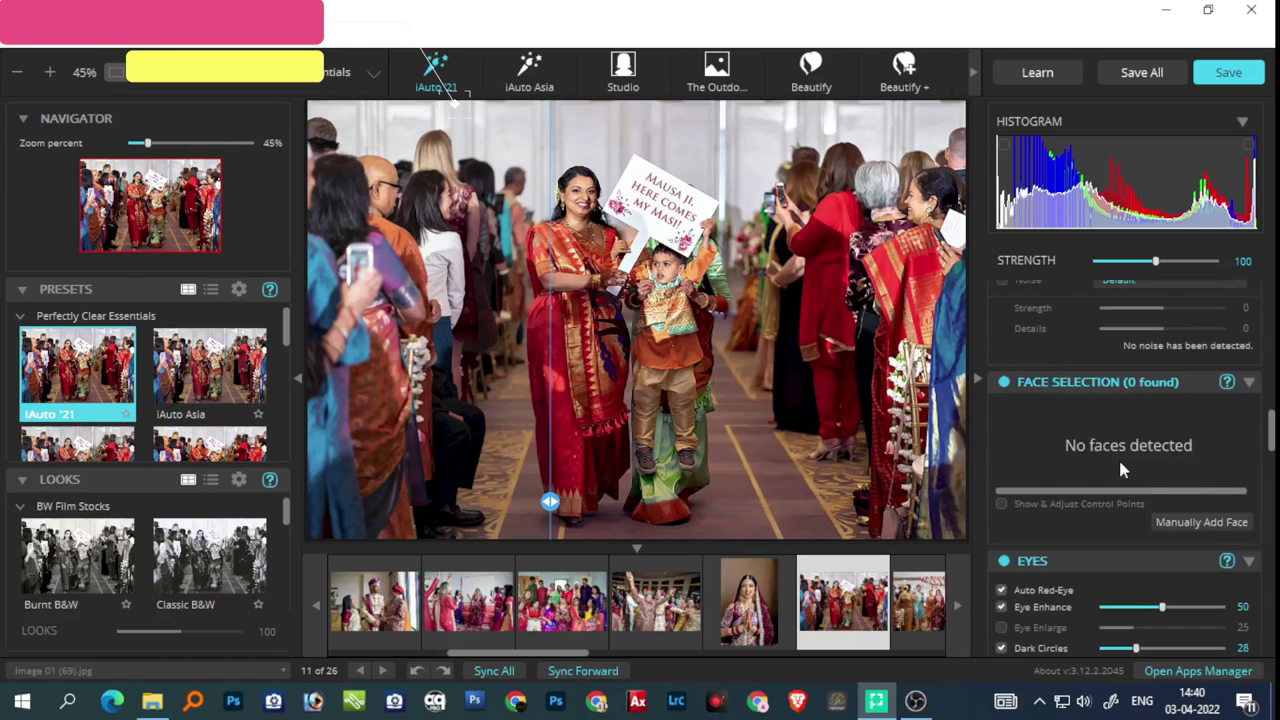
{"action": "scroll", "coordinate": [1120, 467], "scroll_direction": "down", "scroll_amount": 2}
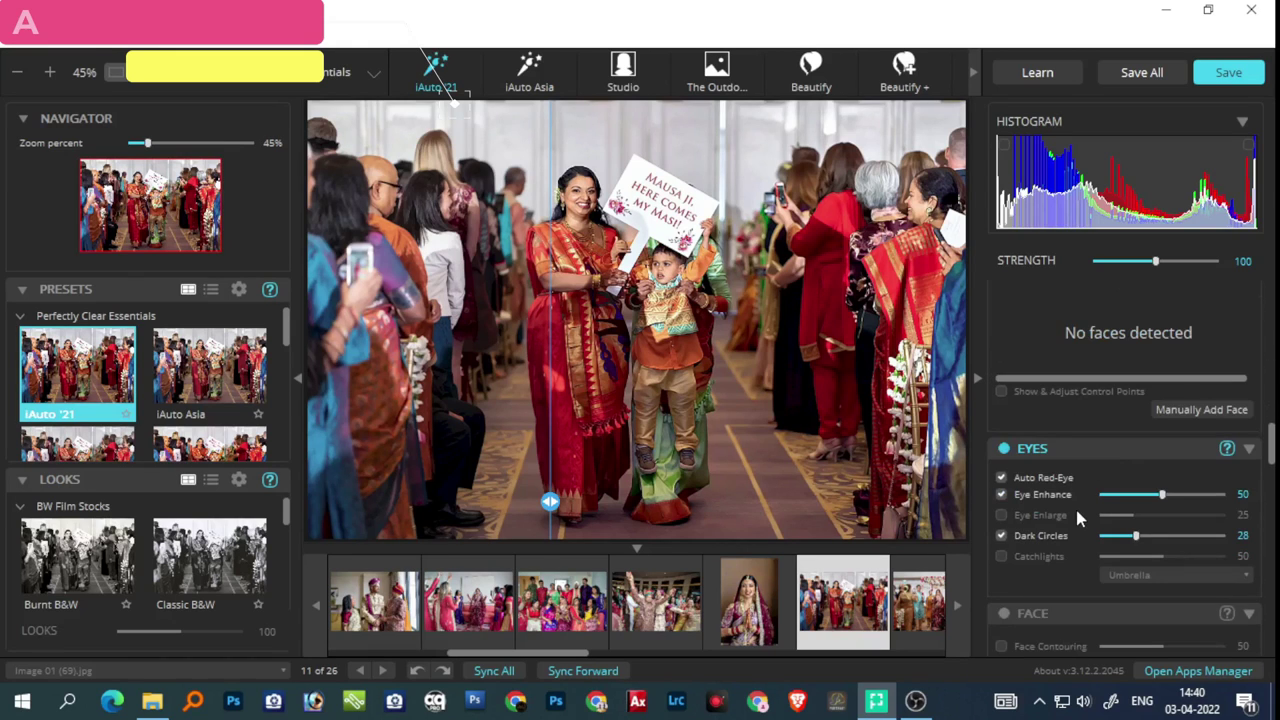
{"action": "mouse_move", "coordinate": [549, 500]}
{"action": "left_mouse_down"}
{"action": "mouse_move", "coordinate": [894, 494]}
{"action": "mouse_move", "coordinate": [306, 494]}
{"action": "mouse_move", "coordinate": [405, 500]}
{"action": "left_mouse_up"}
{"action": "mouse_move", "coordinate": [455, 340]}
{"action": "left_mouse_down"}
{"action": "mouse_move", "coordinate": [871, 340]}
{"action": "mouse_move", "coordinate": [306, 340]}
{"action": "mouse_move", "coordinate": [757, 345]}
{"action": "mouse_move", "coordinate": [466, 330]}
{"action": "mouse_move", "coordinate": [623, 329]}
{"action": "mouse_move", "coordinate": [500, 309]}
{"action": "left_mouse_up"}
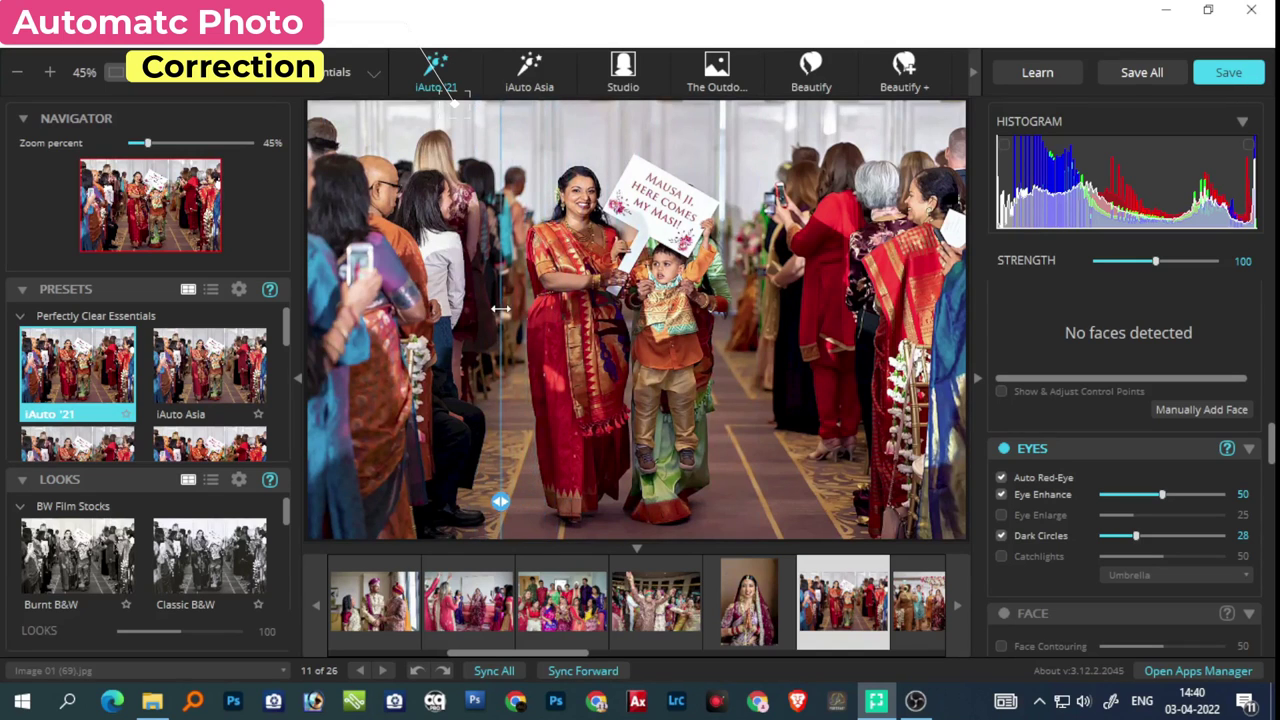
- Enable the FACE corrections section
{"action": "scroll", "coordinate": [1125, 522], "scroll_direction": "down", "scroll_amount": 1}
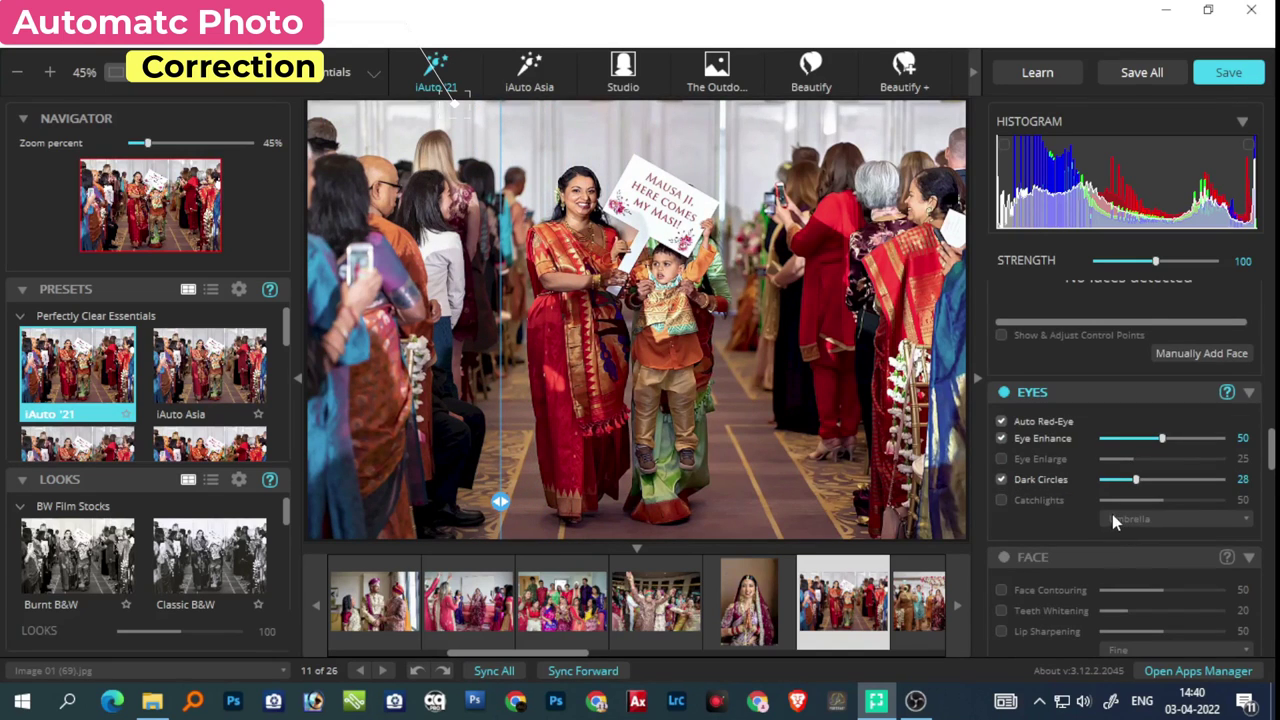
{"action": "scroll", "coordinate": [1112, 515], "scroll_direction": "down", "scroll_amount": 2}
{"action": "scroll", "coordinate": [1112, 515], "scroll_direction": "down", "scroll_amount": 1}
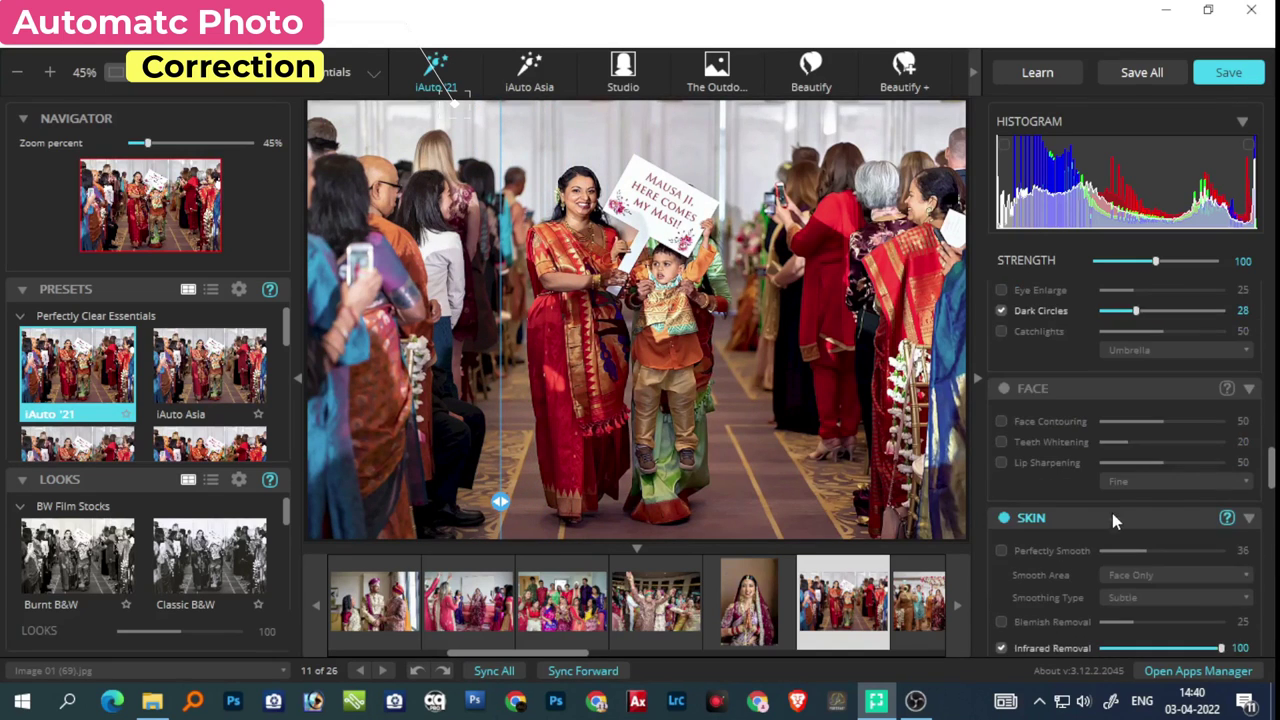
{"action": "left_click", "coordinate": [1003, 389]}
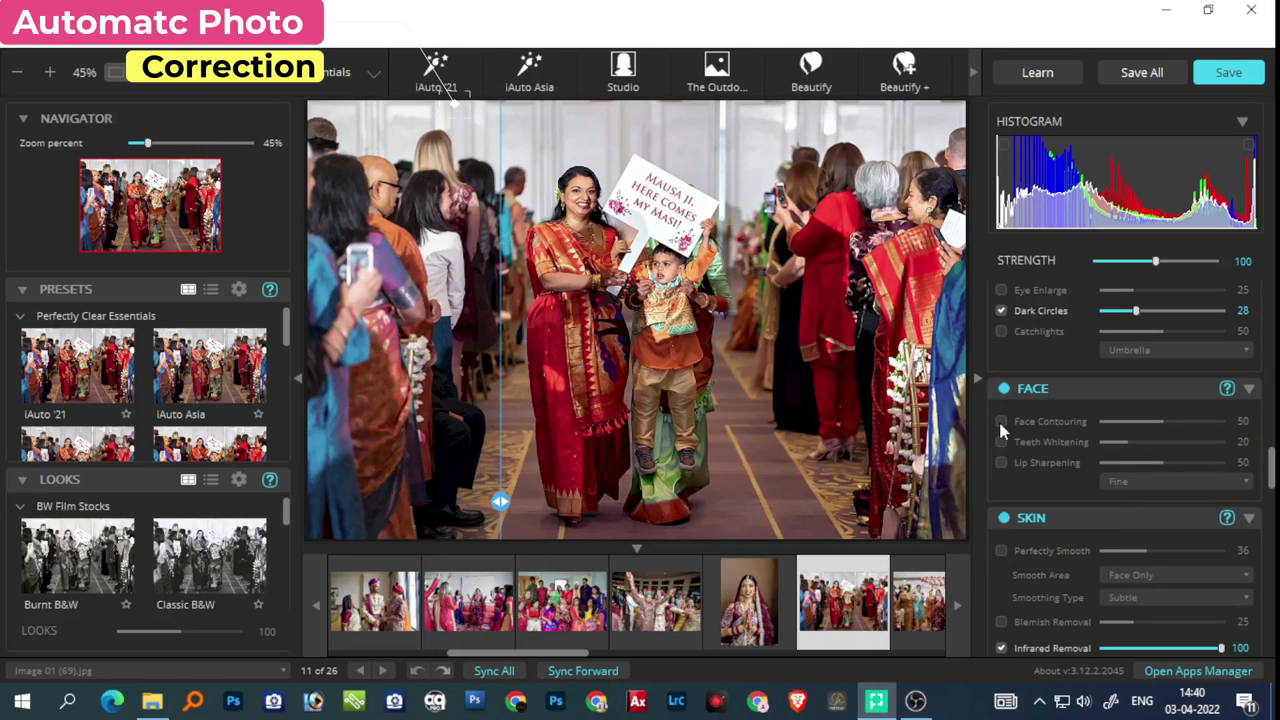
{"action": "scroll", "coordinate": [1010, 470], "scroll_direction": "down", "scroll_amount": 2}
- Enable Teeth Whitening at strength 84 and switch on Perfectly Smooth
{"action": "scroll", "coordinate": [1010, 470], "scroll_direction": "up", "scroll_amount": 1}
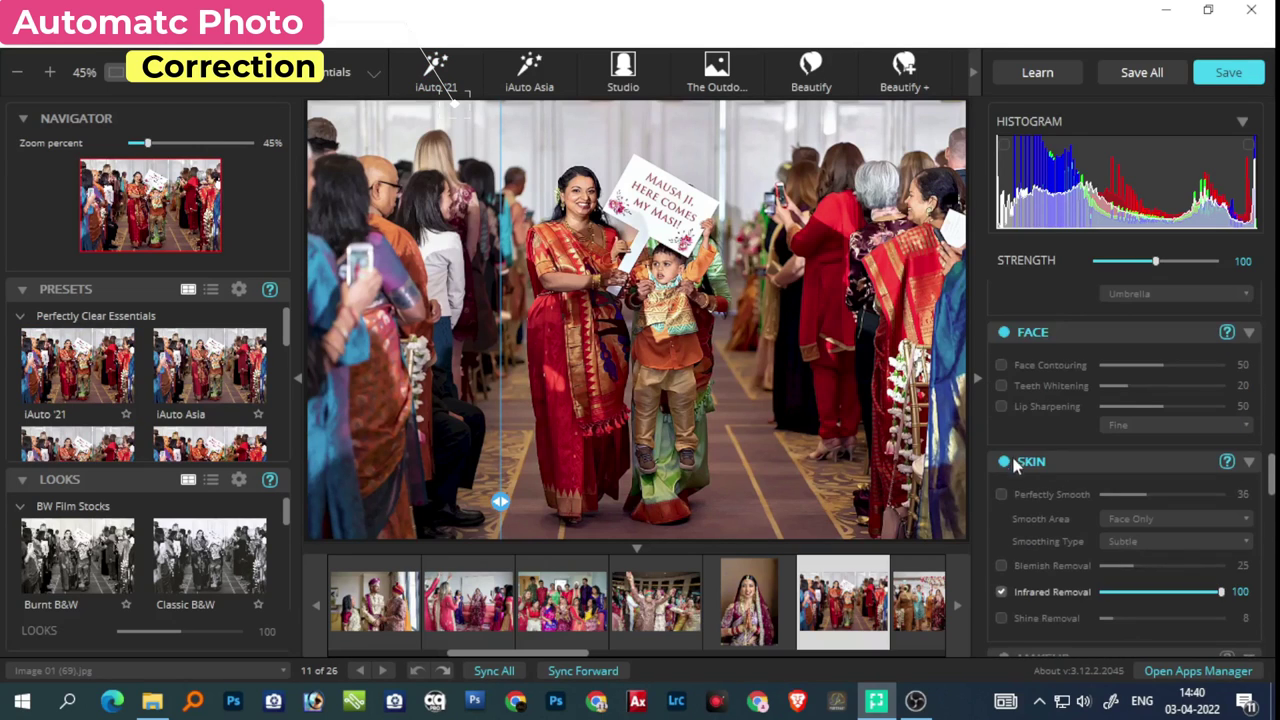
{"action": "left_click", "coordinate": [1002, 385]}
{"action": "left_click_drag", "start_coordinate": [1118, 385], "coordinate": [1202, 385]}
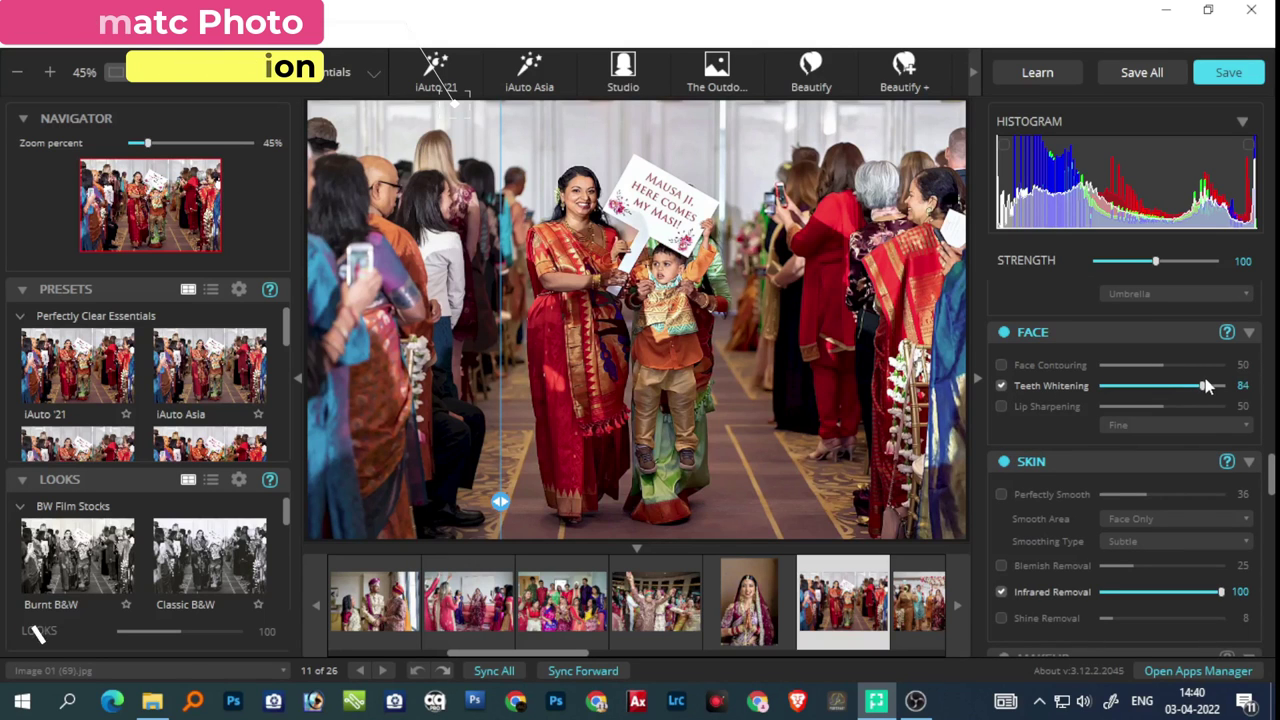
{"action": "scroll", "coordinate": [683, 236], "scroll_direction": "up", "scroll_amount": 3}
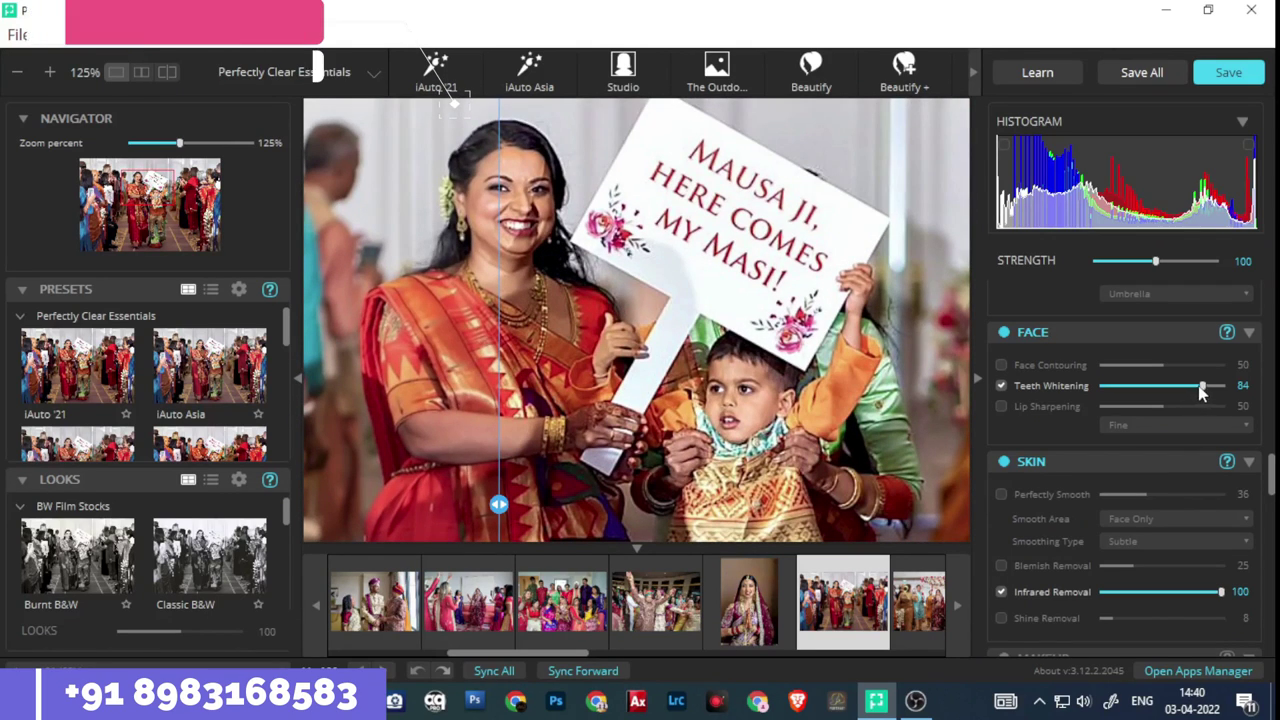
{"action": "left_click", "coordinate": [1002, 494]}
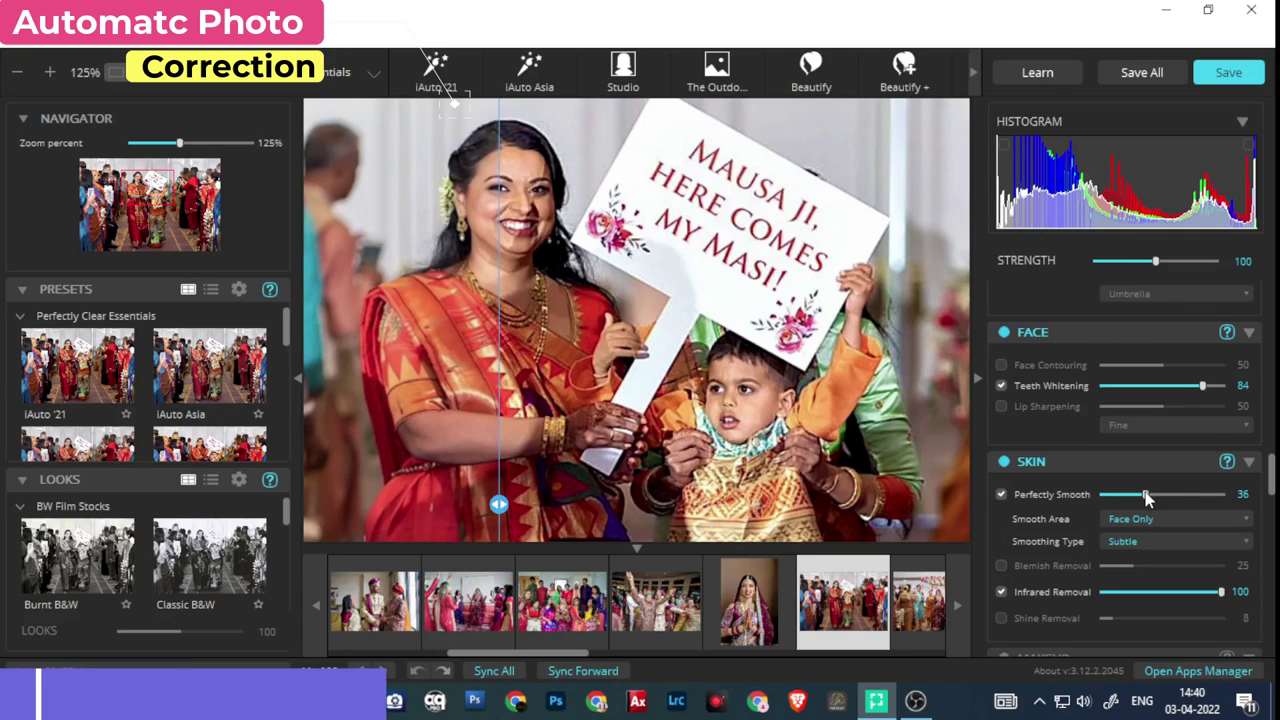
- Set Perfectly Smooth to strength 100, Full Body smooth area, Super Smooth type
{"action": "left_click_drag", "start_coordinate": [1190, 494], "coordinate": [1226, 494]}
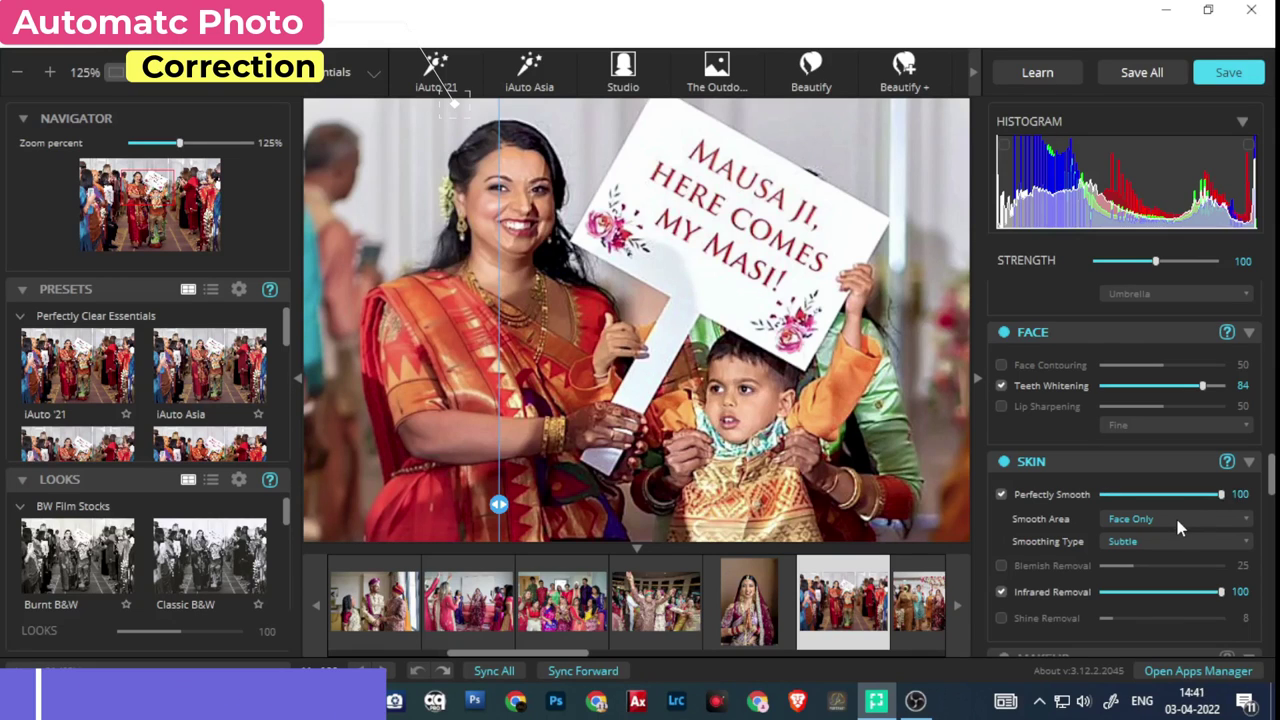
{"action": "left_click", "coordinate": [1177, 521]}
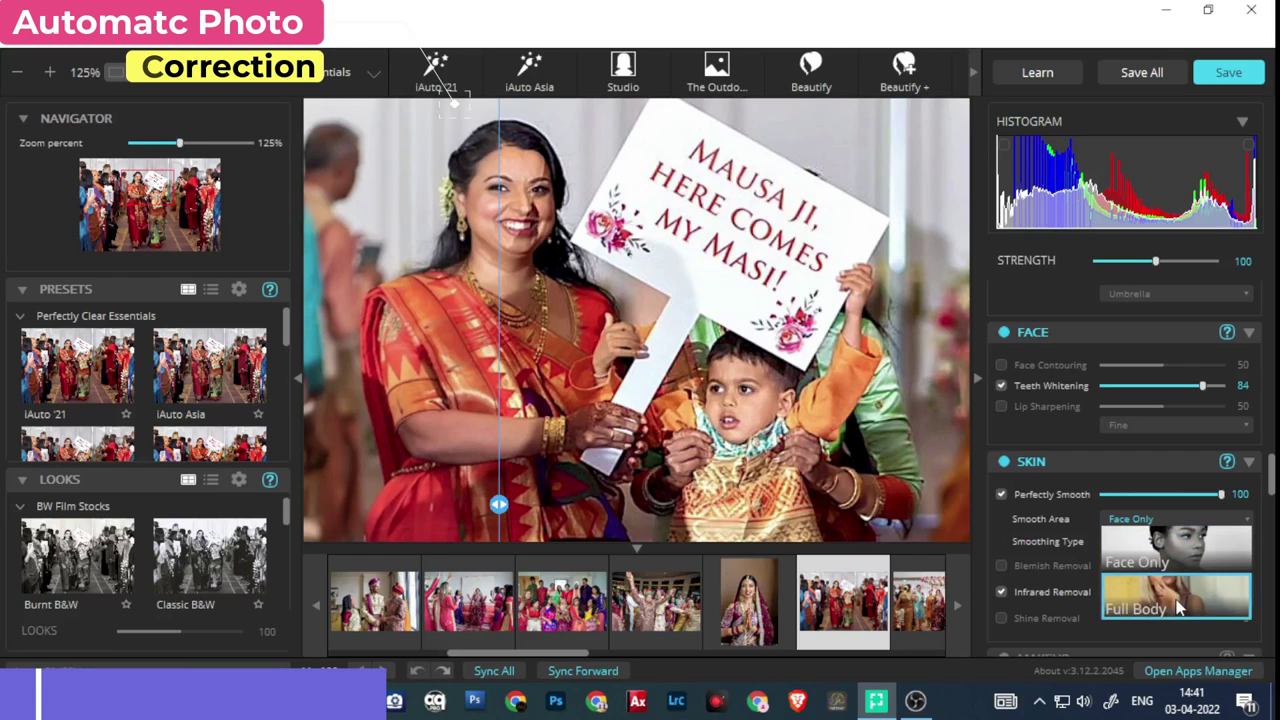
{"action": "left_click", "coordinate": [1177, 607]}
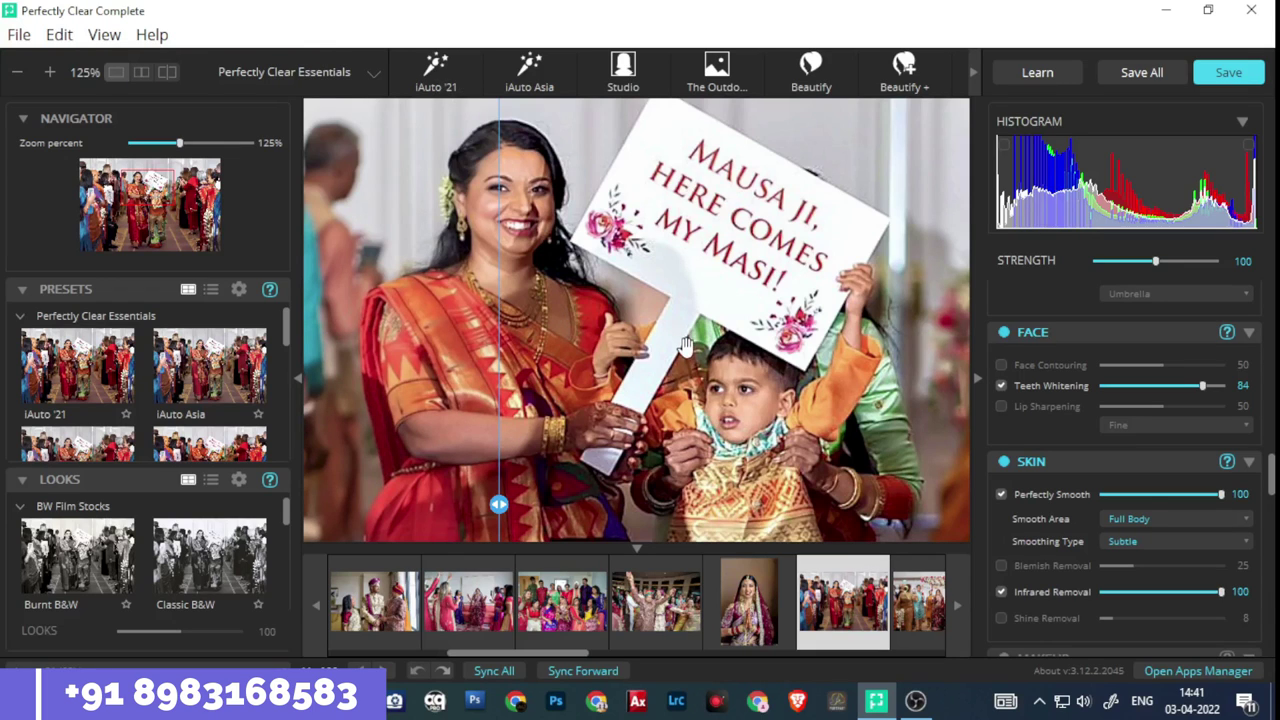
{"action": "left_click", "coordinate": [1103, 550]}
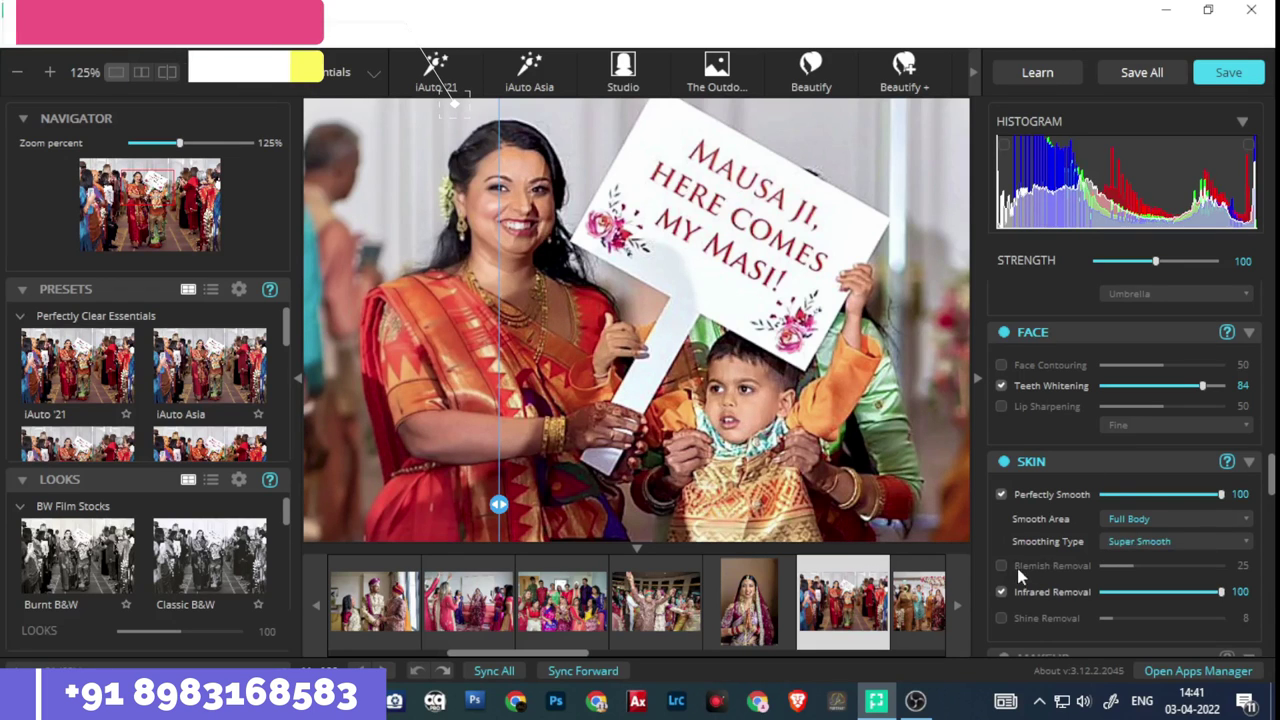
{"action": "scroll", "coordinate": [1029, 555], "scroll_direction": "down", "scroll_amount": 2}
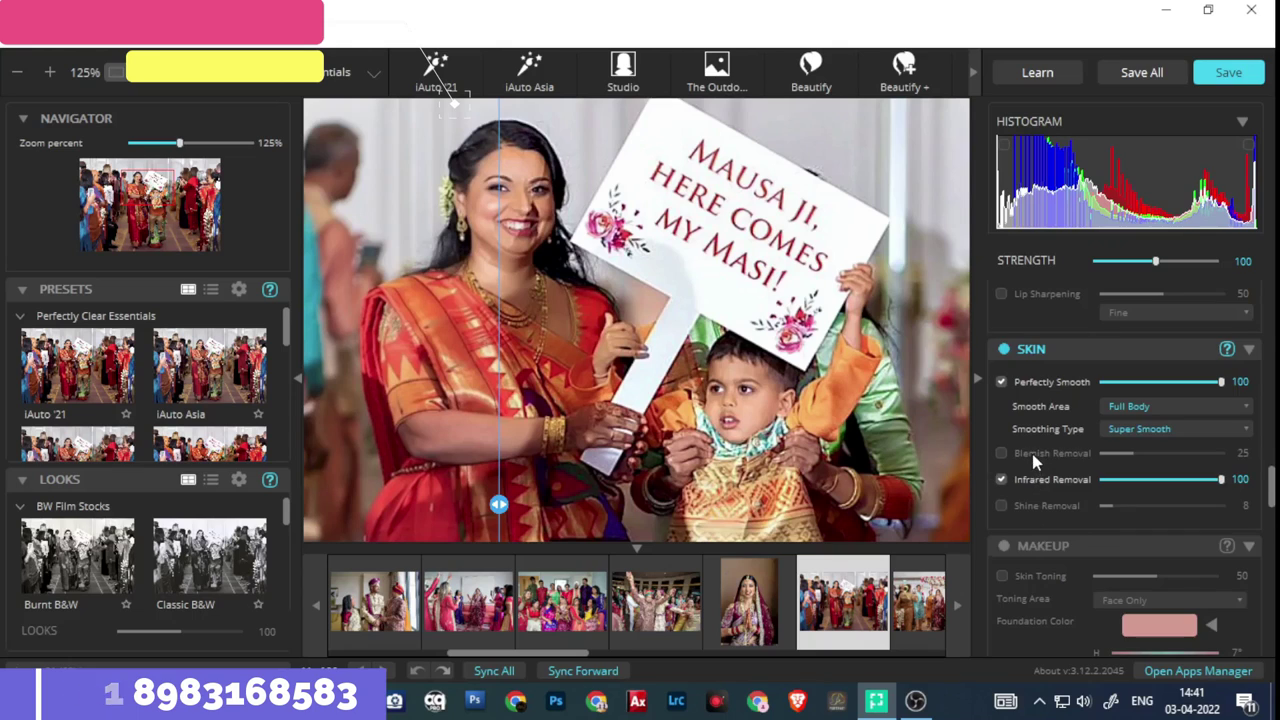
{"action": "scroll", "coordinate": [1036, 500], "scroll_direction": "down", "scroll_amount": 2}
{"action": "scroll", "coordinate": [1040, 505], "scroll_direction": "down", "scroll_amount": 1}
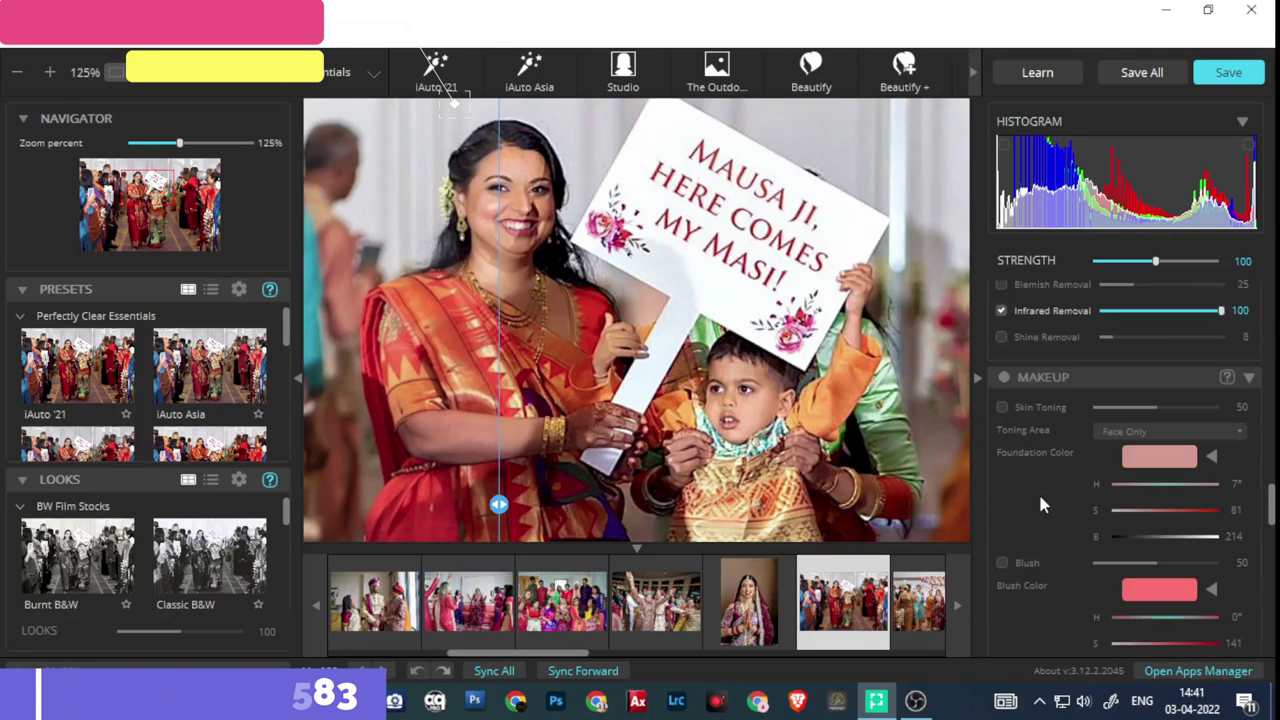
- Enable MAKEUP and Skin Toning, comparing the toned skin against the original
{"action": "left_click", "coordinate": [1005, 378]}
{"action": "left_click", "coordinate": [1001, 407]}
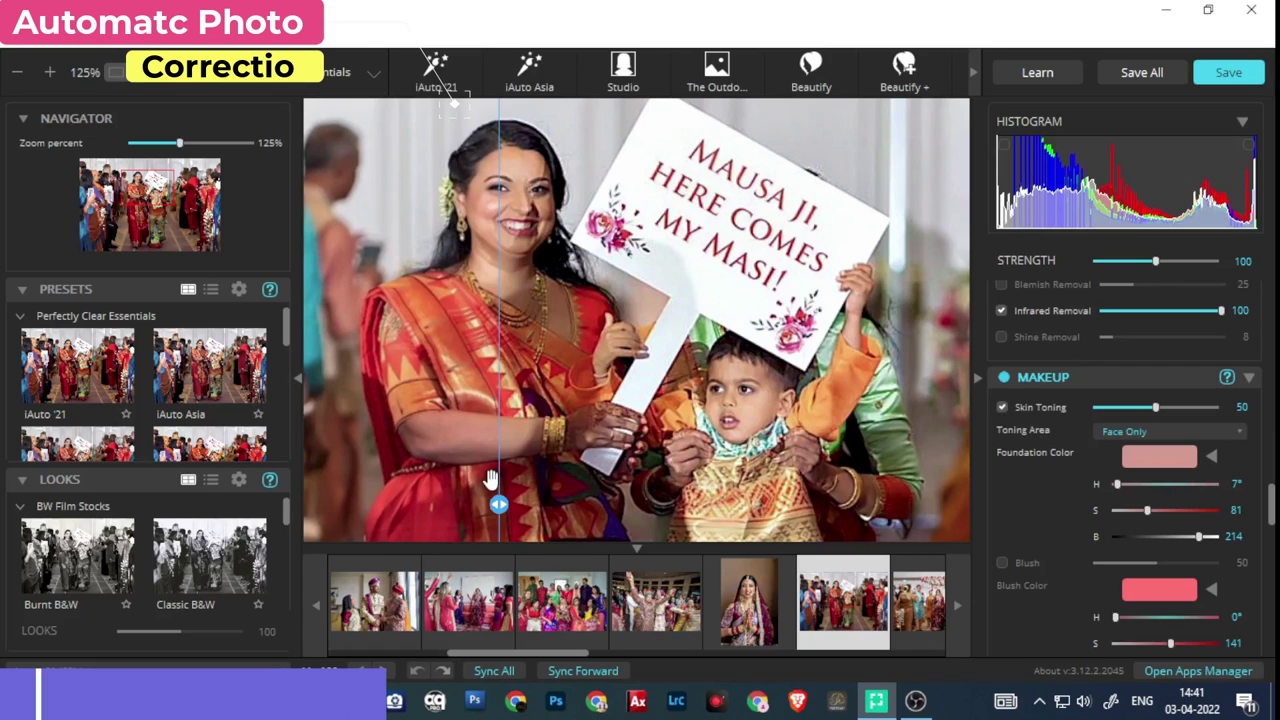
{"action": "left_click_drag", "start_coordinate": [498, 504], "coordinate": [345, 463]}
{"action": "left_click_drag", "start_coordinate": [604, 453], "coordinate": [434, 364]}
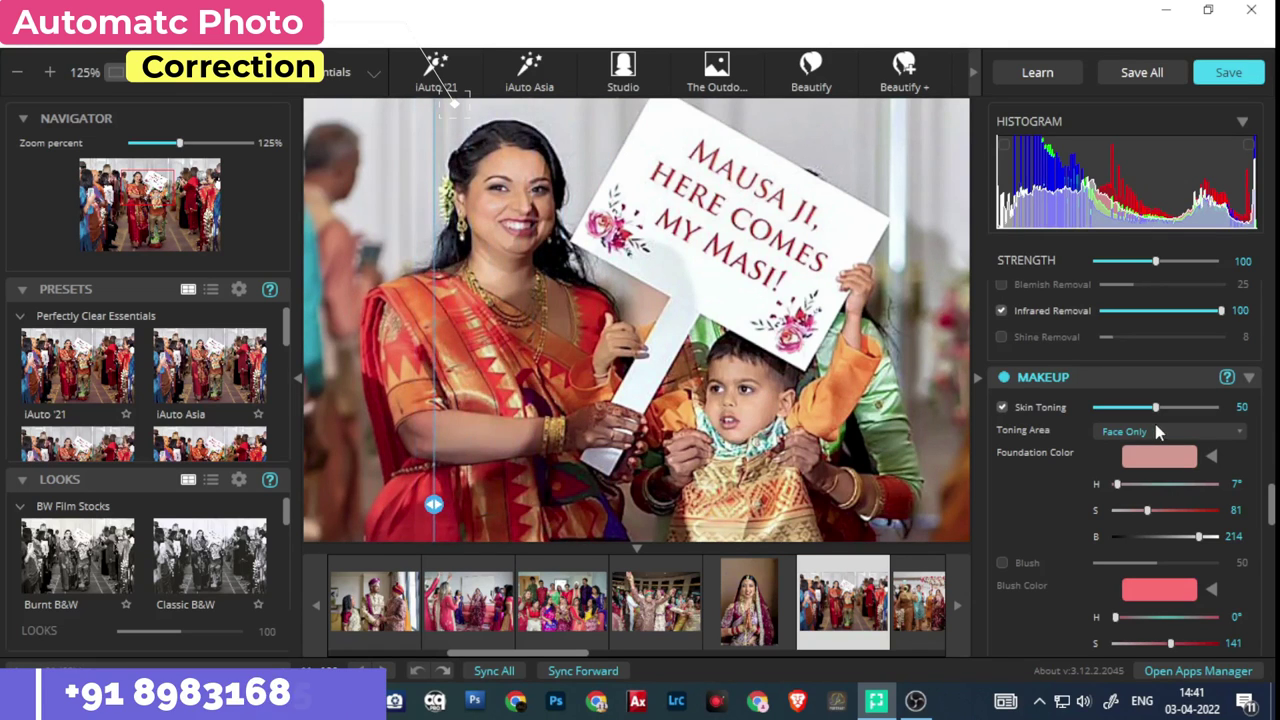
- Set the Foundation Color to White after trying Tan, then review the corrected photo
{"action": "left_click", "coordinate": [1160, 462]}
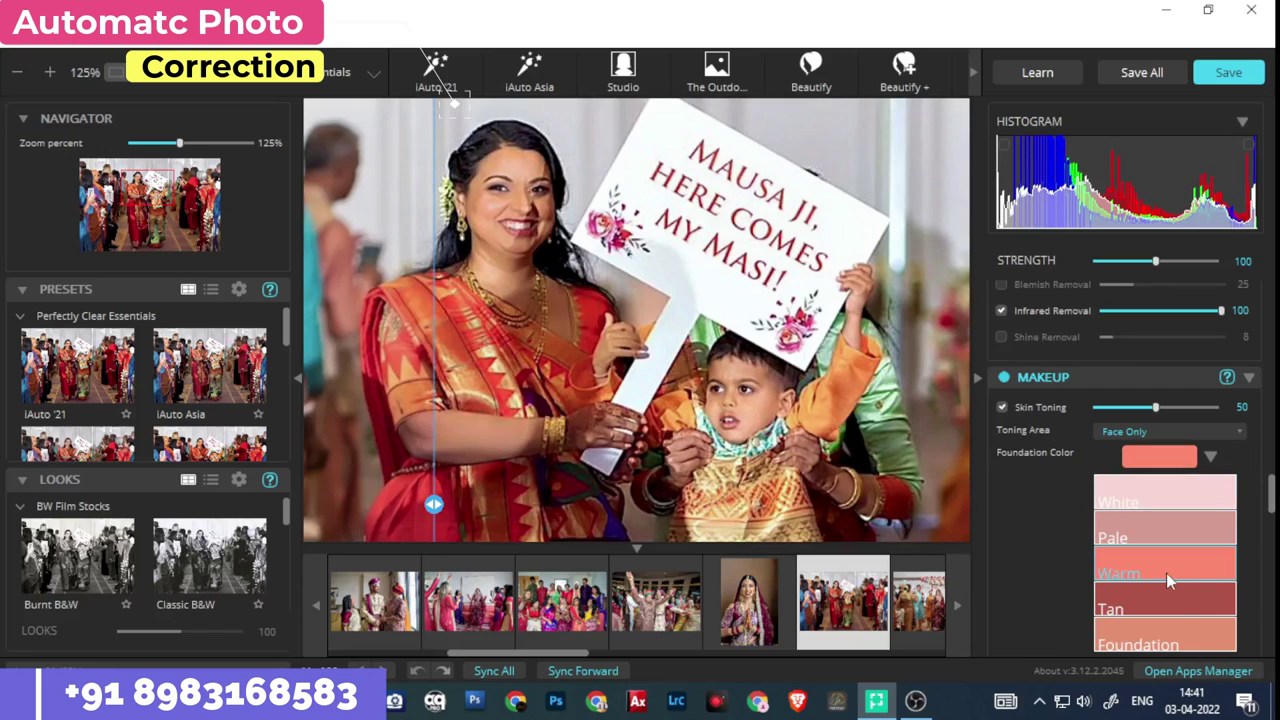
{"action": "left_click", "coordinate": [1183, 598]}
{"action": "scroll", "coordinate": [1185, 592], "scroll_direction": "down", "scroll_amount": 1}
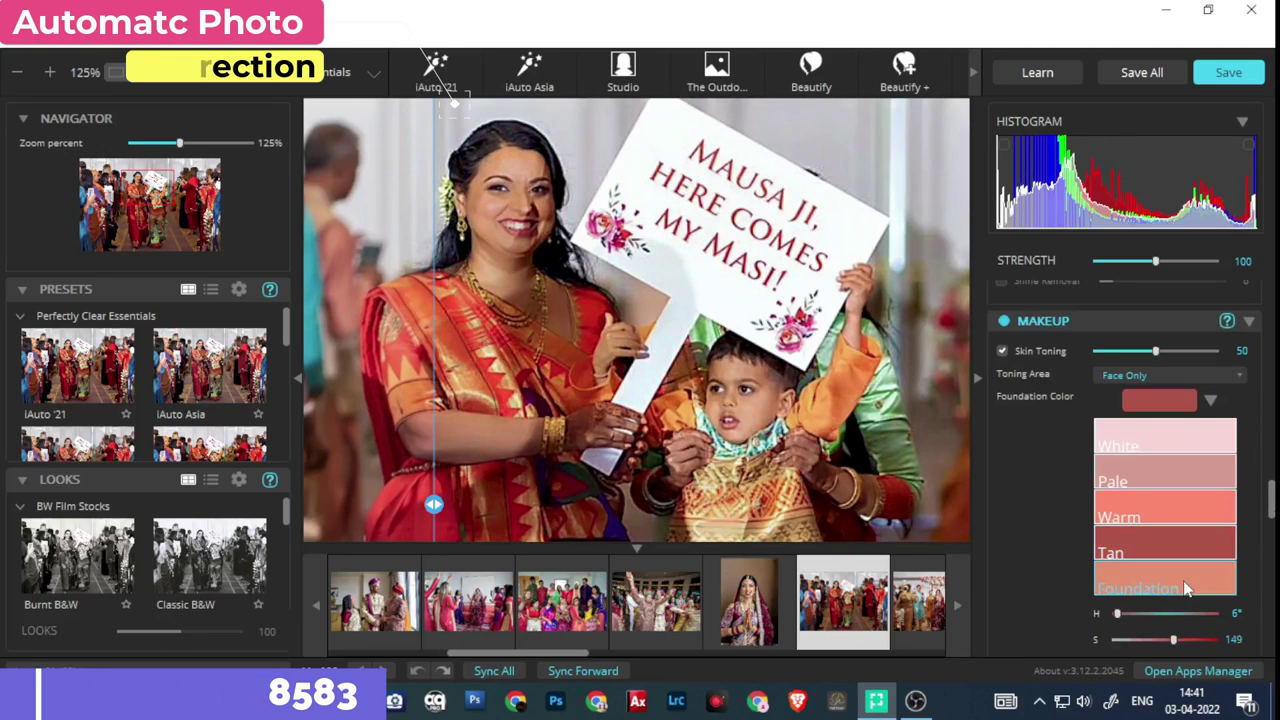
{"action": "scroll", "coordinate": [1185, 592], "scroll_direction": "down", "scroll_amount": 3}
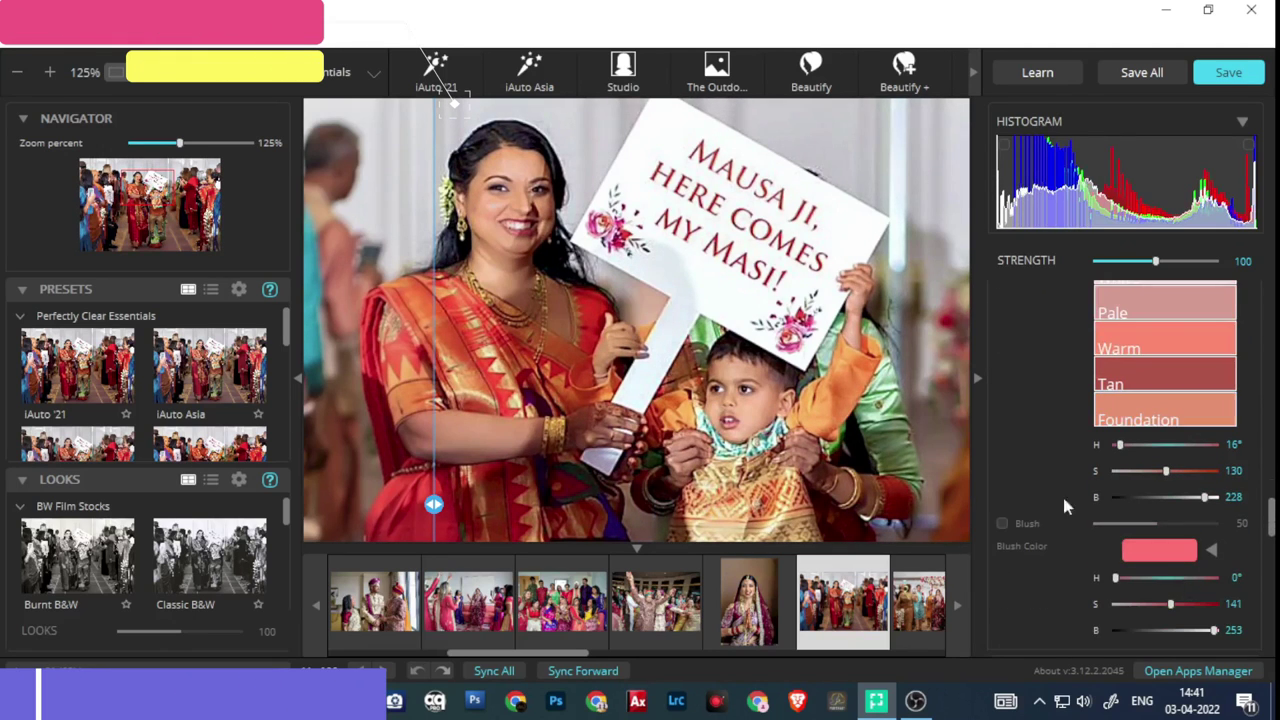
{"action": "scroll", "coordinate": [1133, 383], "scroll_direction": "up", "scroll_amount": 2}
{"action": "left_click", "coordinate": [1133, 383]}
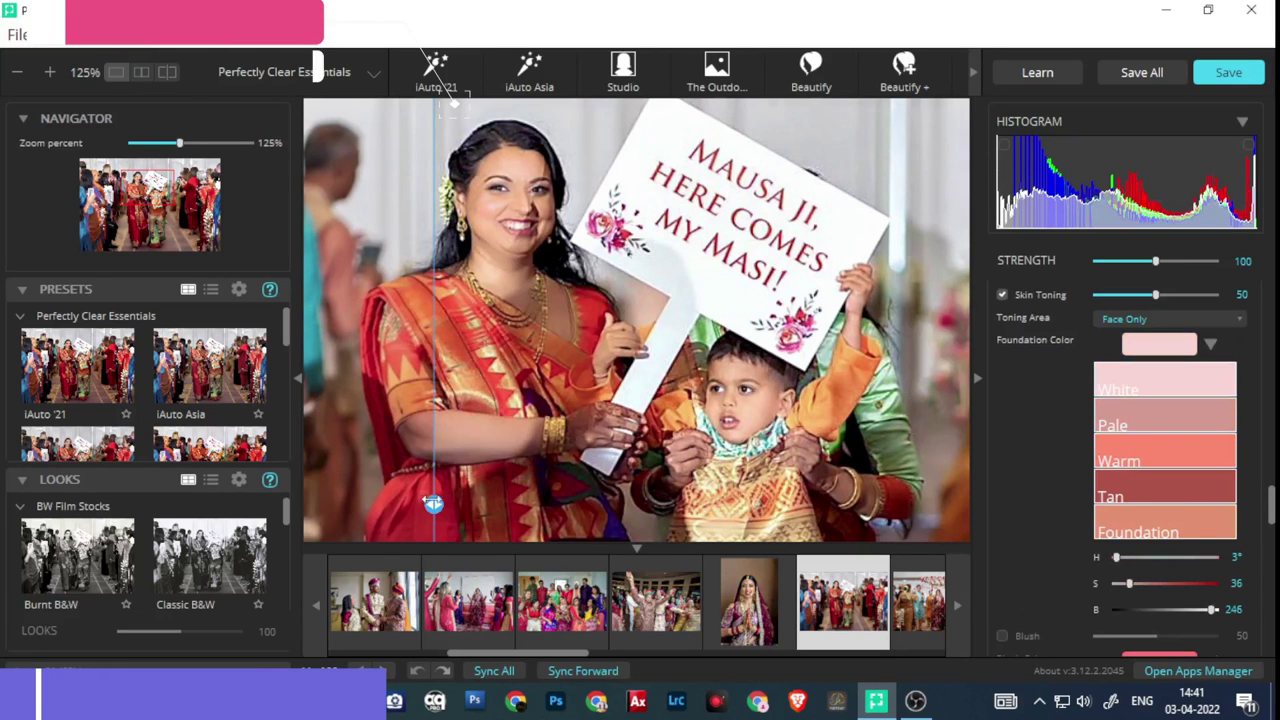
{"action": "mouse_move", "coordinate": [433, 484]}
{"action": "left_mouse_down"}
{"action": "mouse_move", "coordinate": [303, 384]}
{"action": "mouse_move", "coordinate": [510, 373]}
{"action": "left_mouse_up"}
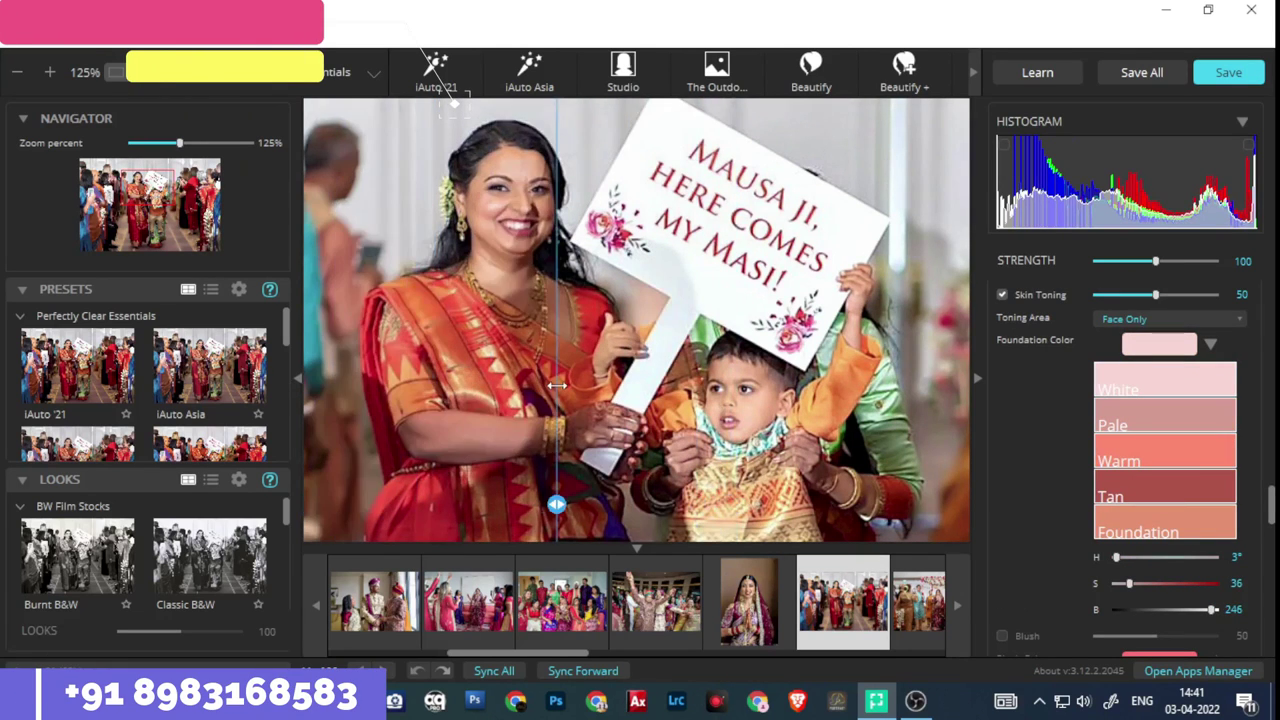
- Enable Blush at 50 with a purple 268° hue and collapse its colour swatches
{"action": "scroll", "coordinate": [1135, 470], "scroll_direction": "down", "scroll_amount": 3}
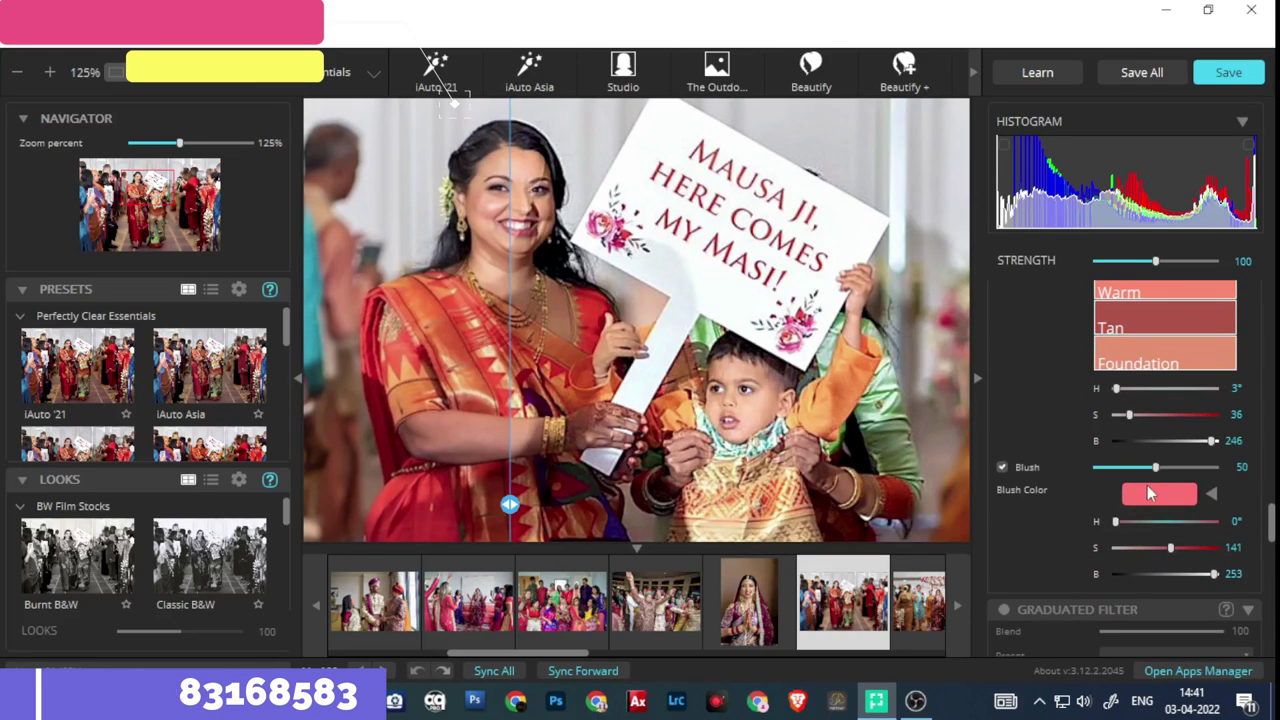
{"action": "left_click", "coordinate": [1147, 485]}
{"action": "scroll", "coordinate": [1133, 545], "scroll_direction": "down", "scroll_amount": 3}
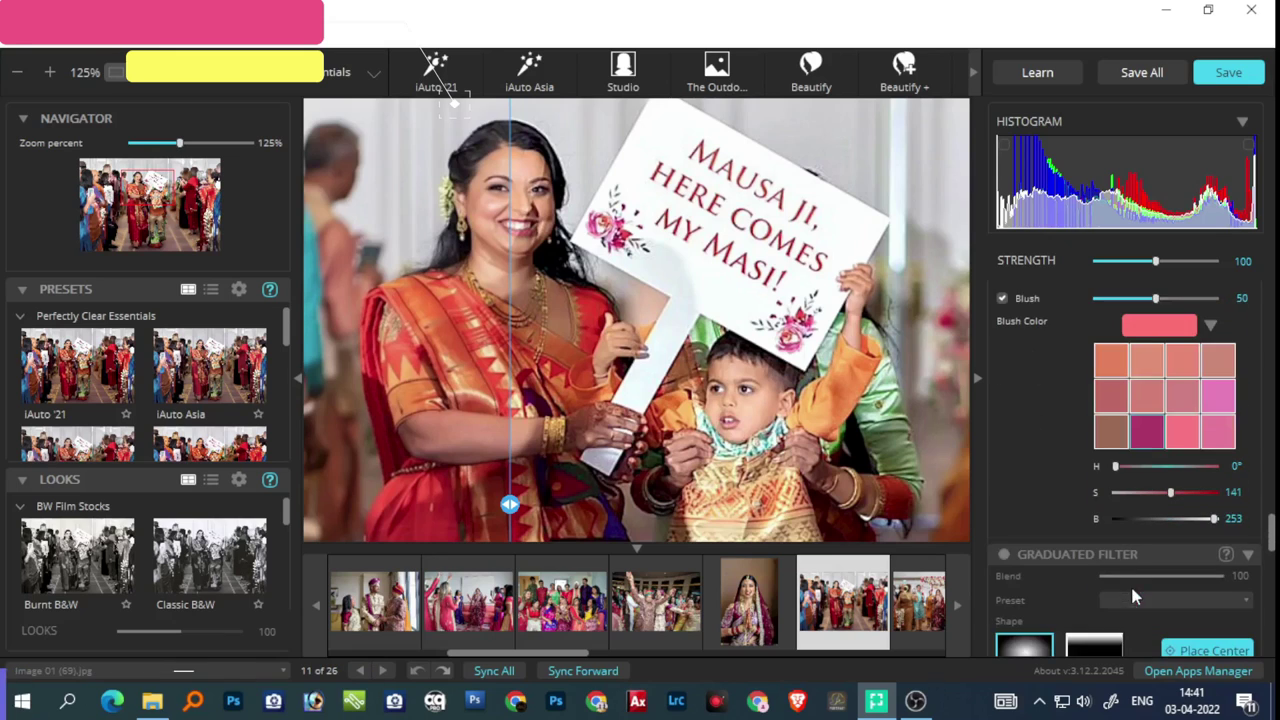
{"action": "left_click_drag", "start_coordinate": [1116, 466], "coordinate": [1193, 476]}
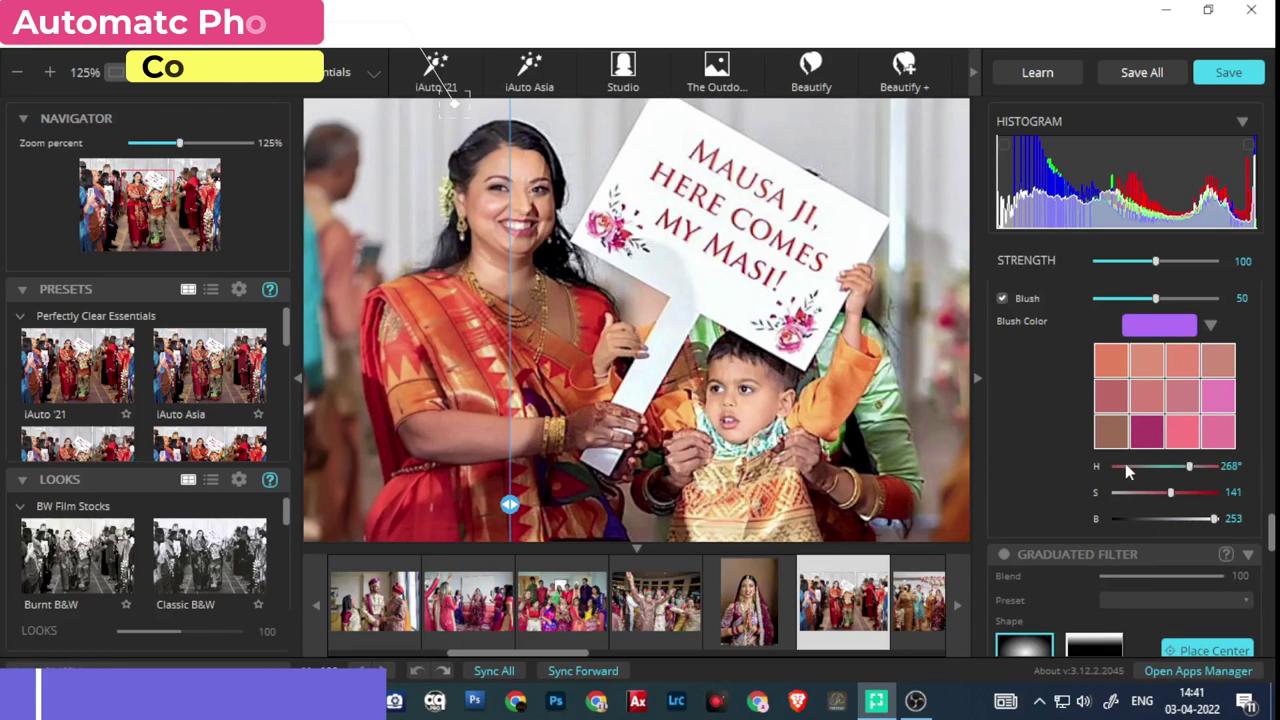
{"action": "scroll", "coordinate": [1034, 420], "scroll_direction": "up", "scroll_amount": 1}
{"action": "scroll", "coordinate": [1030, 420], "scroll_direction": "up", "scroll_amount": 1}
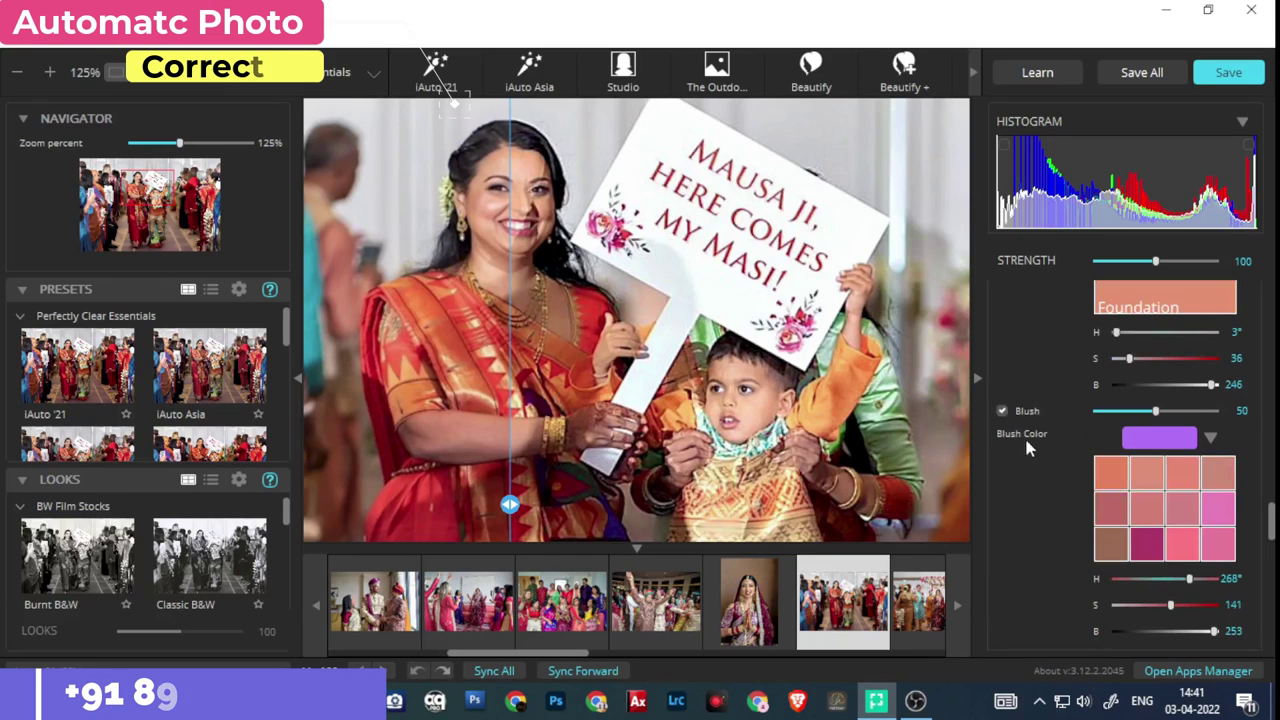
{"action": "left_click", "coordinate": [1211, 440]}
{"action": "scroll", "coordinate": [1036, 466], "scroll_direction": "down", "scroll_amount": 3}
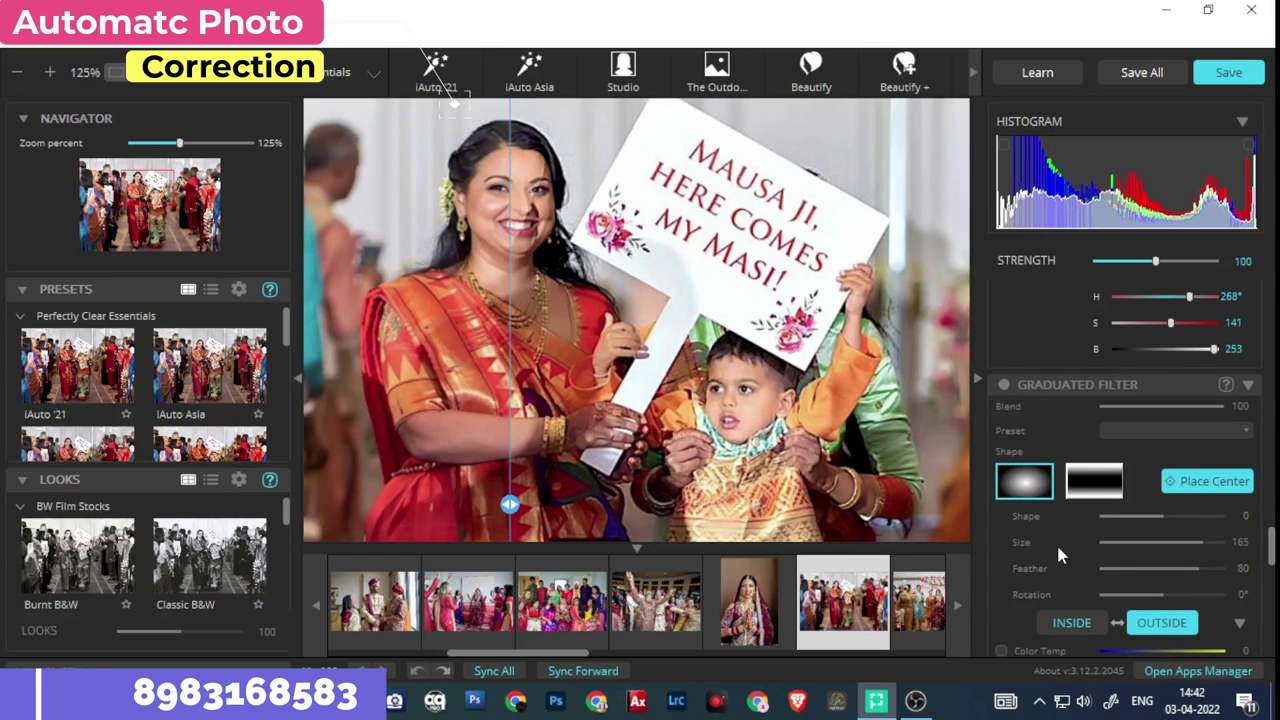
- Enable a radial Graduated Filter vignette, briefly trying linear, and compare before and after
{"action": "scroll", "coordinate": [1056, 542], "scroll_direction": "down", "scroll_amount": 1}
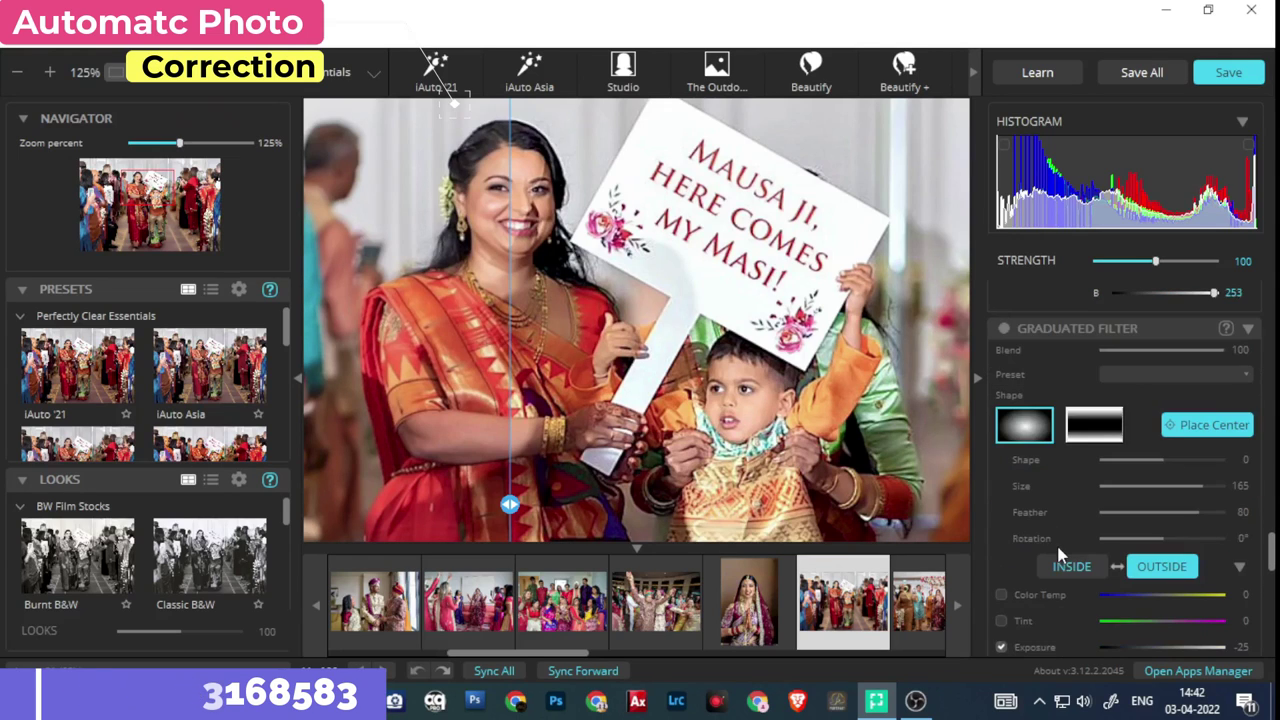
{"action": "left_click", "coordinate": [1035, 437]}
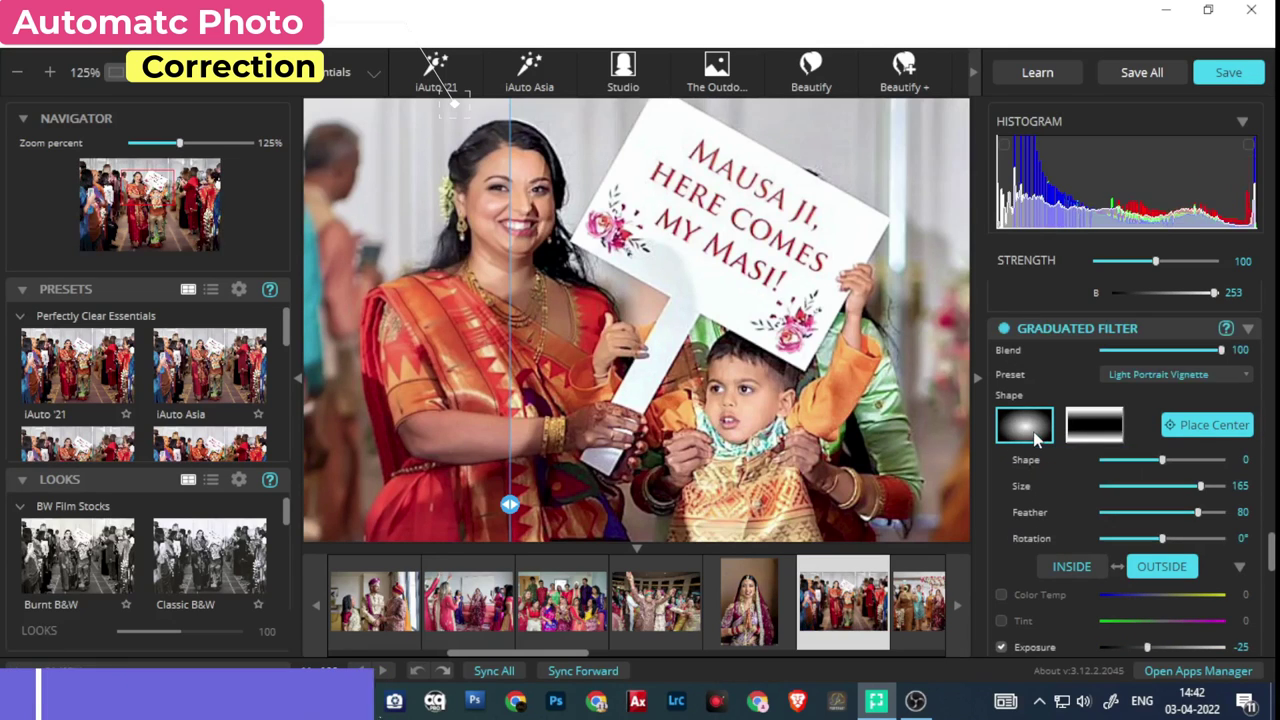
{"action": "left_click", "coordinate": [1087, 440]}
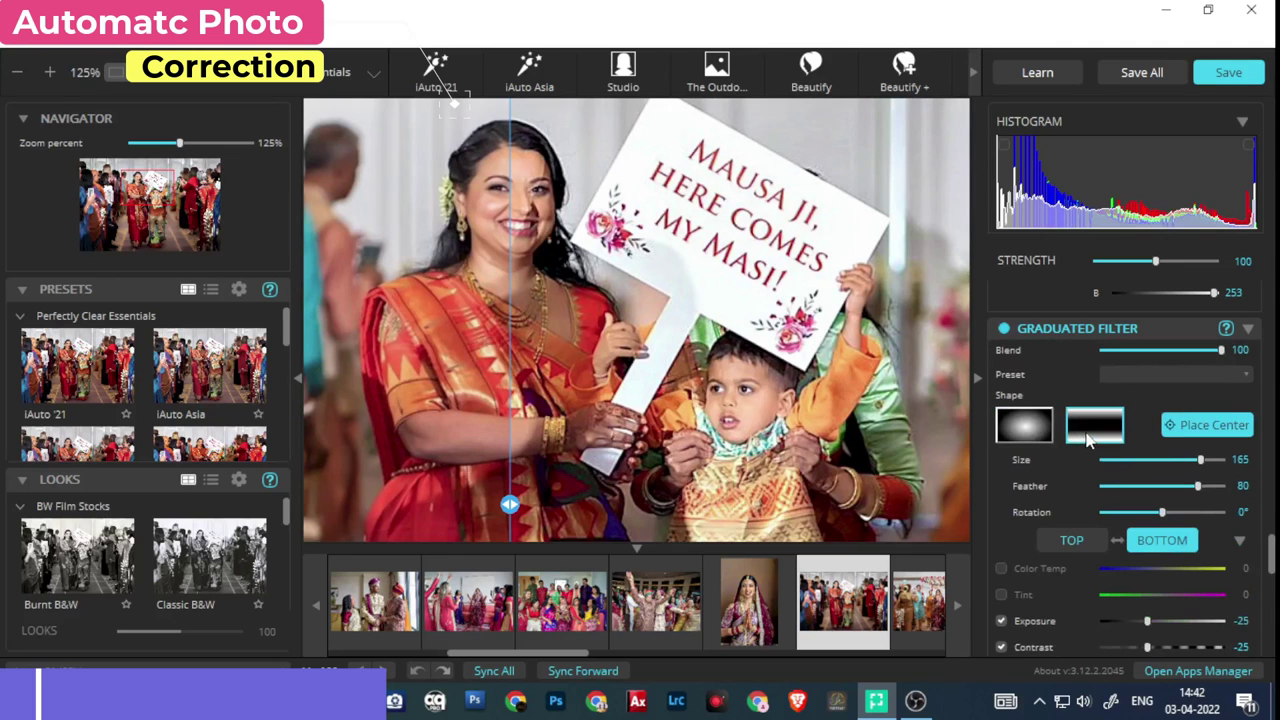
{"action": "left_click", "coordinate": [1030, 428]}
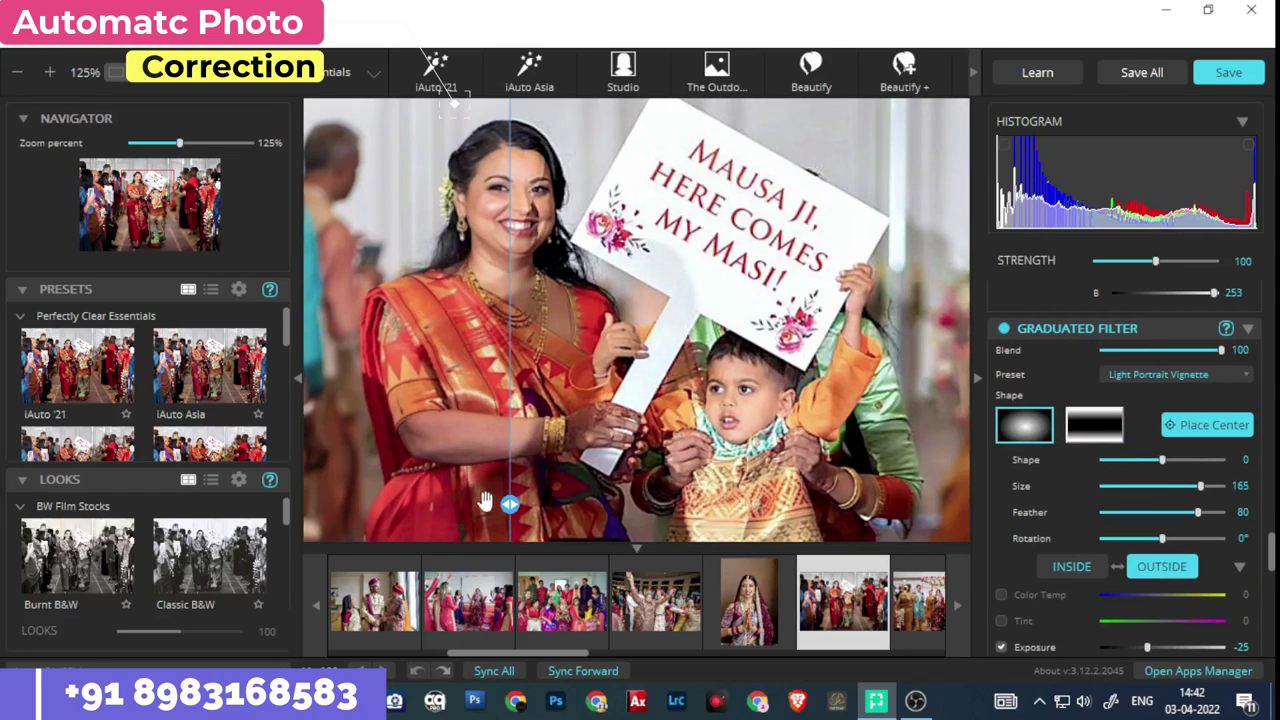
{"action": "mouse_move", "coordinate": [505, 503]}
{"action": "left_mouse_down"}
{"action": "mouse_move", "coordinate": [768, 474]}
{"action": "mouse_move", "coordinate": [662, 428]}
{"action": "left_mouse_up"}
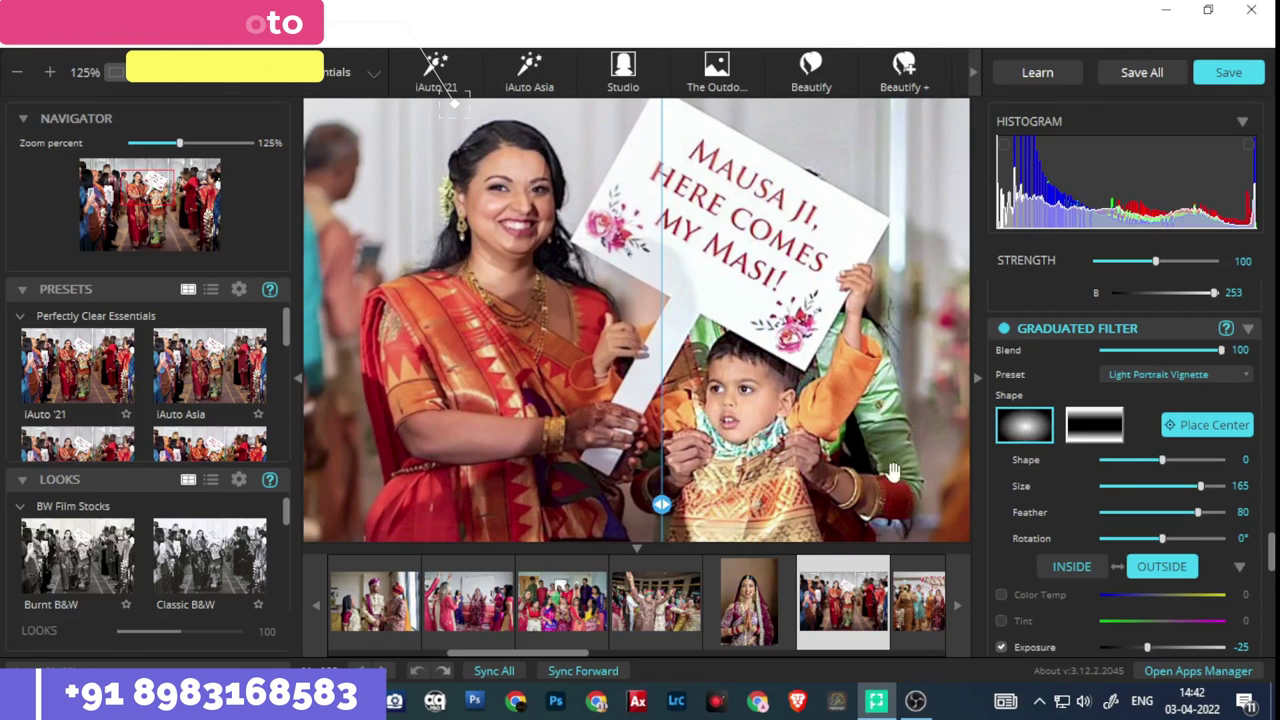
- Raise the vignette's exposure to 24, then return to the bride portrait
{"action": "scroll", "coordinate": [1014, 530], "scroll_direction": "down", "scroll_amount": 2}
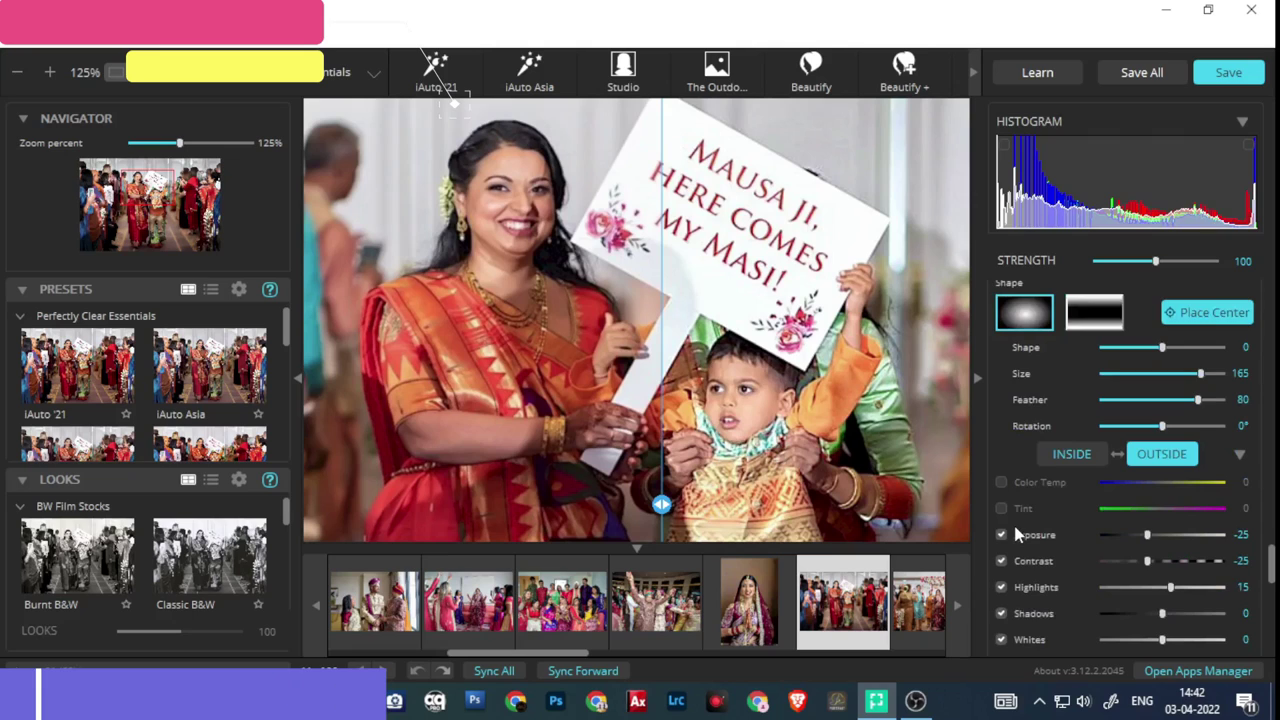
{"action": "scroll", "coordinate": [1014, 530], "scroll_direction": "down", "scroll_amount": 1}
{"action": "scroll", "coordinate": [1010, 530], "scroll_direction": "down", "scroll_amount": 1}
{"action": "scroll", "coordinate": [1005, 528], "scroll_direction": "down", "scroll_amount": 1}
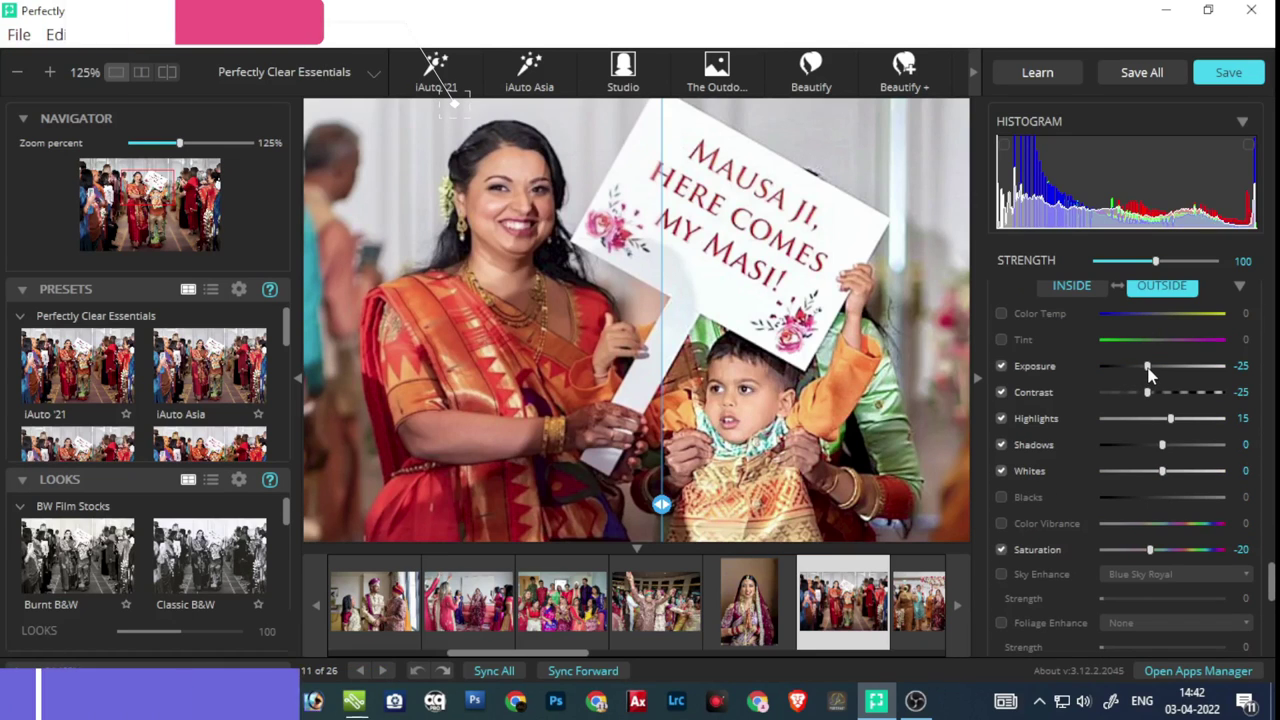
{"action": "left_click_drag", "start_coordinate": [1148, 367], "coordinate": [1179, 368]}
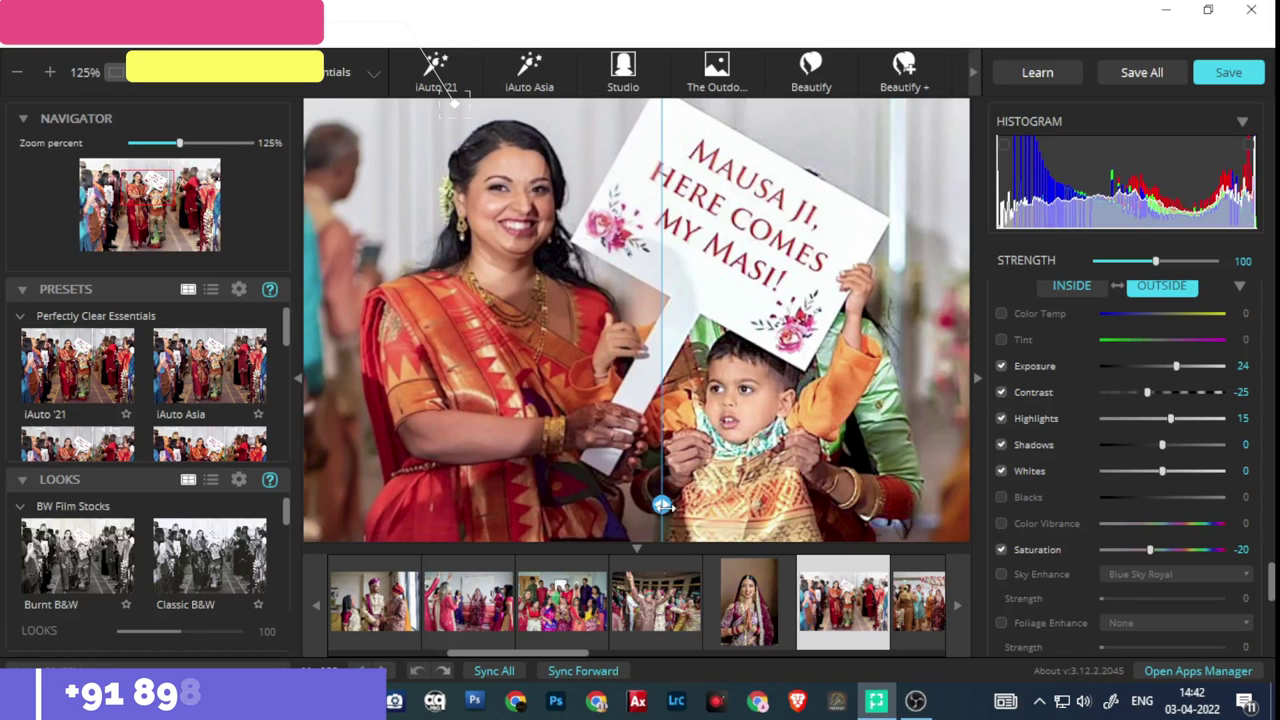
{"action": "left_click", "coordinate": [747, 603]}
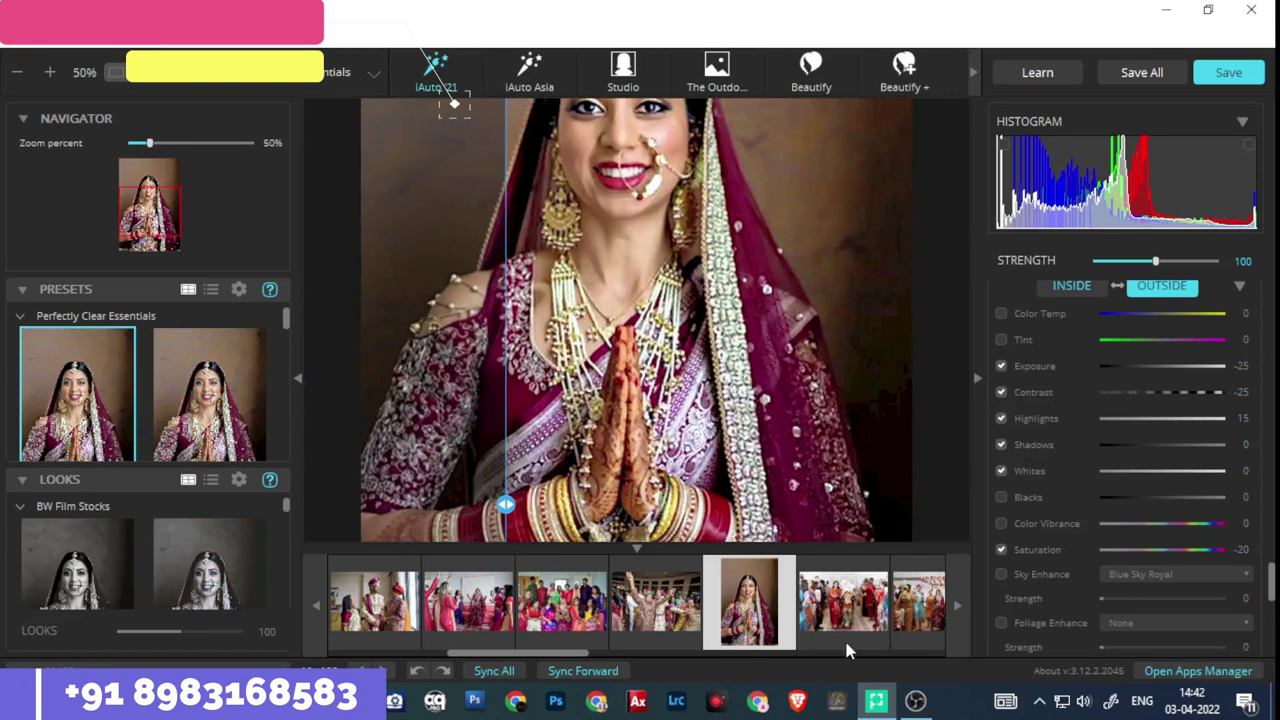
- Bring up photo 12, the bride's canopy procession, and compare it before and after correction
{"action": "left_click", "coordinate": [845, 605]}
{"action": "left_click", "coordinate": [938, 600]}
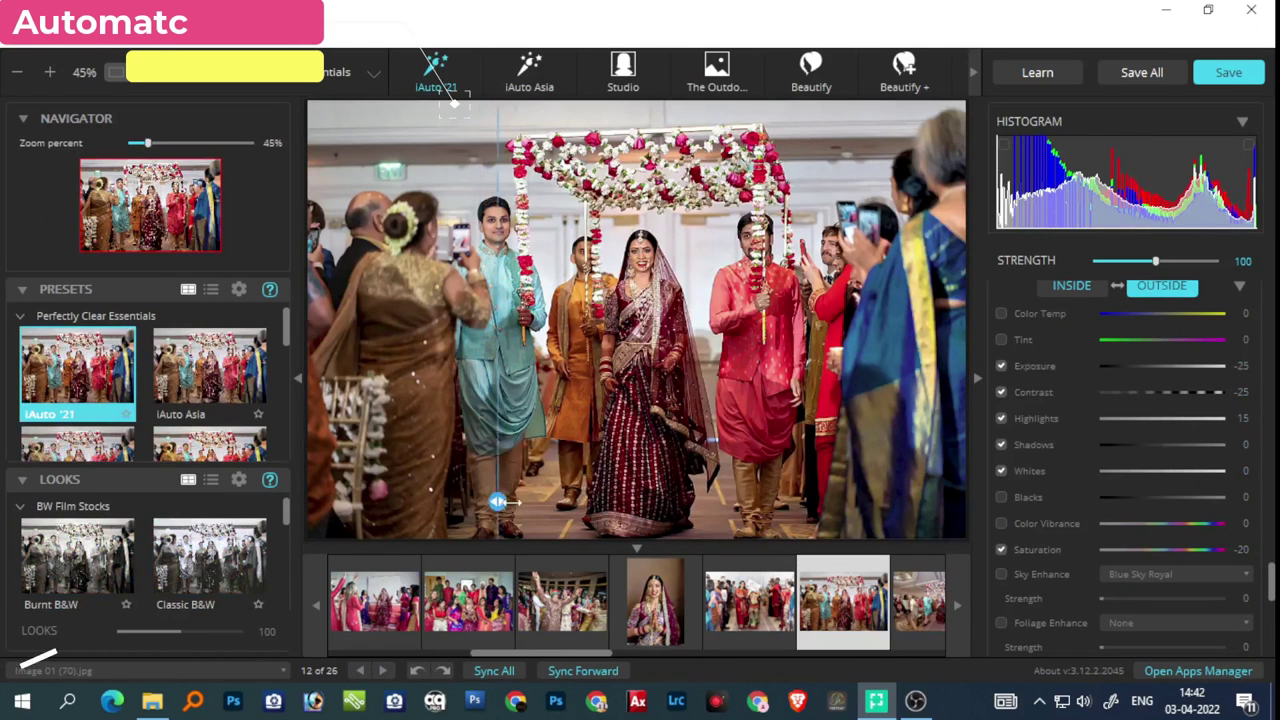
{"action": "left_click_drag", "start_coordinate": [499, 502], "coordinate": [632, 500]}
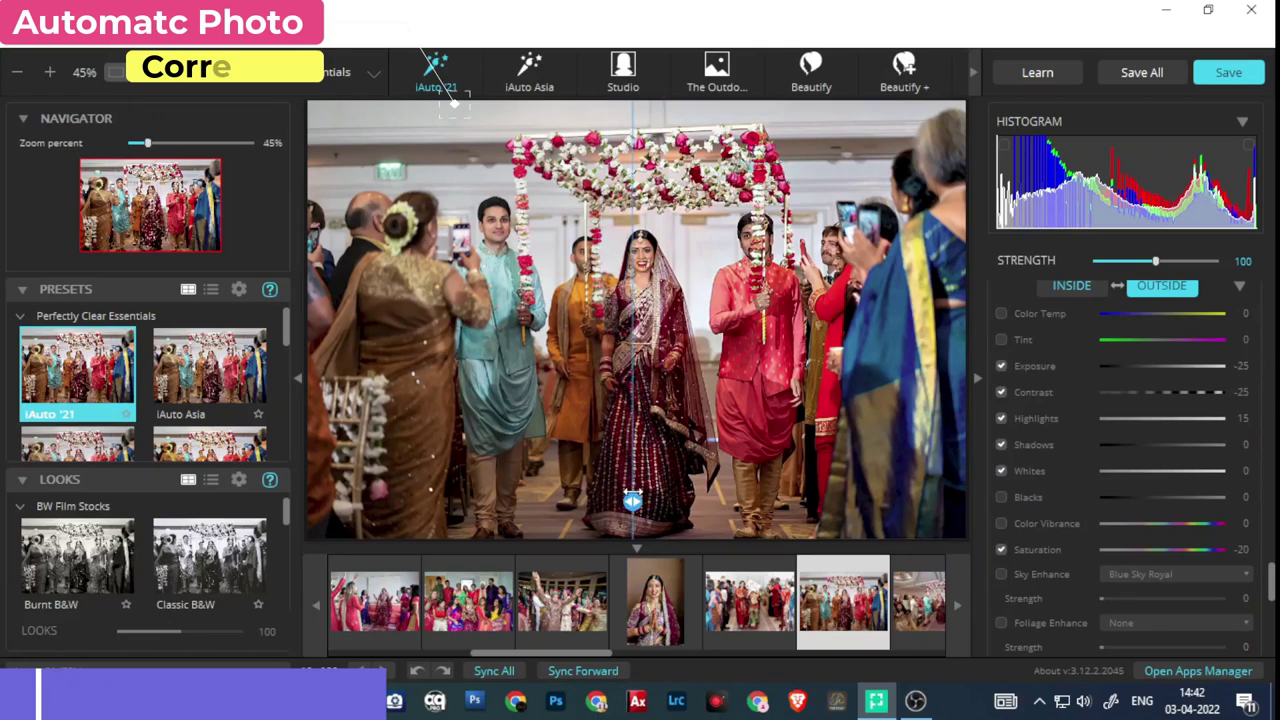
{"action": "scroll", "coordinate": [1105, 568], "scroll_direction": "down", "scroll_amount": 5}
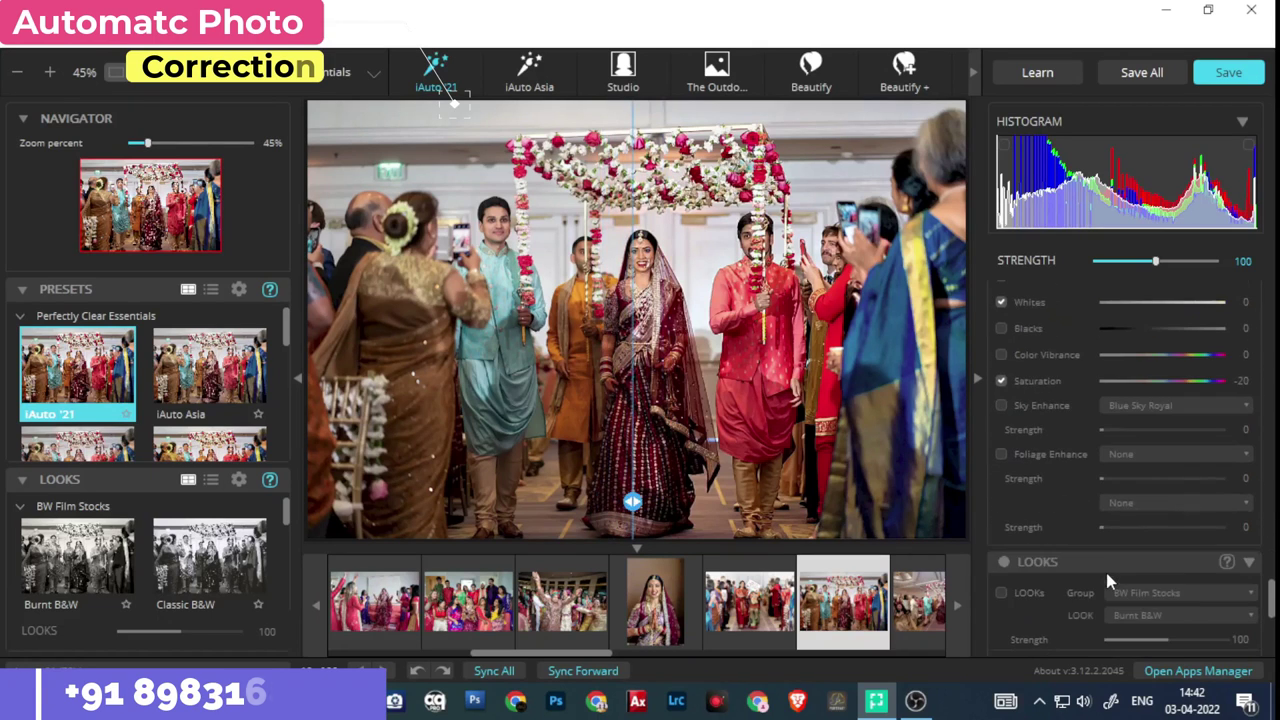
{"action": "scroll", "coordinate": [1105, 568], "scroll_direction": "down", "scroll_amount": 1}
{"action": "scroll", "coordinate": [1106, 575], "scroll_direction": "down", "scroll_amount": 3}
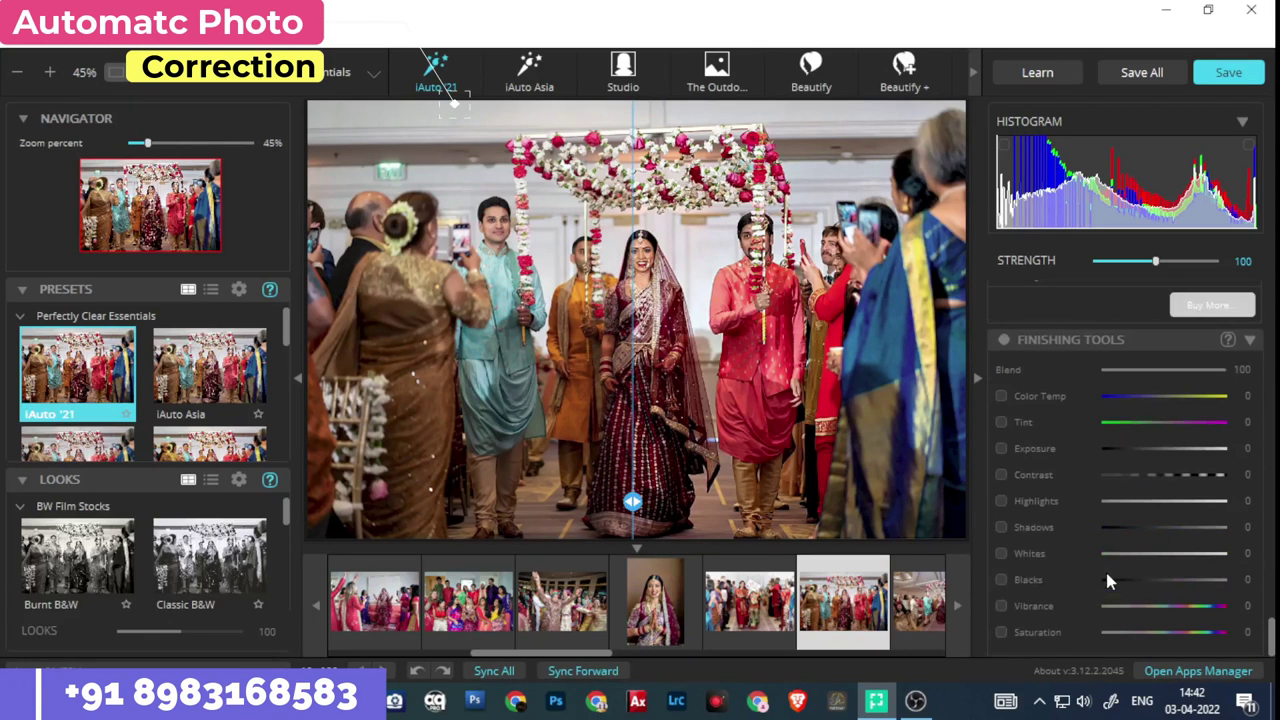
{"action": "scroll", "coordinate": [1094, 560], "scroll_direction": "up", "scroll_amount": 1}
{"action": "scroll", "coordinate": [1093, 566], "scroll_direction": "up", "scroll_amount": 3}
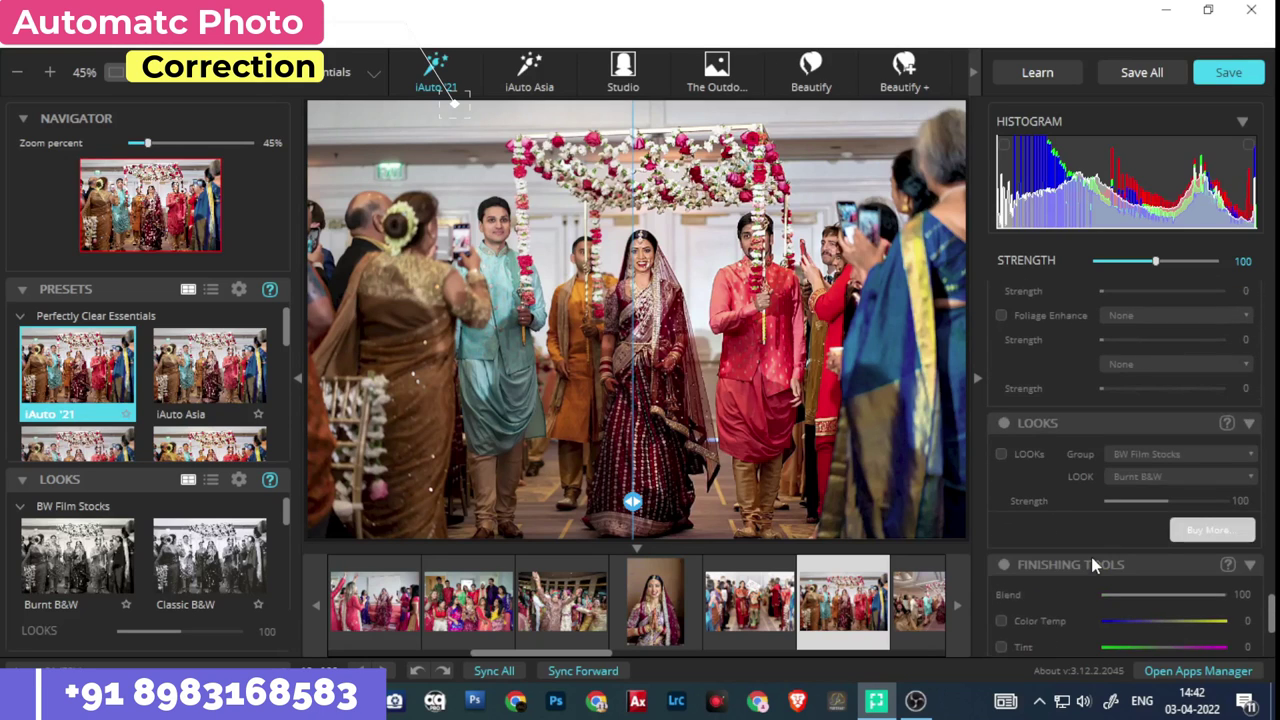
{"action": "scroll", "coordinate": [1092, 566], "scroll_direction": "up", "scroll_amount": 3}
{"action": "scroll", "coordinate": [1092, 566], "scroll_direction": "up", "scroll_amount": 1}
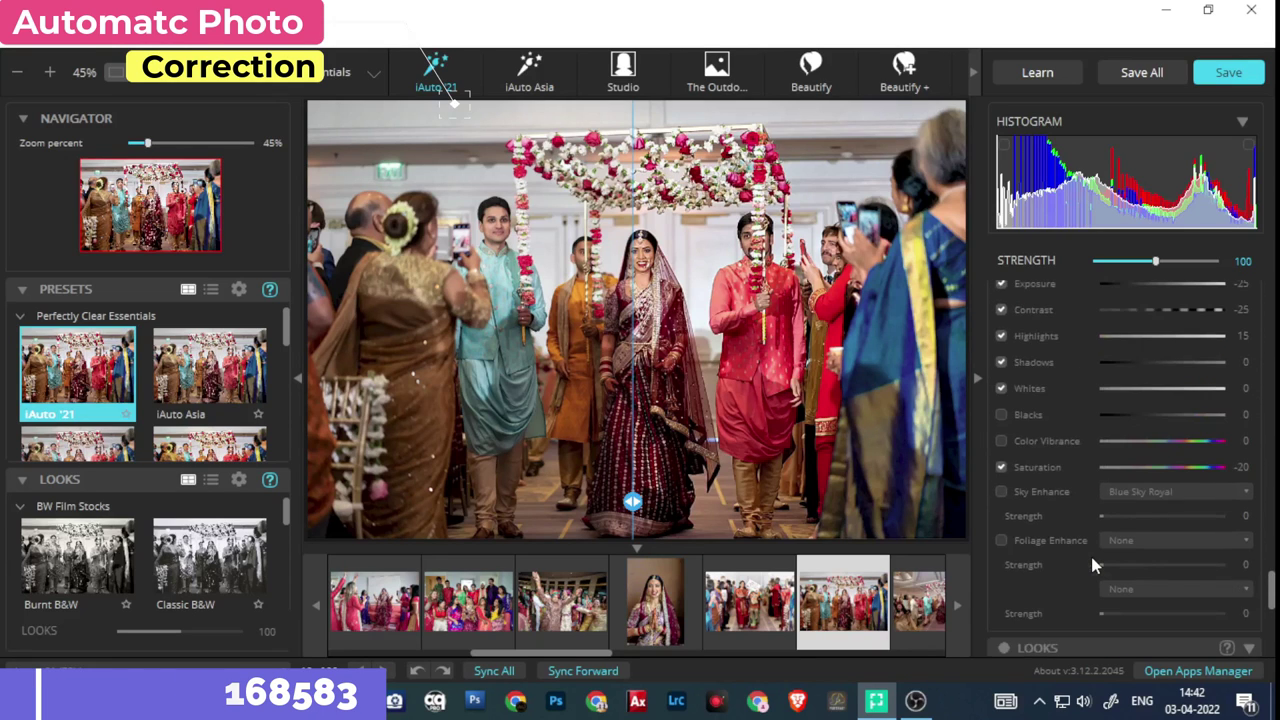
{"action": "scroll", "coordinate": [1092, 566], "scroll_direction": "up", "scroll_amount": 3}
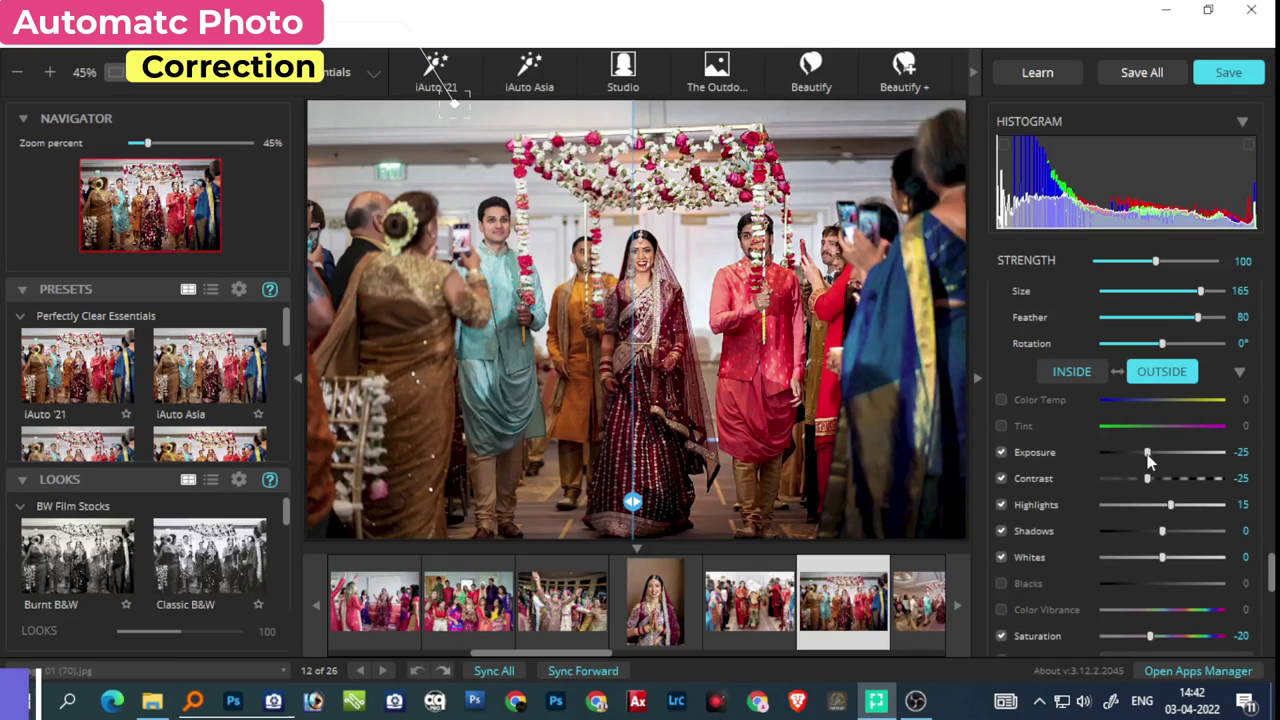
- Set the vignette to exposure -10, contrast -2, highlights 49 and brighter shadows
{"action": "mouse_move", "coordinate": [1155, 457]}
{"action": "left_mouse_down"}
{"action": "mouse_move", "coordinate": [1222, 457]}
{"action": "mouse_move", "coordinate": [1105, 457]}
{"action": "mouse_move", "coordinate": [1144, 457]}
{"action": "left_mouse_up"}
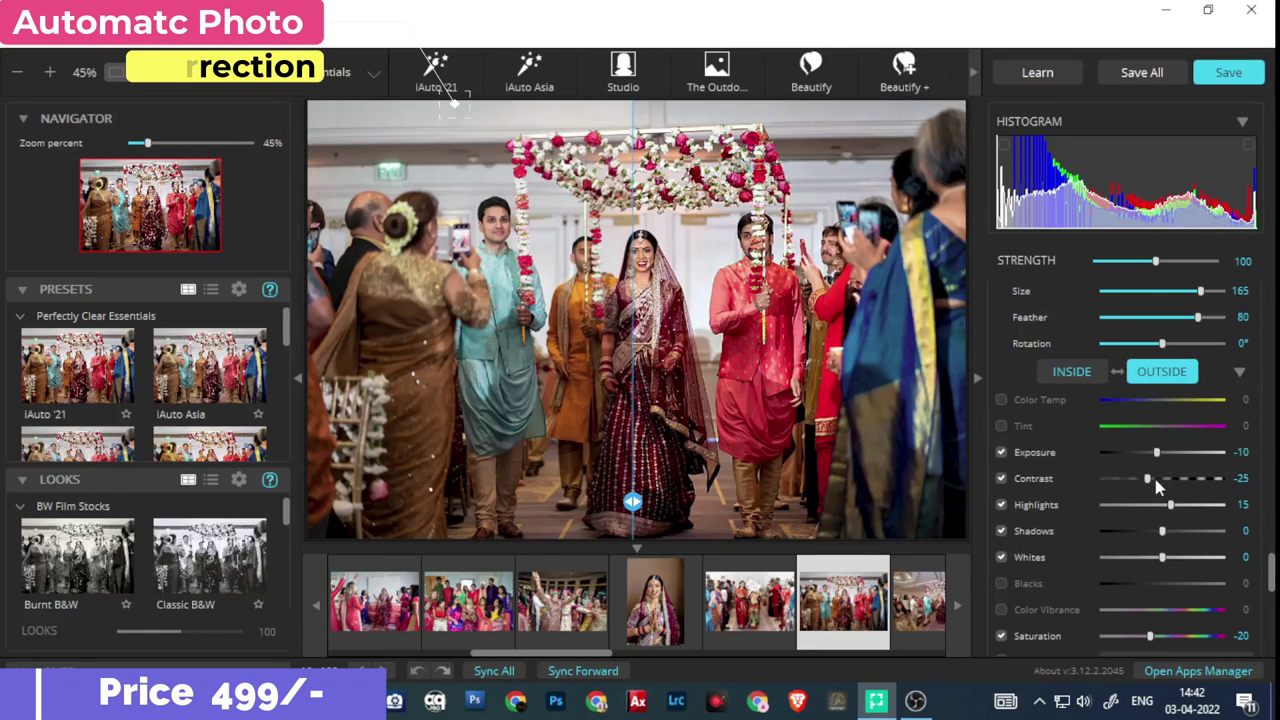
{"action": "mouse_move", "coordinate": [1149, 484]}
{"action": "left_mouse_down"}
{"action": "mouse_move", "coordinate": [1181, 484]}
{"action": "mouse_move", "coordinate": [1162, 486]}
{"action": "left_mouse_up"}
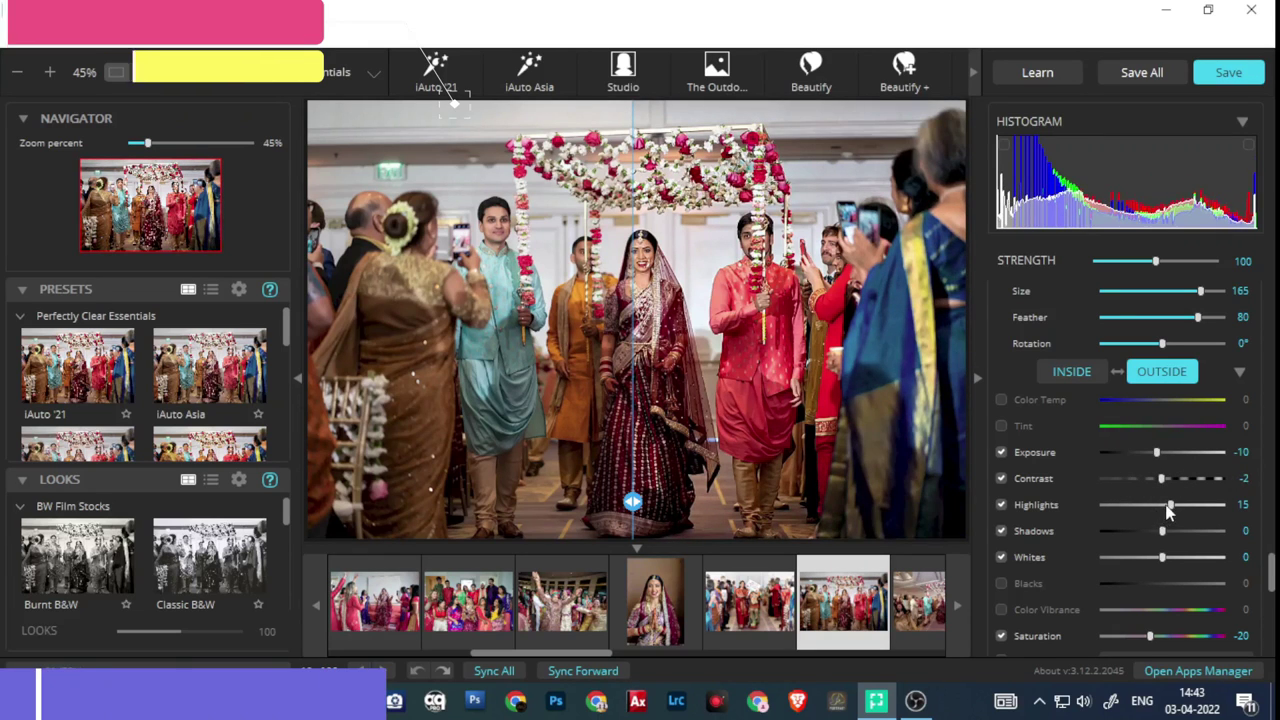
{"action": "left_click_drag", "start_coordinate": [1168, 508], "coordinate": [1180, 508]}
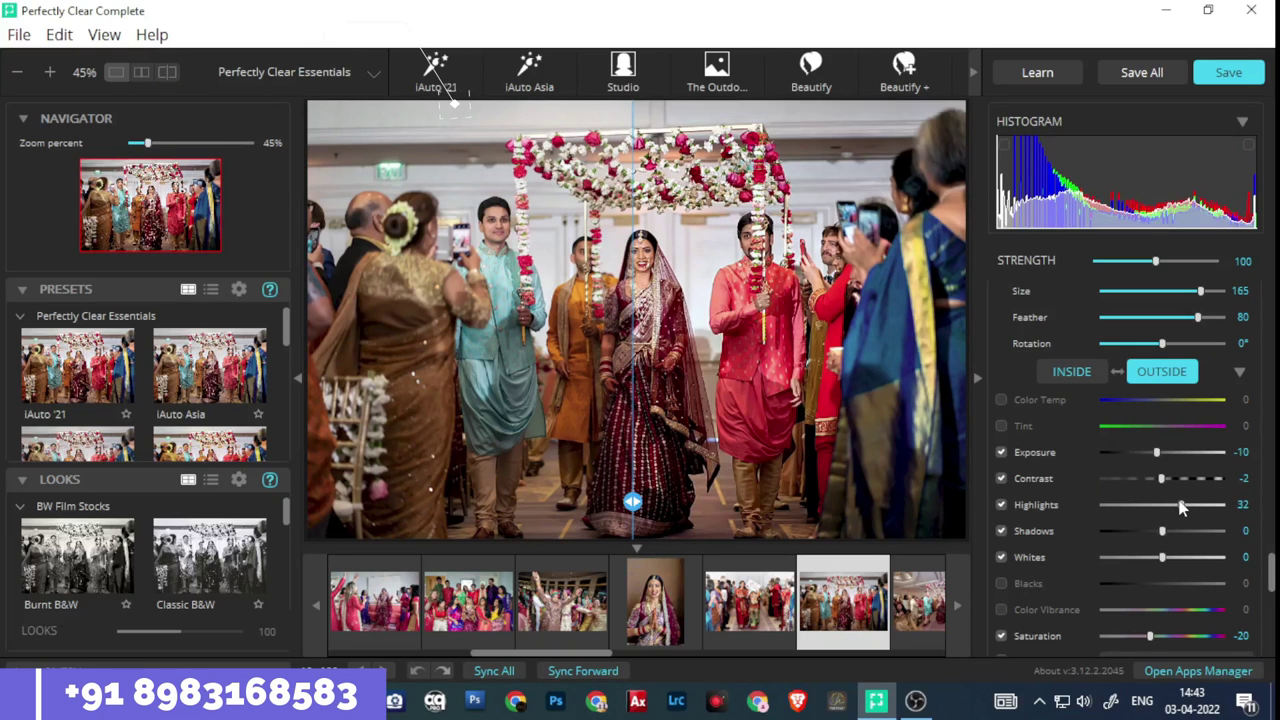
{"action": "double_click", "coordinate": [1180, 505]}
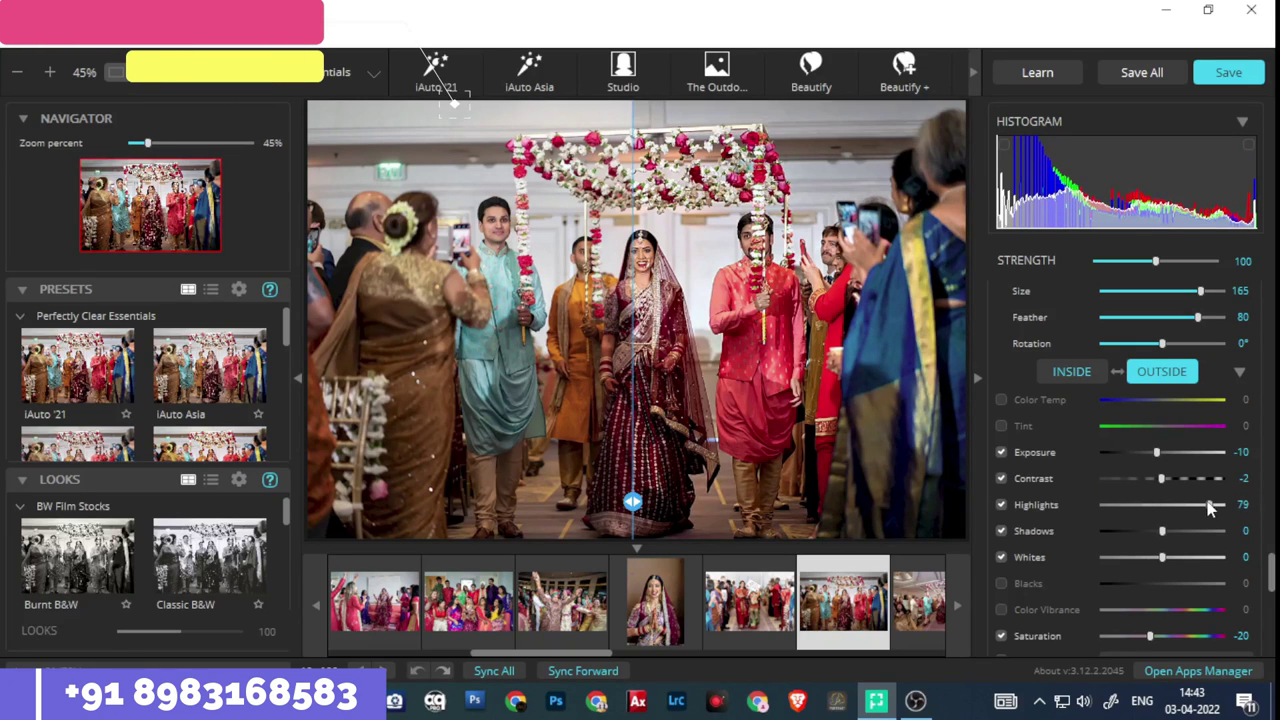
{"action": "left_click_drag", "start_coordinate": [1189, 507], "coordinate": [1191, 507]}
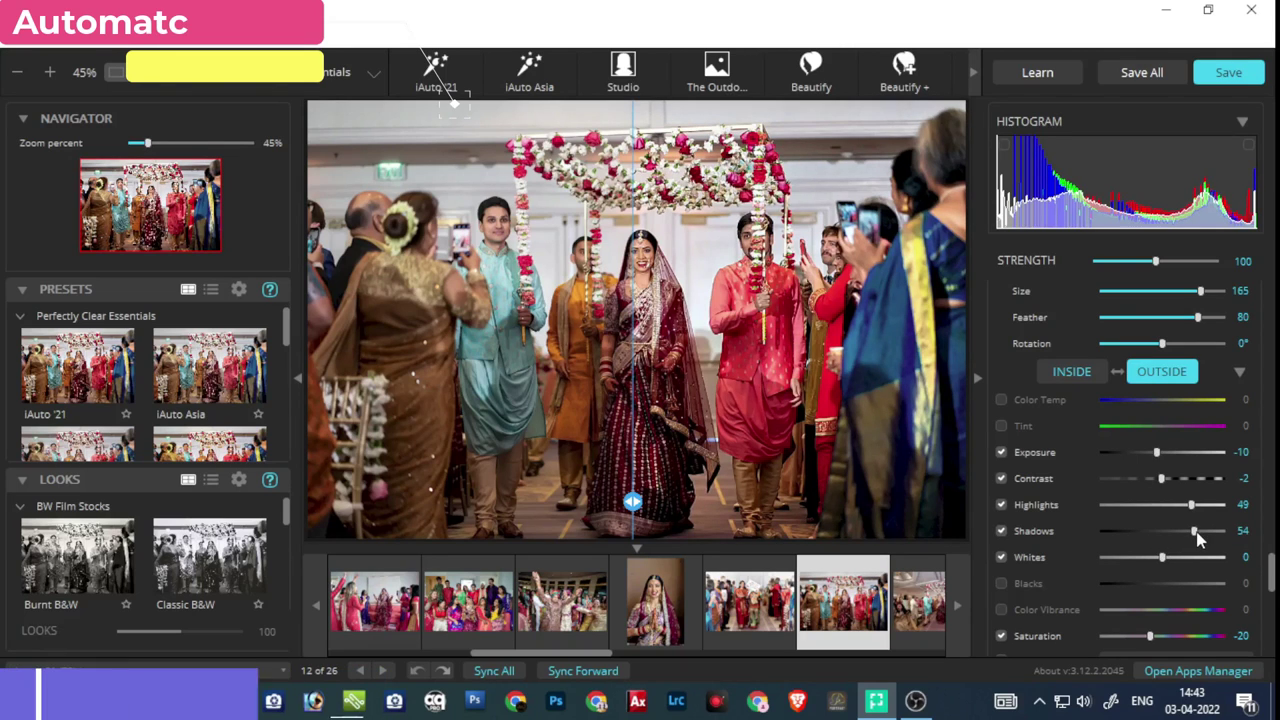
{"action": "left_click_drag", "start_coordinate": [1166, 537], "coordinate": [1204, 540]}
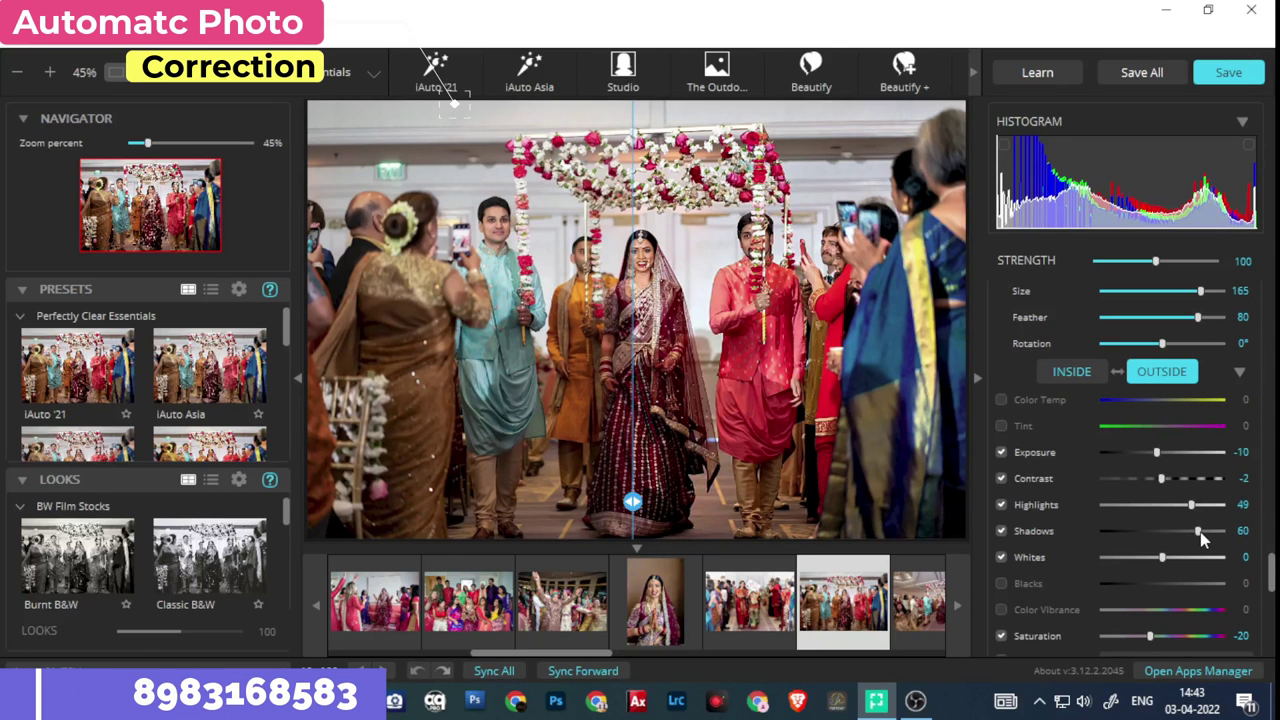
- Raise the vignette vibrance and move the before/after divider further left
{"action": "scroll", "coordinate": [1172, 589], "scroll_direction": "down", "scroll_amount": 2}
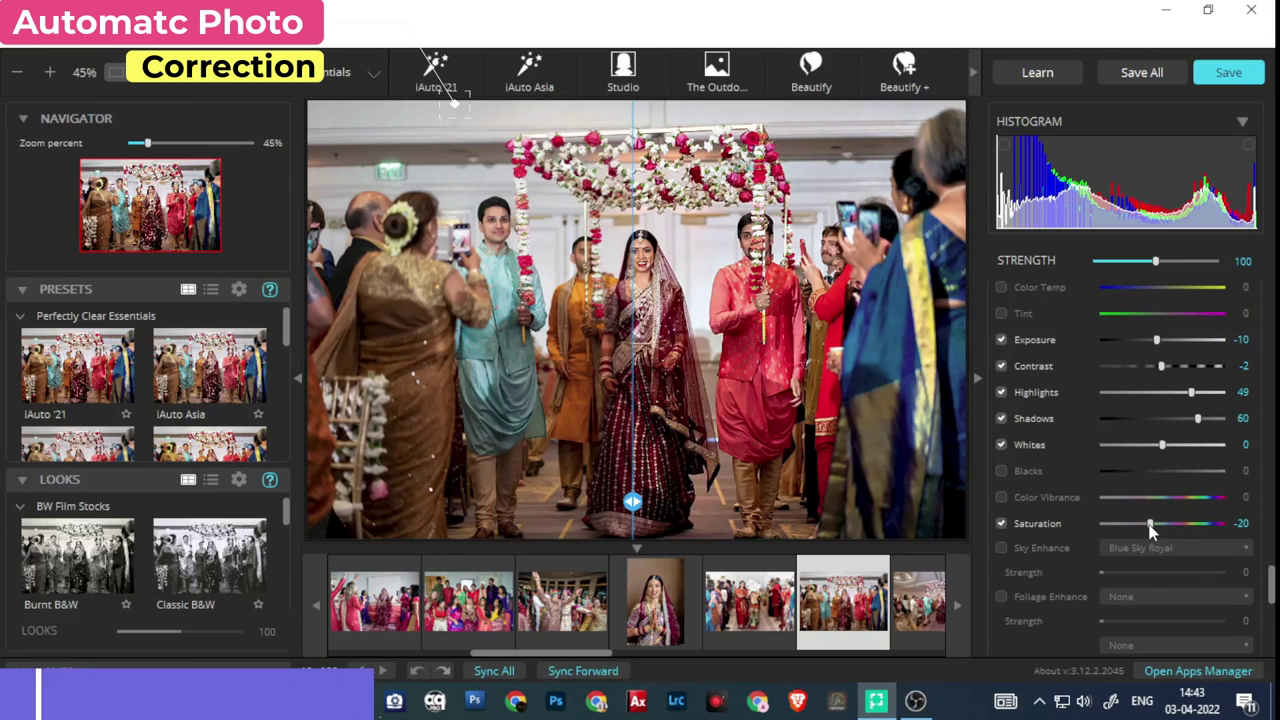
{"action": "scroll", "coordinate": [1150, 528], "scroll_direction": "down", "scroll_amount": 1}
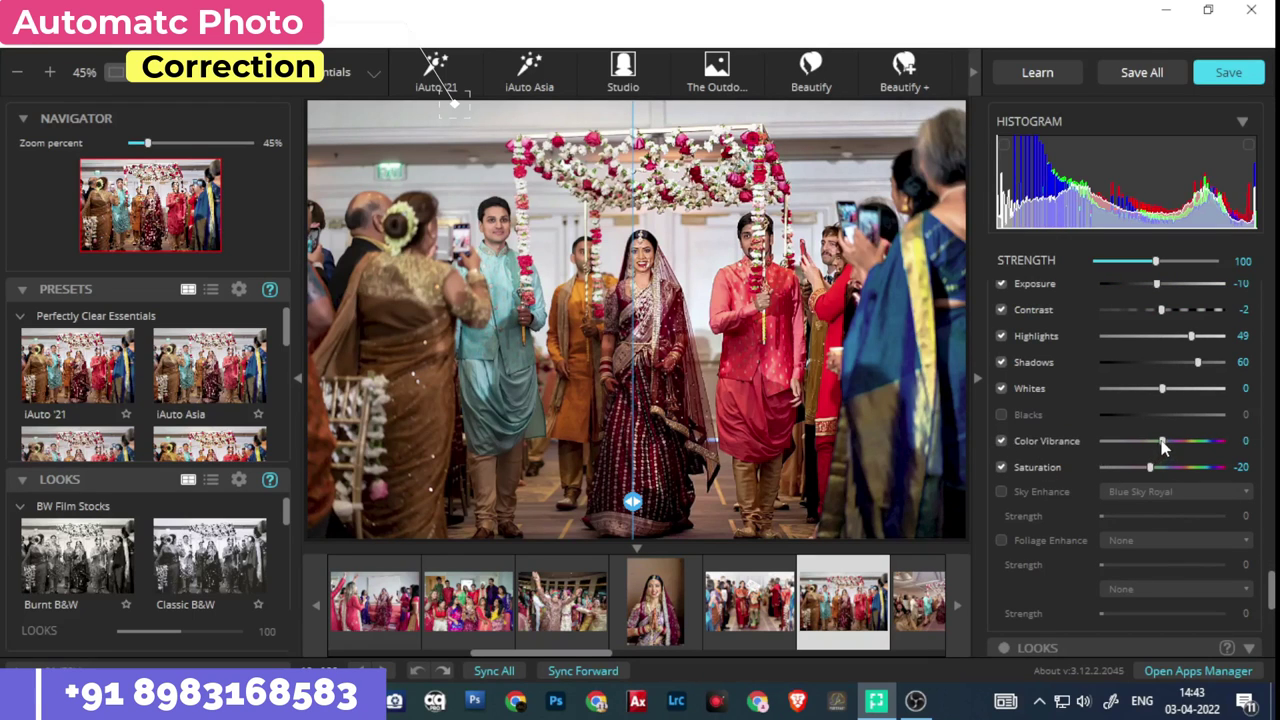
{"action": "left_click_drag", "start_coordinate": [1163, 441], "coordinate": [1275, 445]}
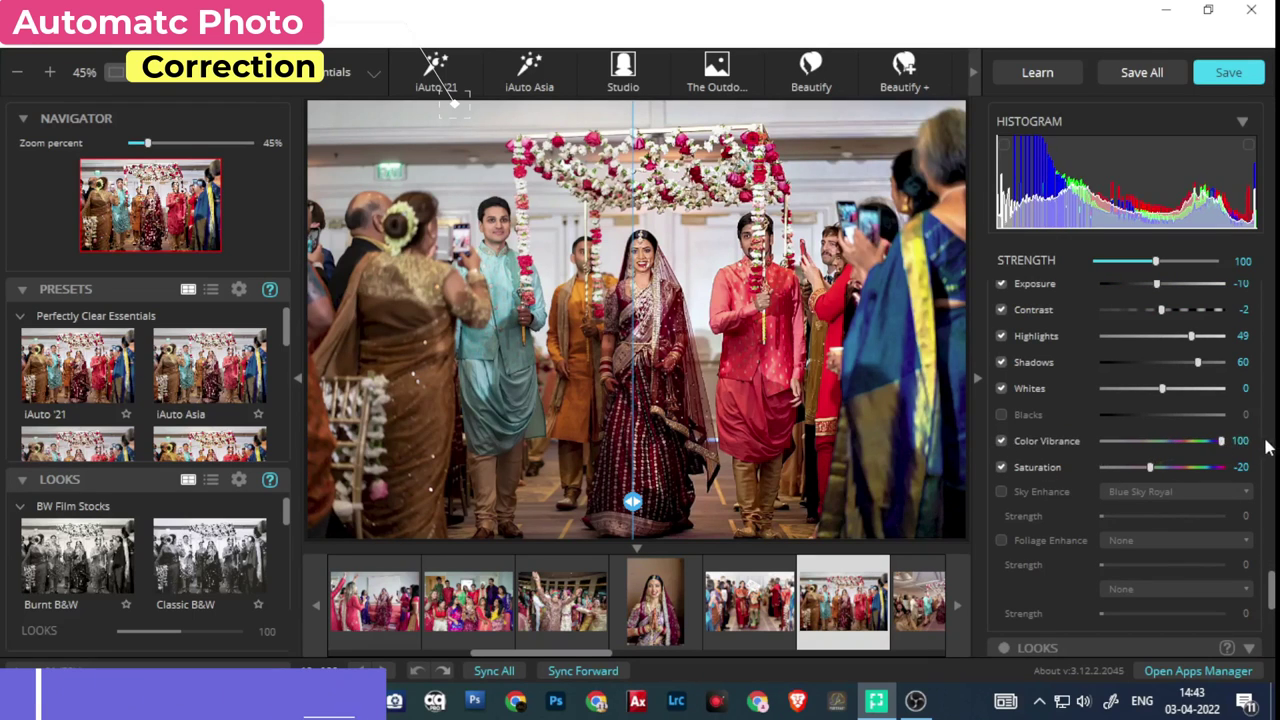
{"action": "mouse_move", "coordinate": [1275, 445]}
{"action": "left_mouse_down"}
{"action": "mouse_move", "coordinate": [1205, 444]}
{"action": "mouse_move", "coordinate": [1220, 441]}
{"action": "left_mouse_up"}
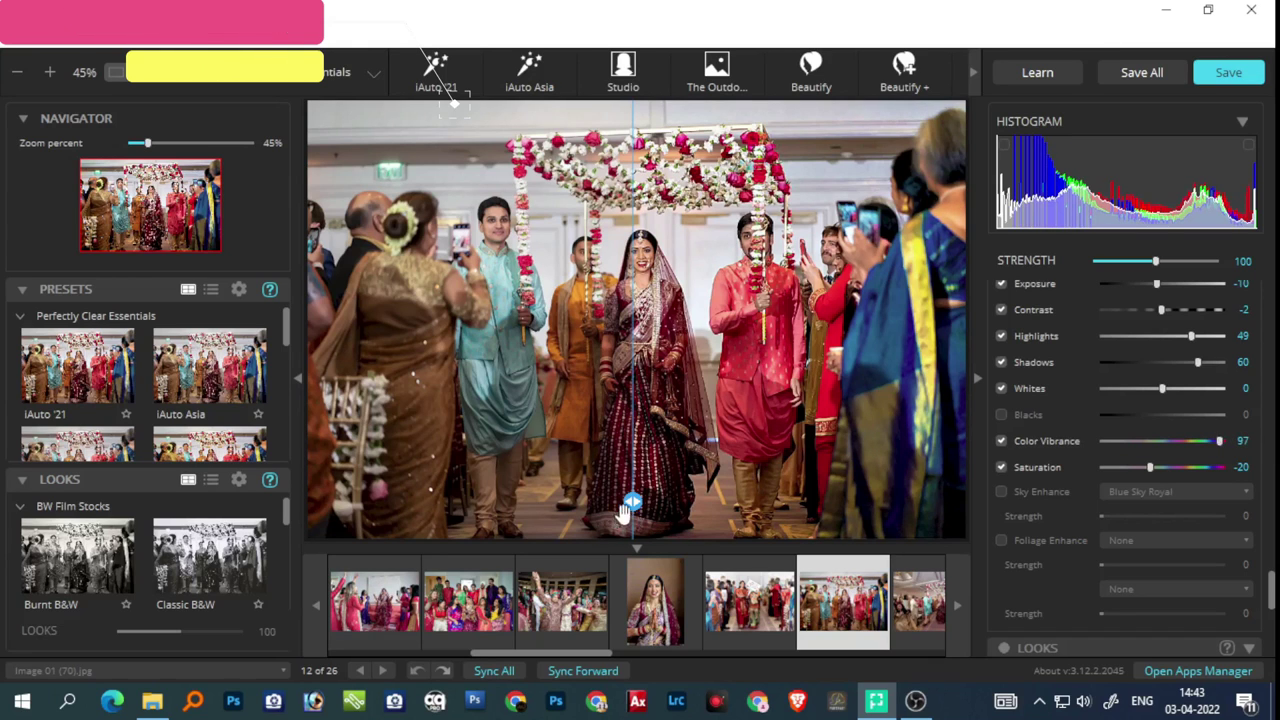
{"action": "mouse_move", "coordinate": [634, 500]}
{"action": "left_mouse_down"}
{"action": "mouse_move", "coordinate": [402, 470]}
{"action": "mouse_move", "coordinate": [912, 450]}
{"action": "mouse_move", "coordinate": [460, 440]}
{"action": "mouse_move", "coordinate": [463, 409]}
{"action": "mouse_move", "coordinate": [690, 395]}
{"action": "mouse_move", "coordinate": [315, 385]}
{"action": "mouse_move", "coordinate": [520, 370]}
{"action": "mouse_move", "coordinate": [600, 347]}
{"action": "mouse_move", "coordinate": [510, 334]}
{"action": "left_mouse_up"}
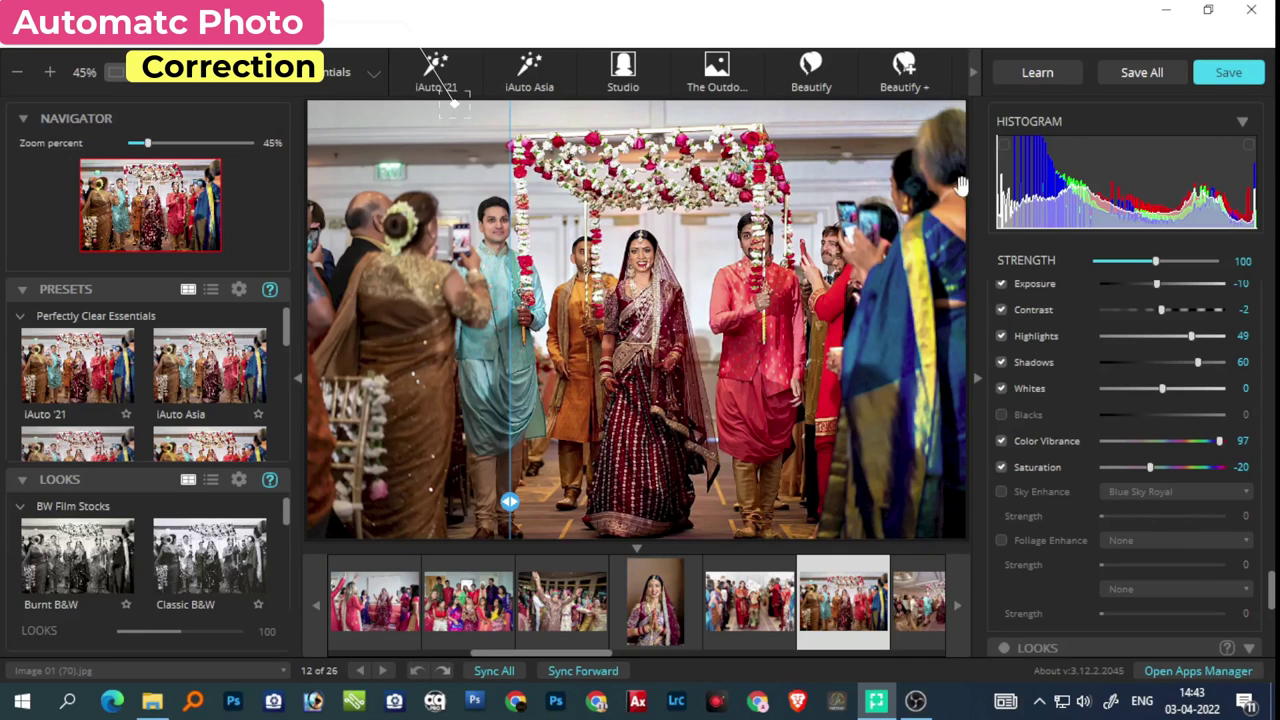
- Save all 26 photos as JPEGs with suffix A into a Corrected sub-folder
{"action": "left_click", "coordinate": [1142, 72]}
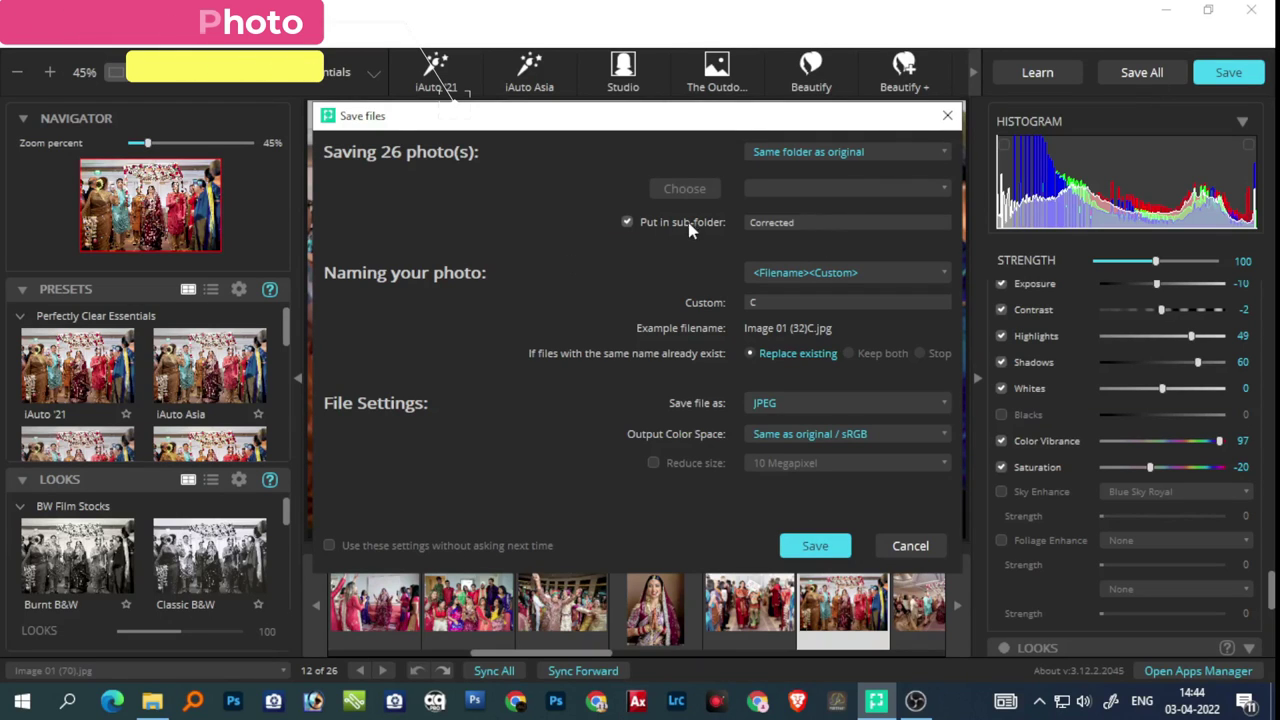
{"action": "left_click", "coordinate": [627, 222]}
{"action": "type", "text": "A"}
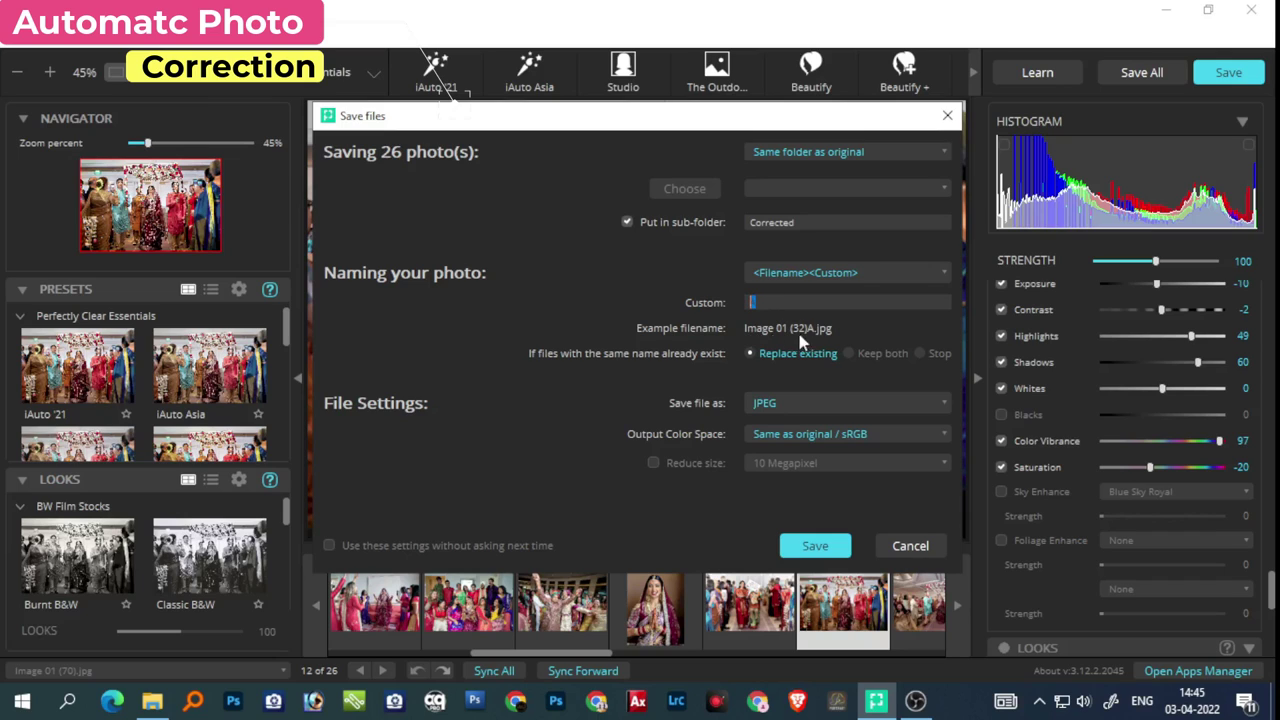
{"action": "left_click", "coordinate": [815, 546]}
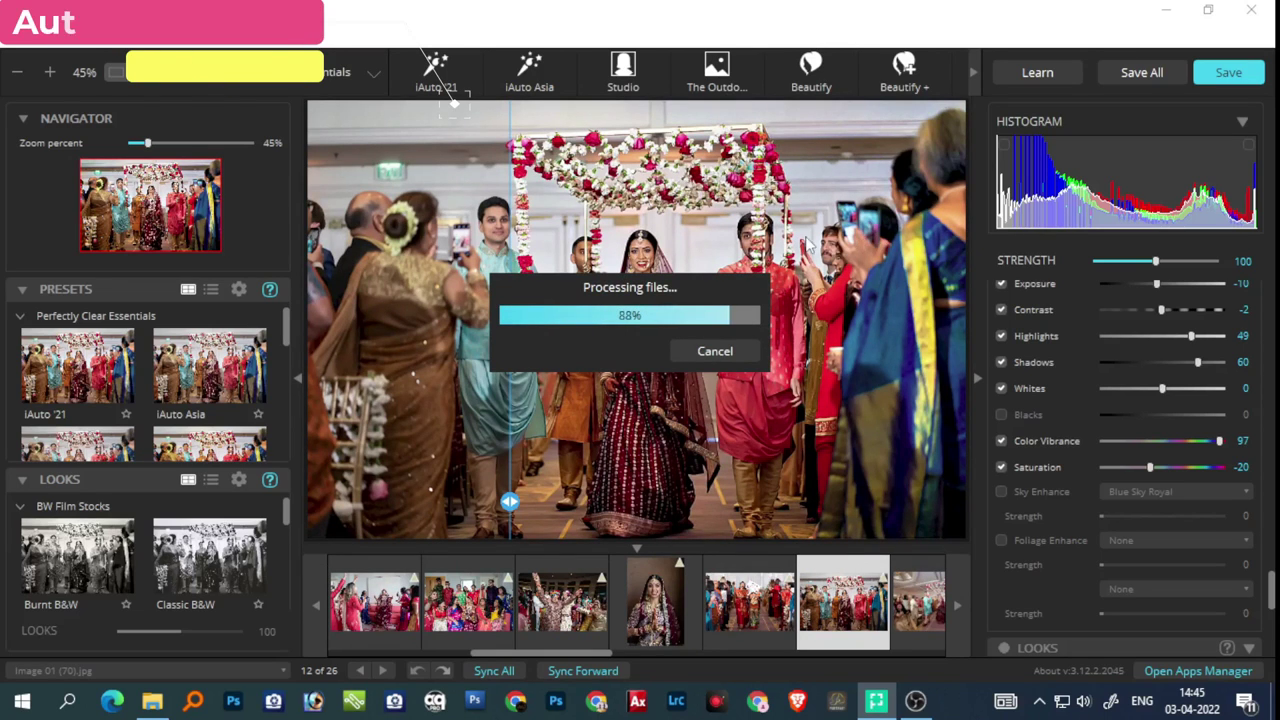
{"action": "left_click", "coordinate": [152, 703]}
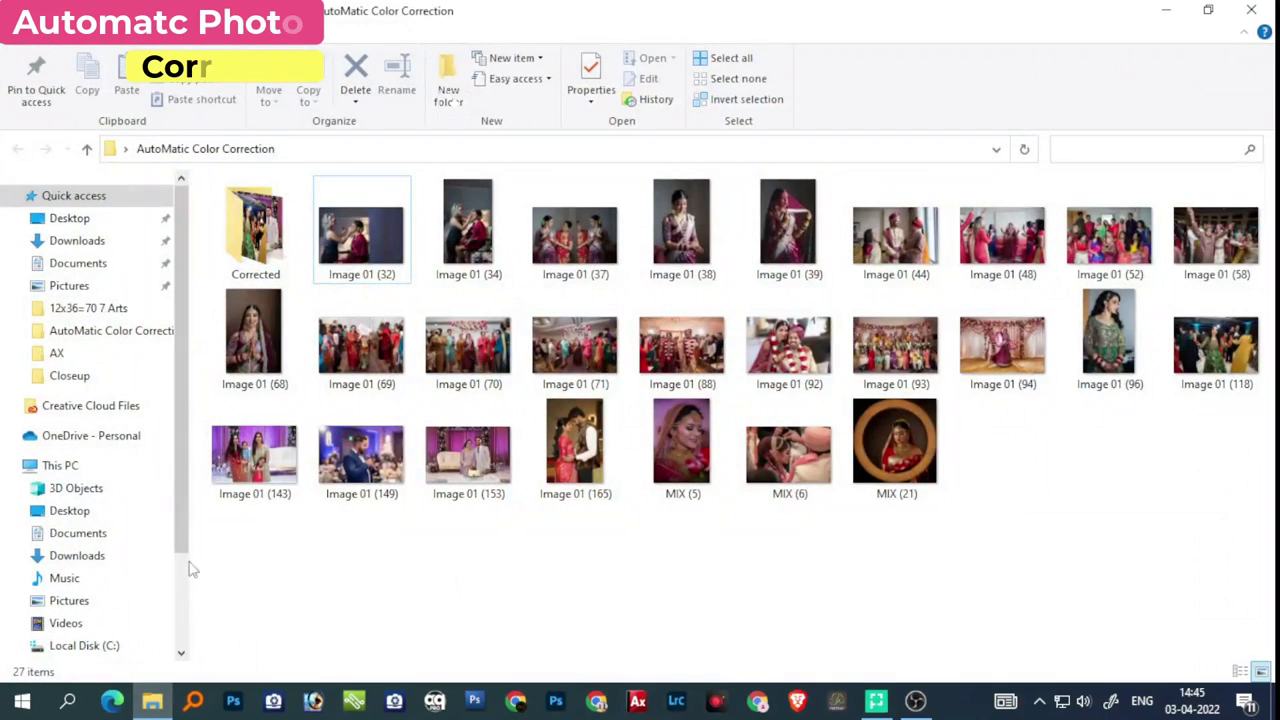
- Select the original photos, then open Image 01 (32)A from the Corrected folder in Photos
{"action": "left_click", "coordinate": [358, 233]}
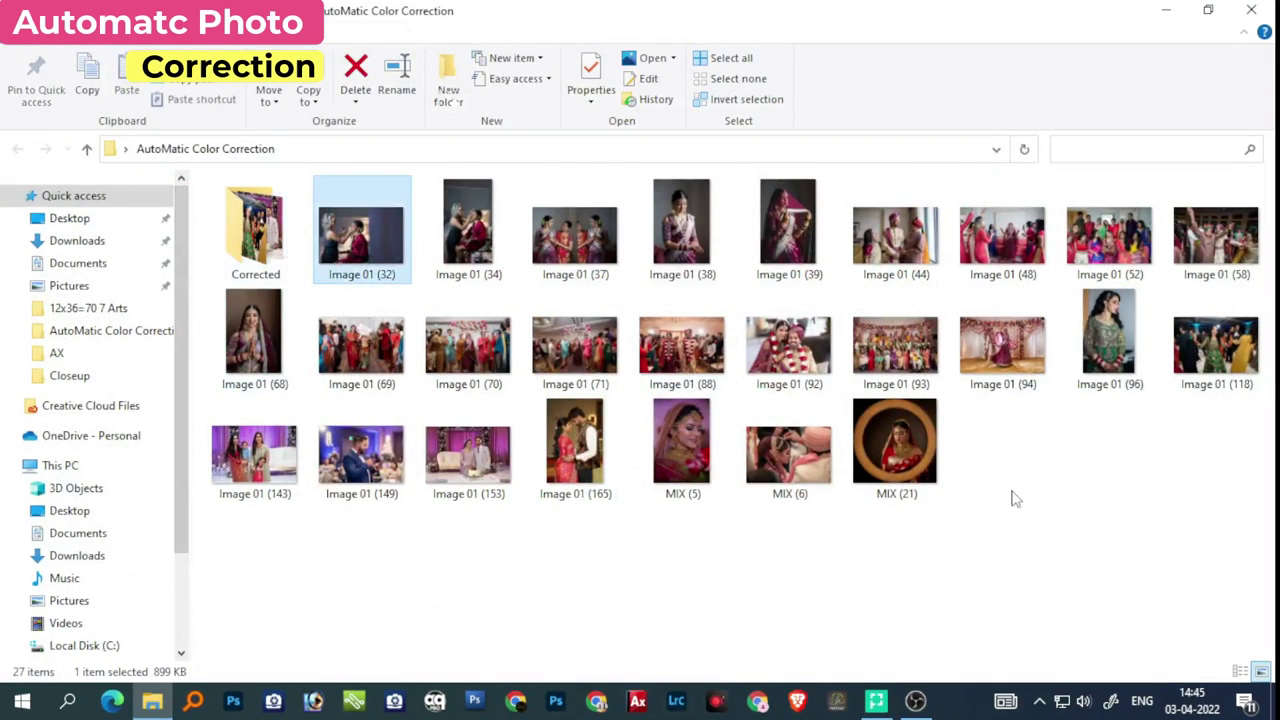
{"action": "left_click", "coordinate": [922, 460], "text": "shift"}
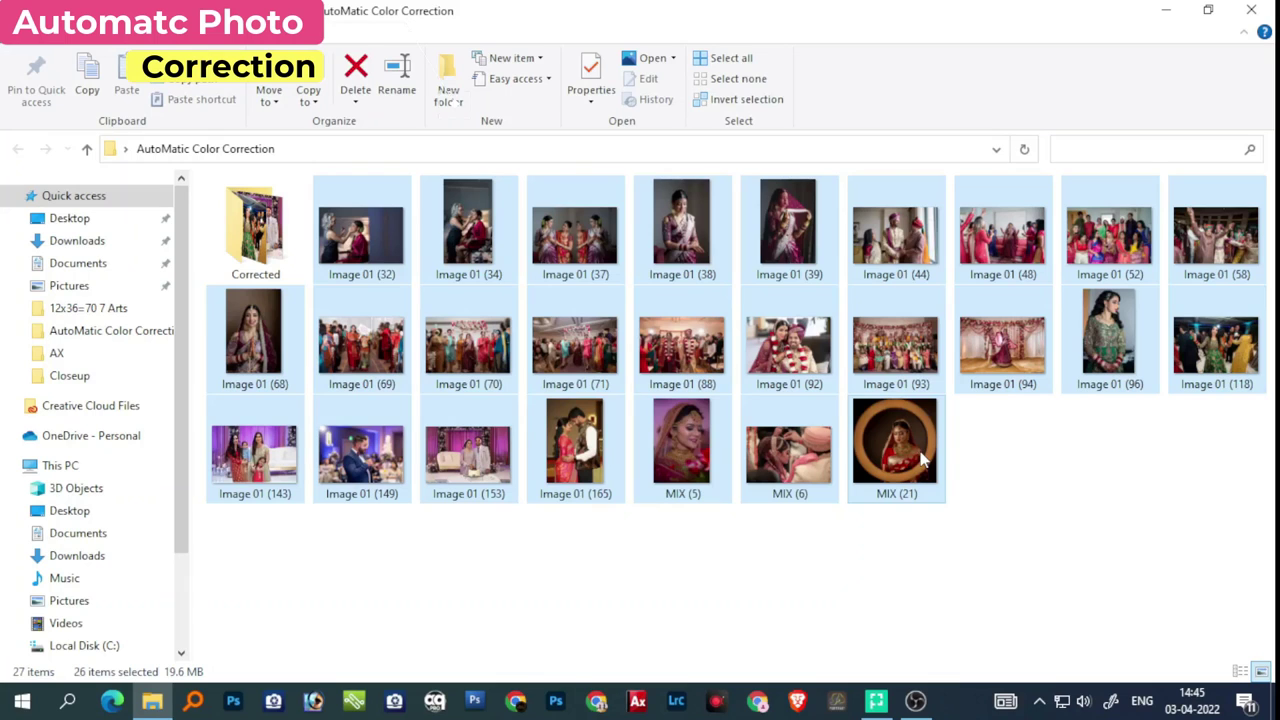
{"action": "double_click", "coordinate": [255, 230]}
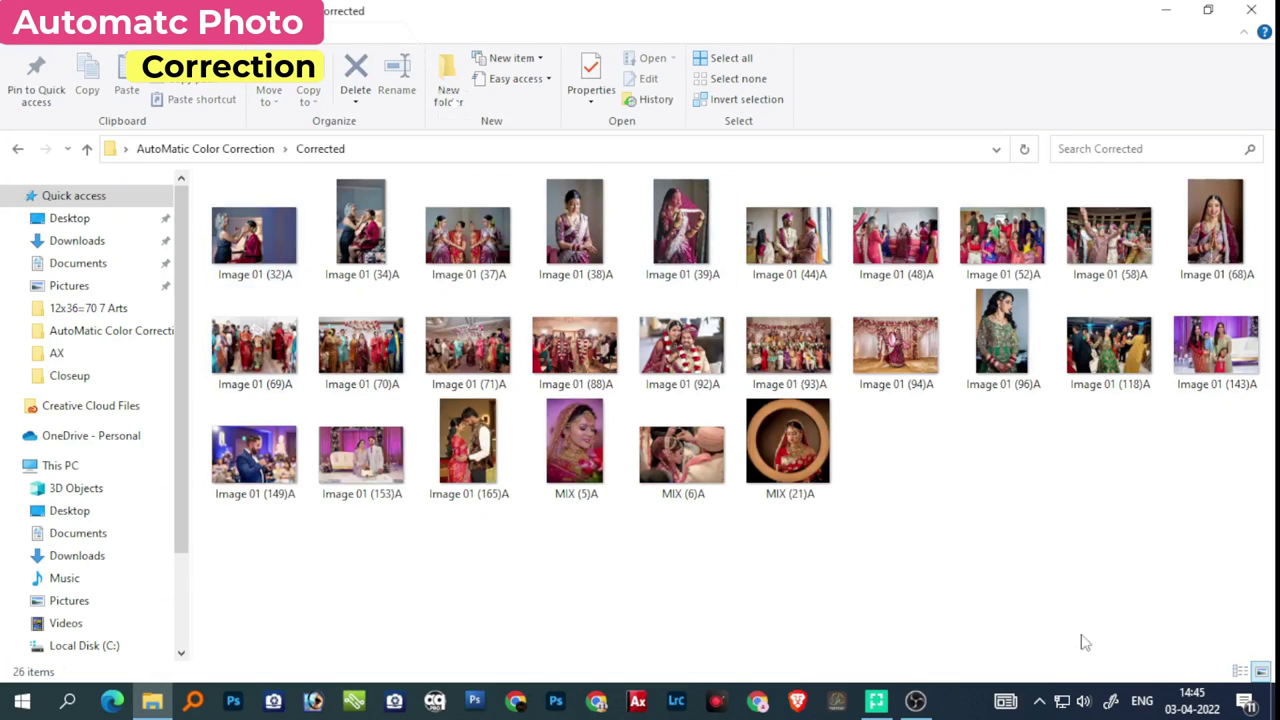
{"action": "double_click", "coordinate": [252, 240]}
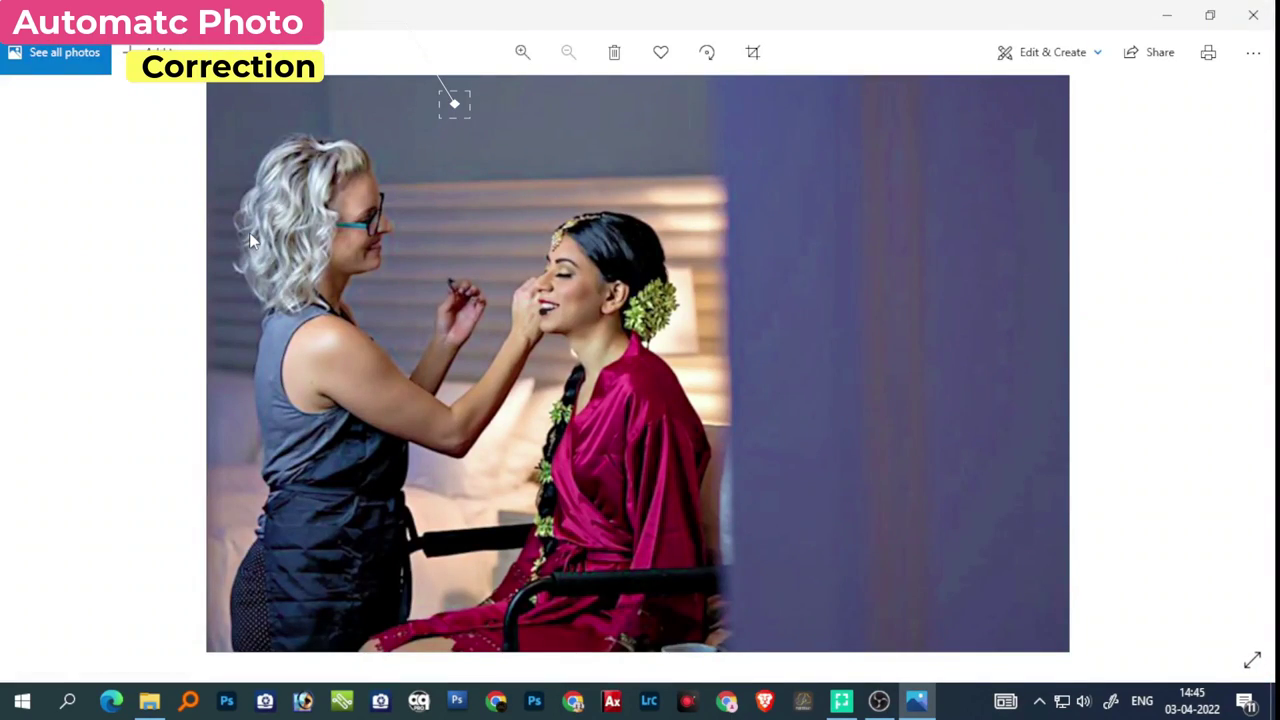
- Browse nine corrected photos forward to MIX (21)A, then close Photos
{"action": "key", "text": "Right"}
{"action": "key", "text": "Right"}
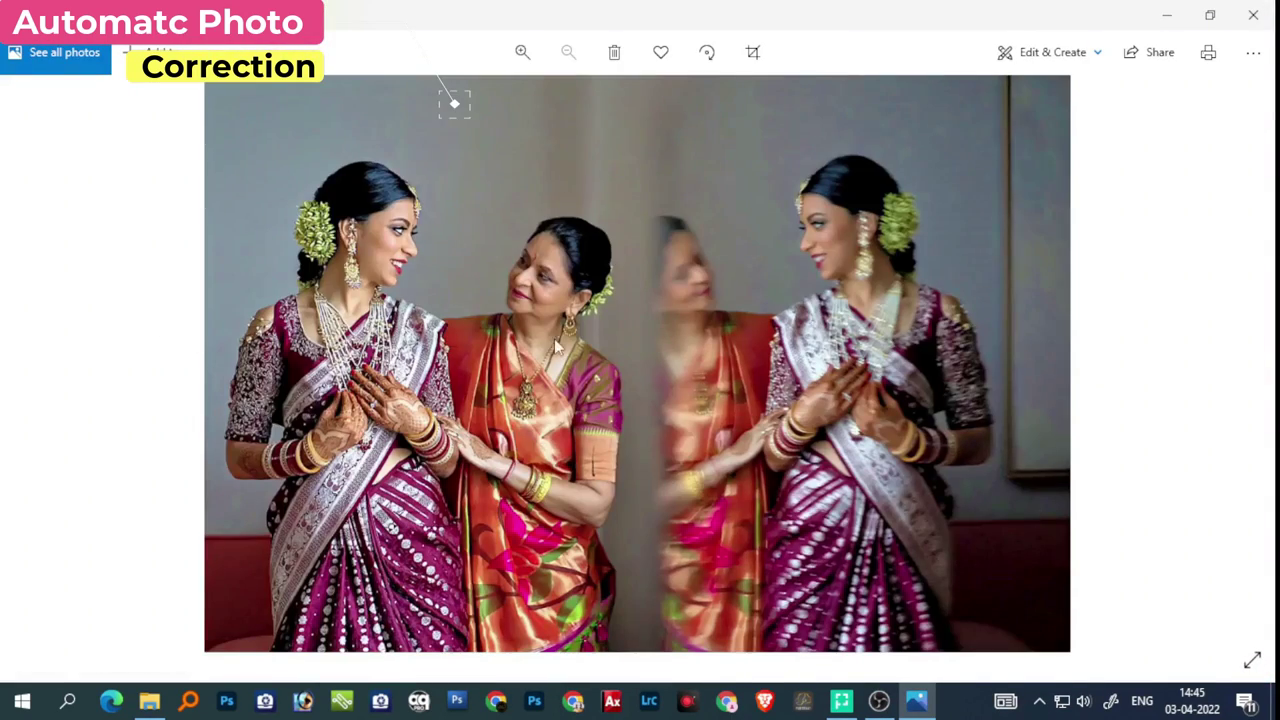
{"action": "key", "text": "Right"}
{"action": "key", "text": "Right"}
{"action": "key", "text": "Right"}
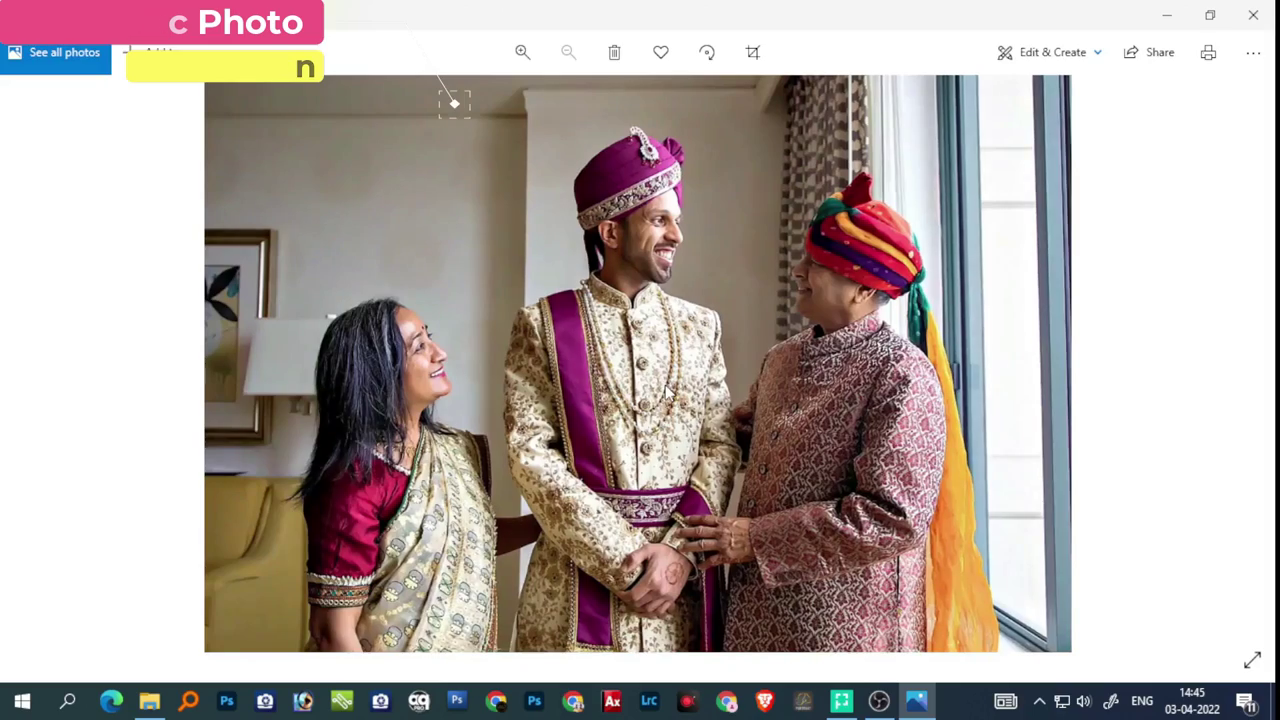
{"action": "key", "text": "Right"}
{"action": "key", "text": "Right"}
{"action": "key", "text": "Right"}
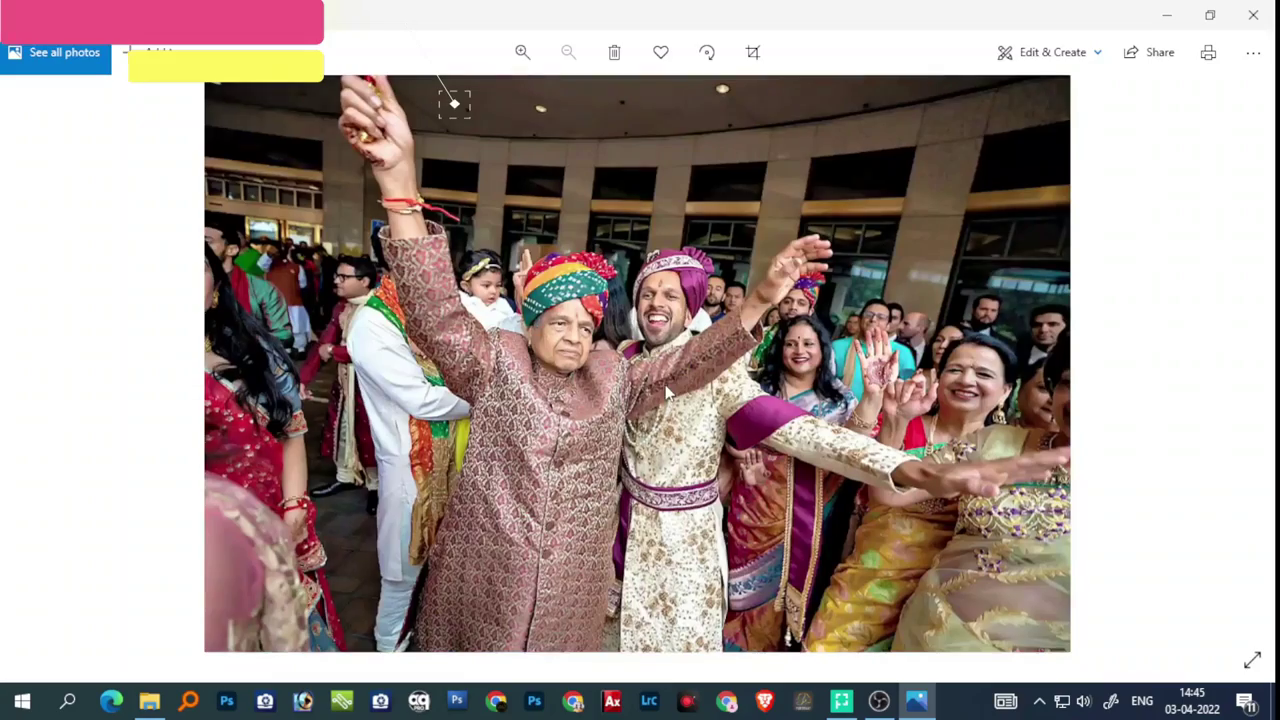
{"action": "key", "text": "Right"}
{"action": "key", "text": "Right"}
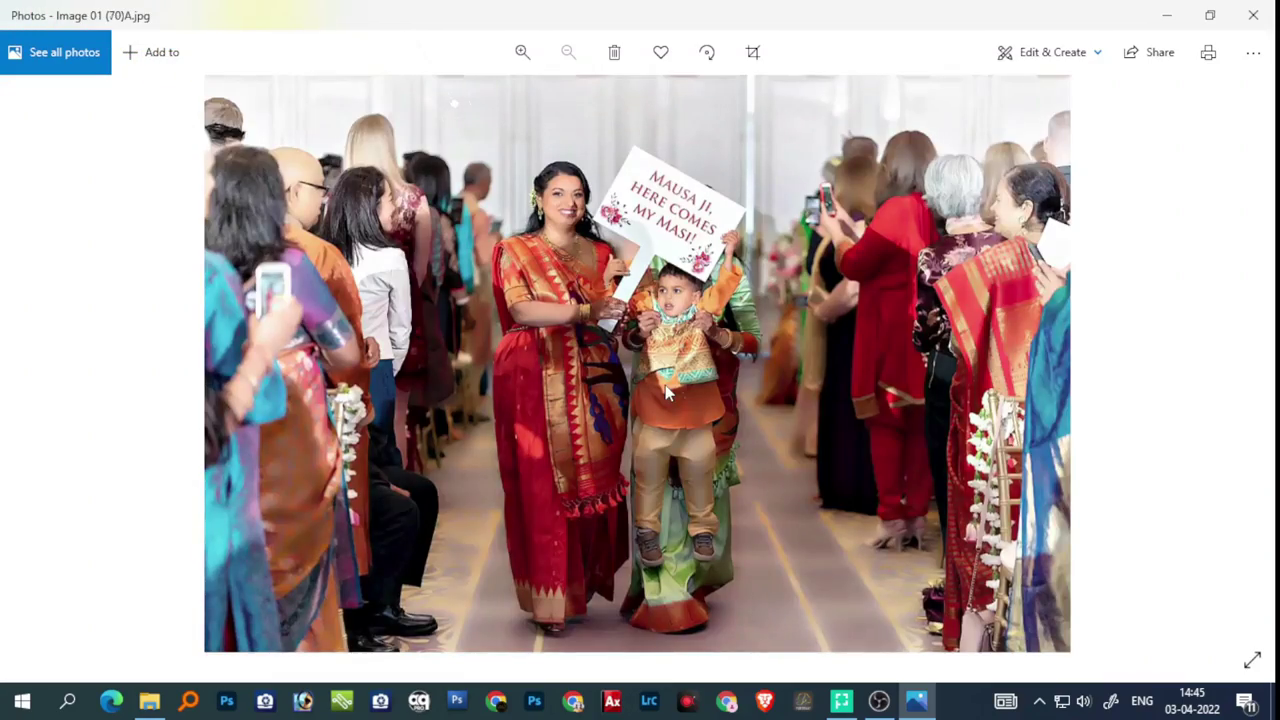
{"action": "key", "text": "Right"}
{"action": "key", "text": "Right"}
{"action": "key", "text": "Right"}
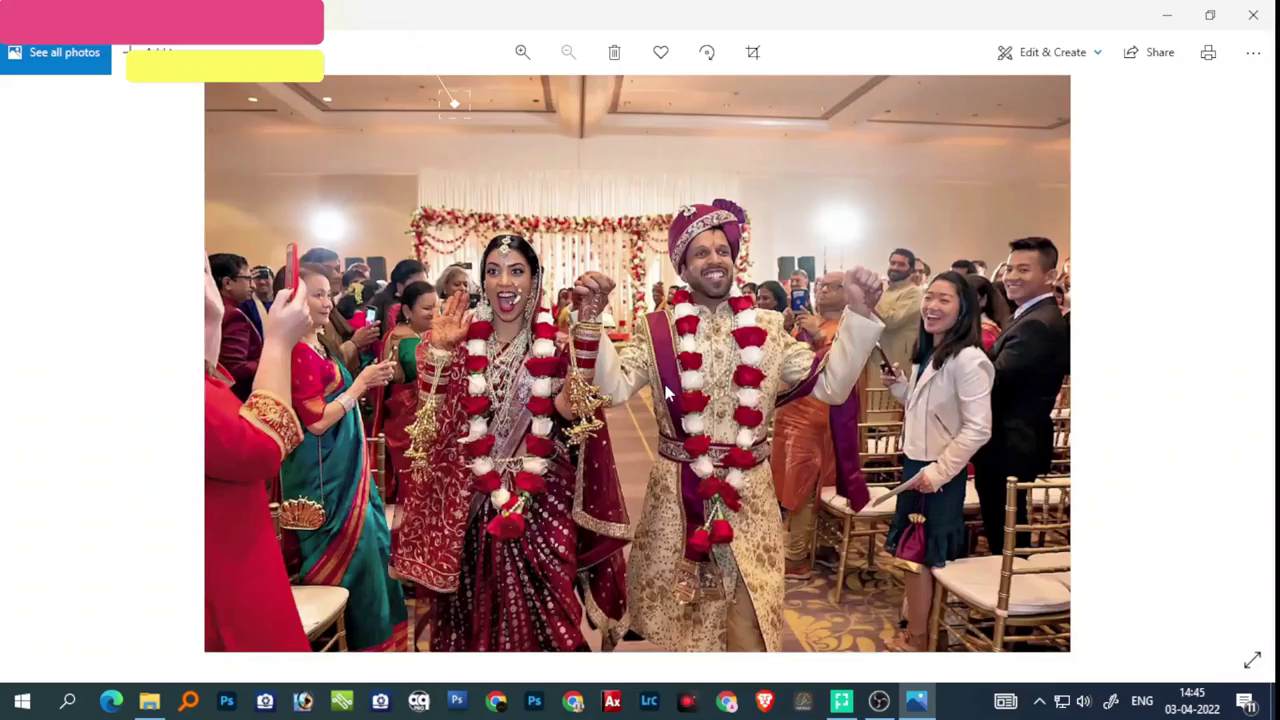
{"action": "key", "text": "Right"}
{"action": "key", "text": "Right"}
{"action": "key", "text": "Right"}
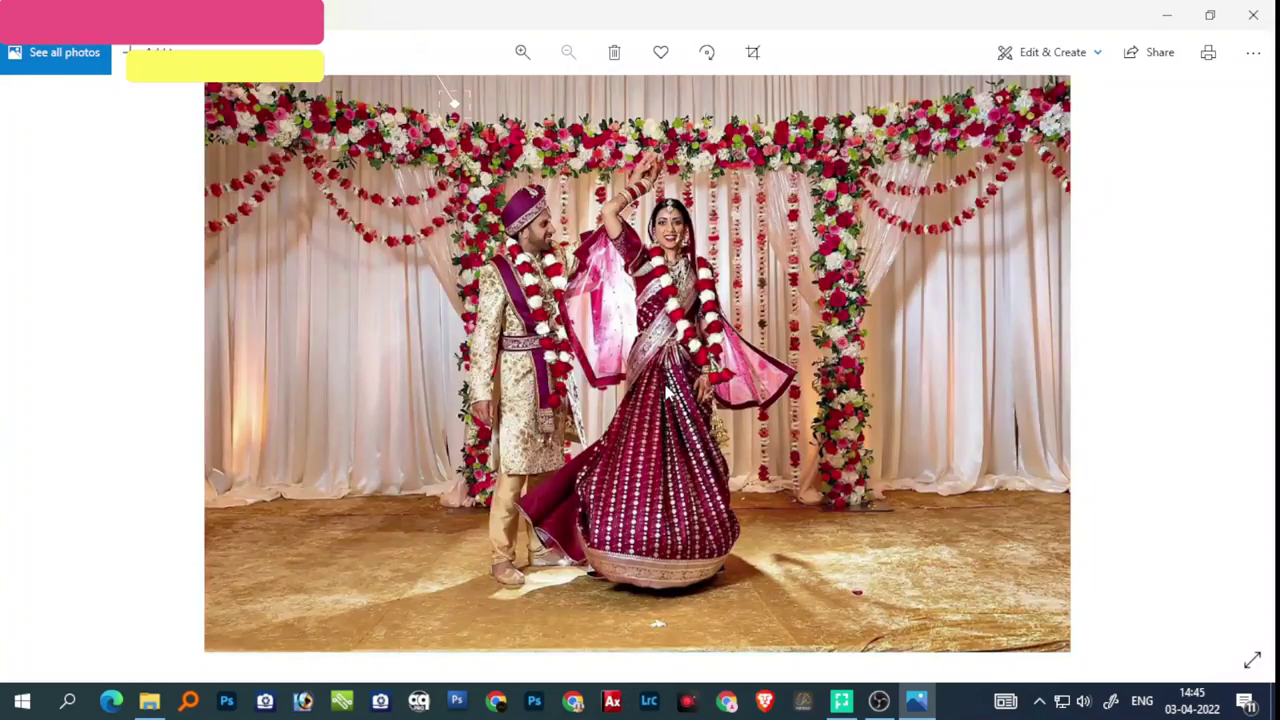
{"action": "key", "text": "Right"}
{"action": "key", "text": "Right"}
{"action": "key", "text": "Right"}
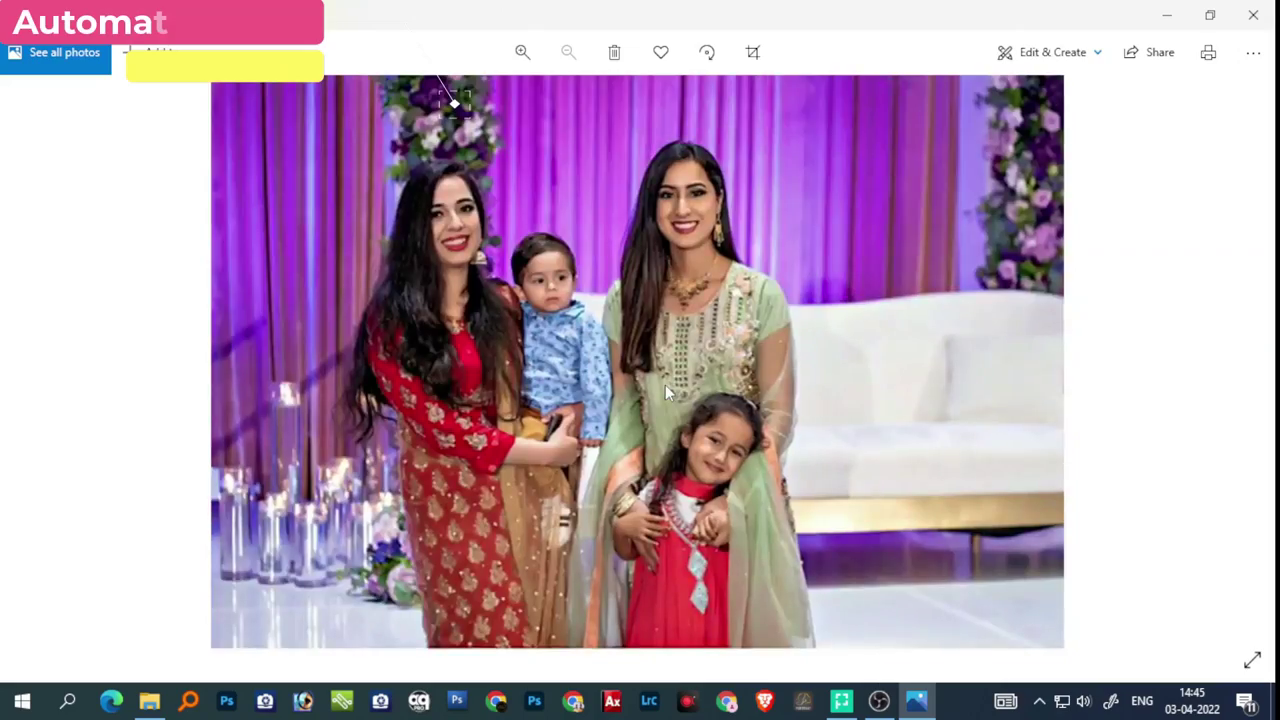
{"action": "key", "text": "Right"}
{"action": "key", "text": "Right"}
{"action": "key", "text": "Right"}
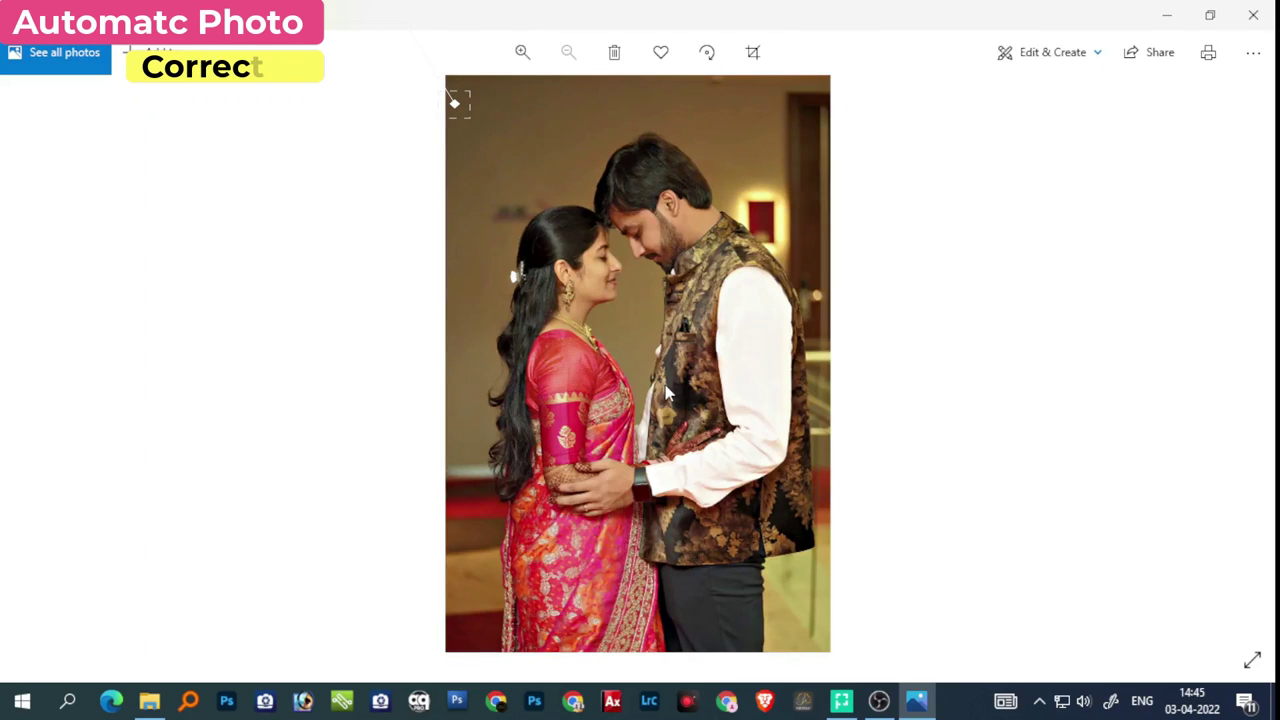
{"action": "key", "text": "Right"}
{"action": "key", "text": "Right"}
{"action": "key", "text": "Right"}
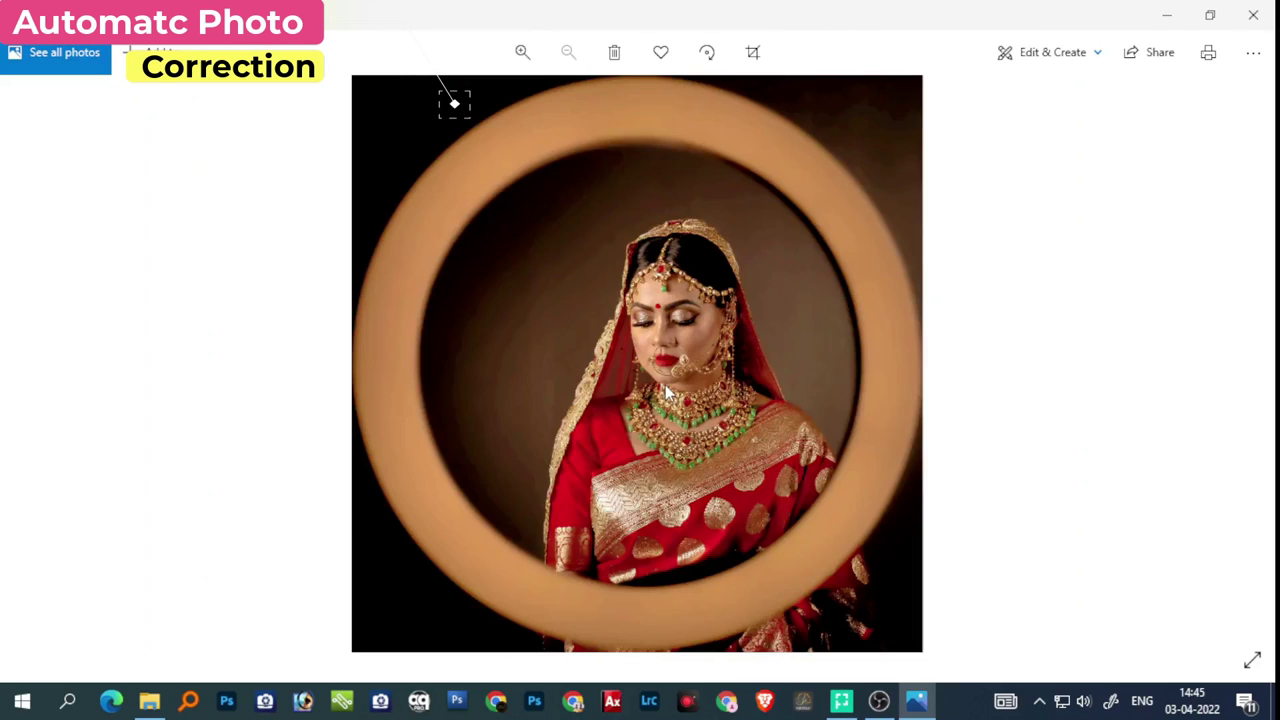
{"action": "left_click", "coordinate": [1265, 10]}
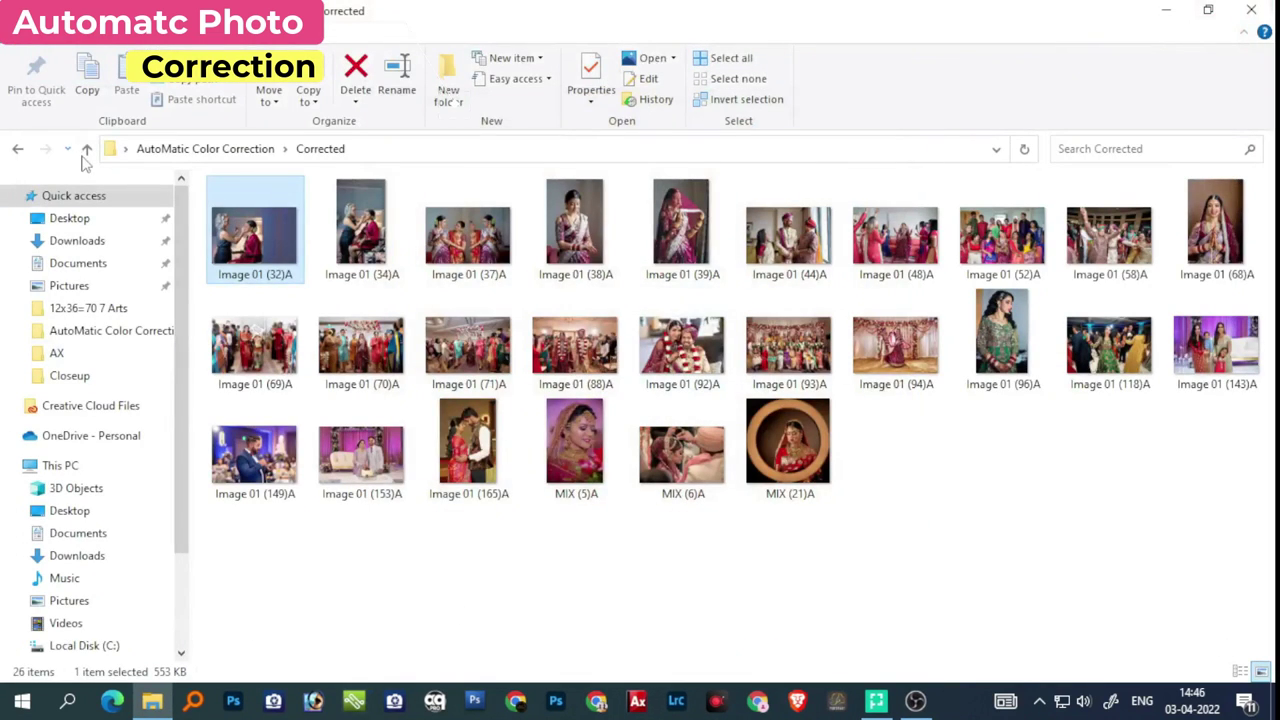
- Return to the AutoMatic Color Correction folder and close all 26 photos in Perfectly Clear
{"action": "left_click", "coordinate": [86, 150]}
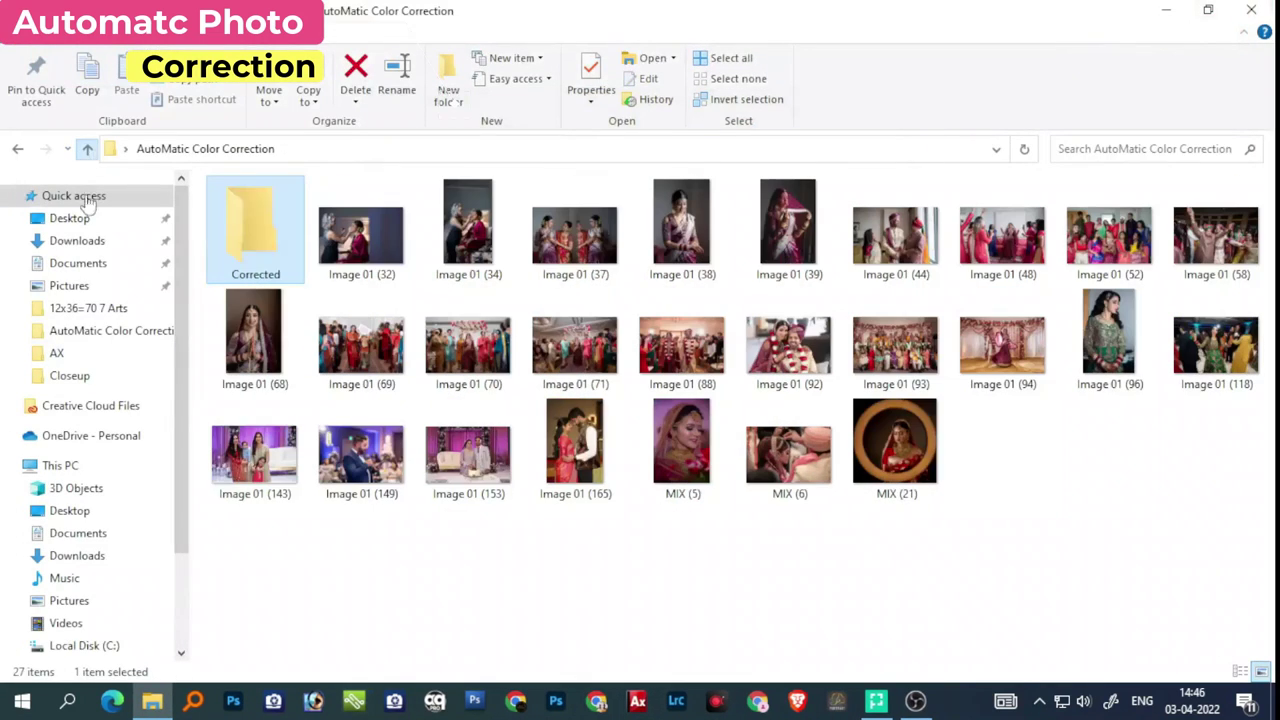
{"action": "left_click", "coordinate": [875, 703]}
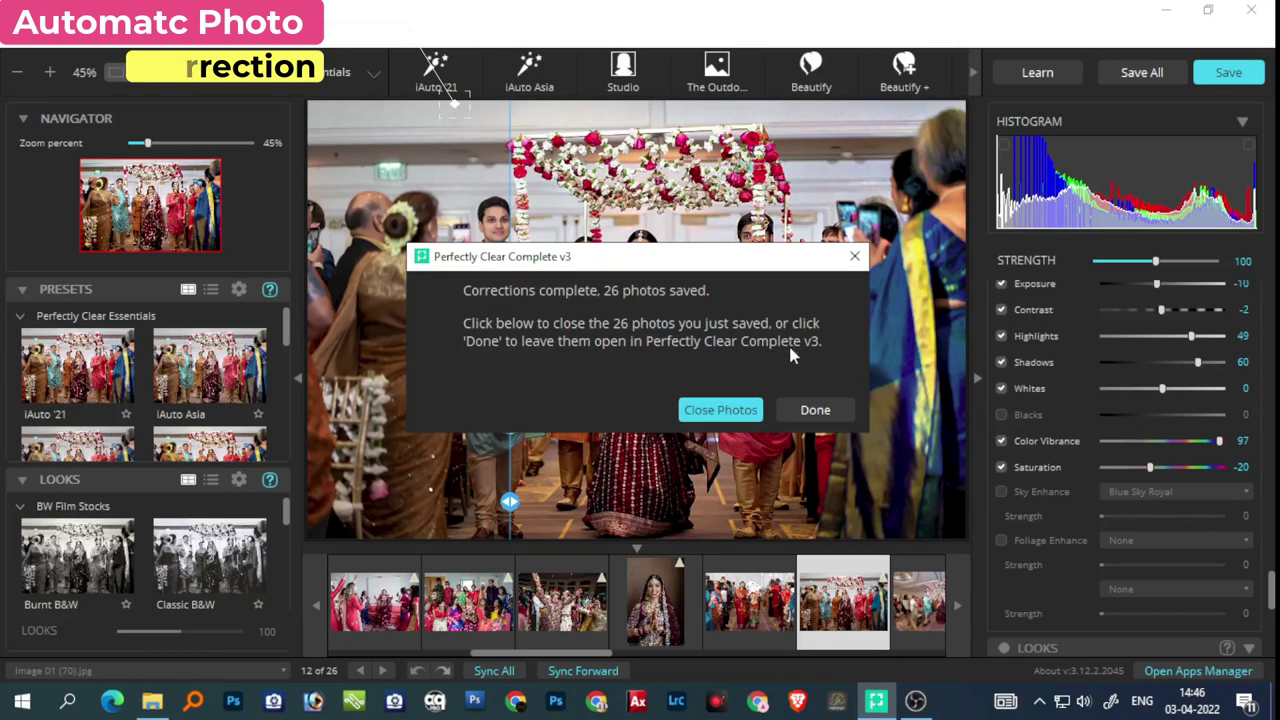
{"action": "left_click", "coordinate": [752, 420]}
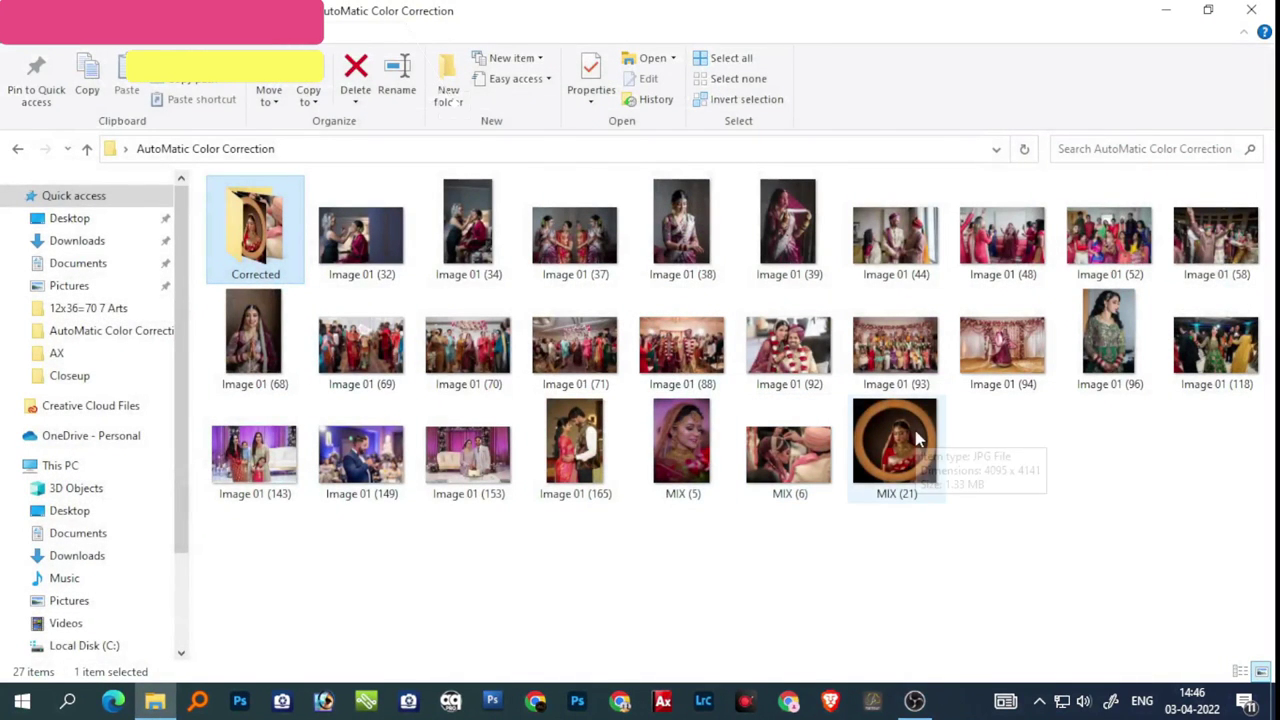
{"action": "mouse_move", "coordinate": [896, 445]}
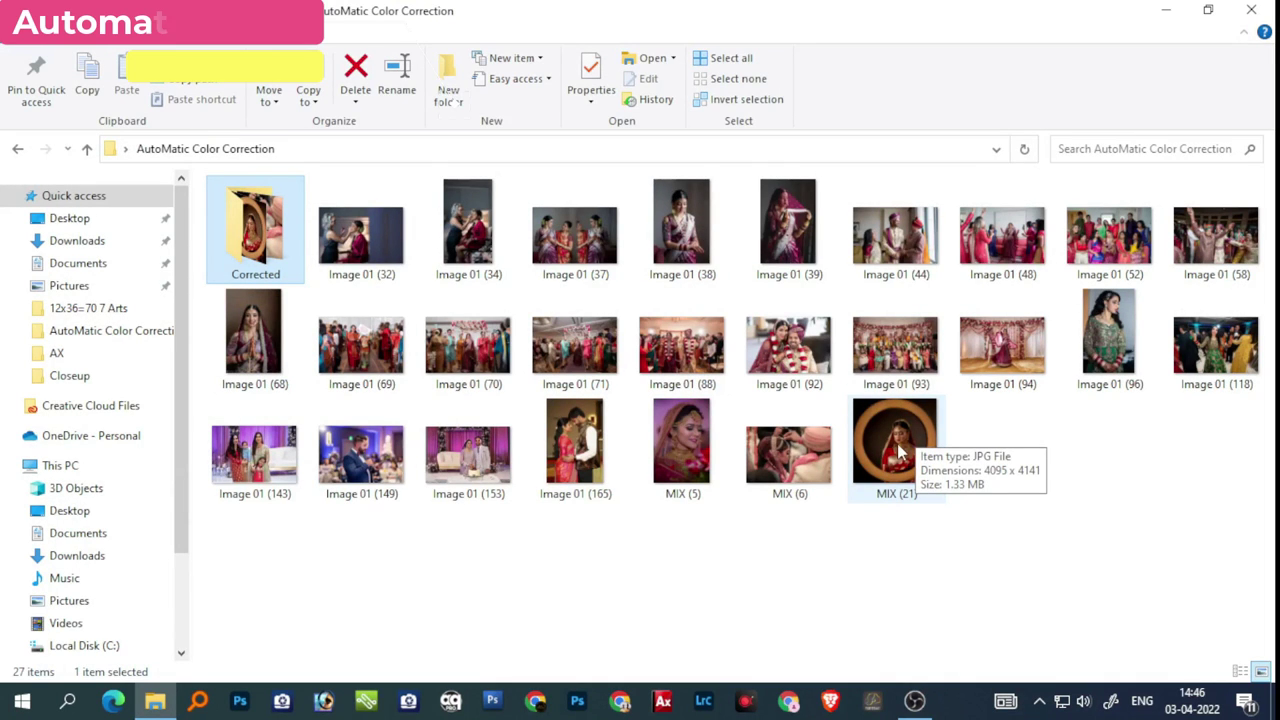
- Reopen the Corrected sub-folder and view Image 01 (32)A full size in Photos
{"action": "double_click", "coordinate": [233, 225]}
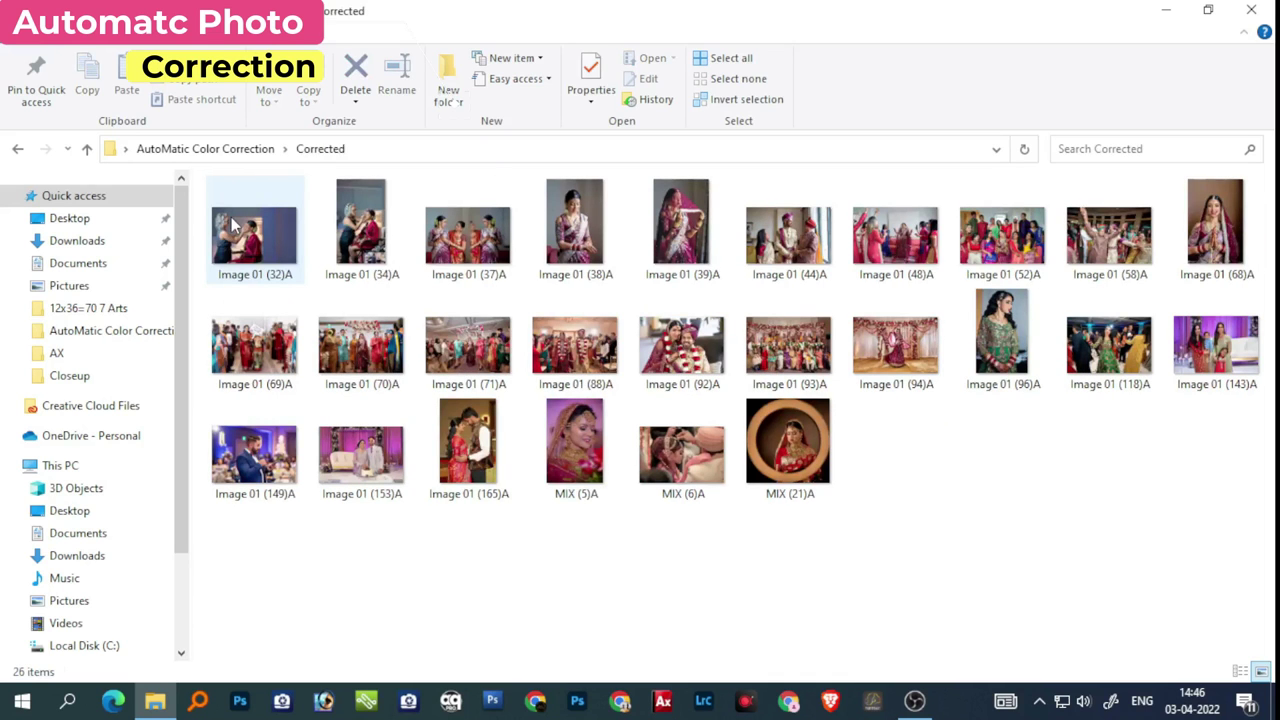
{"action": "double_click", "coordinate": [232, 225]}
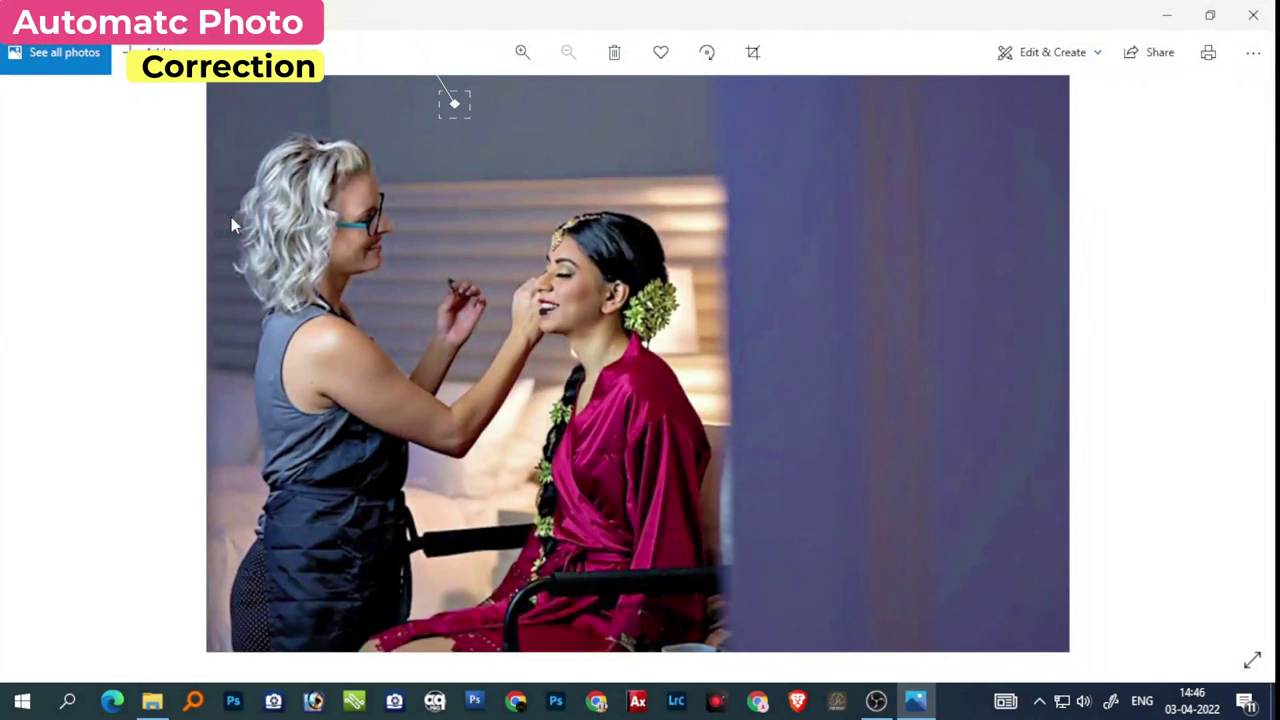